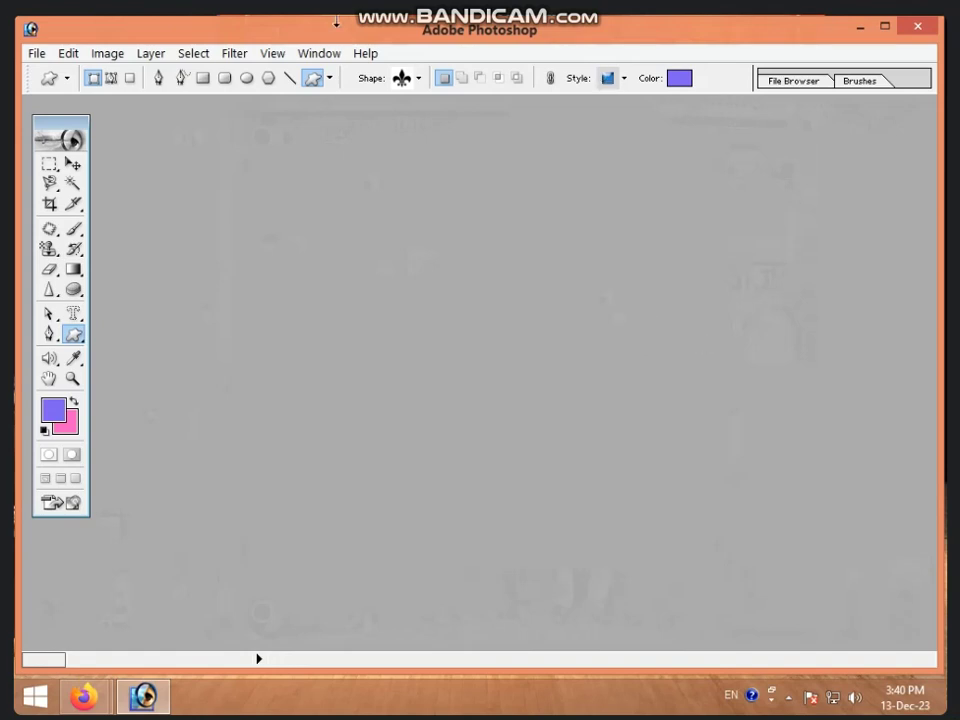
Browse the WALLPAPER folder and open the group photo IMG-20230815-WA0147.
{"action": "left_click", "coordinate": [122, 55]}
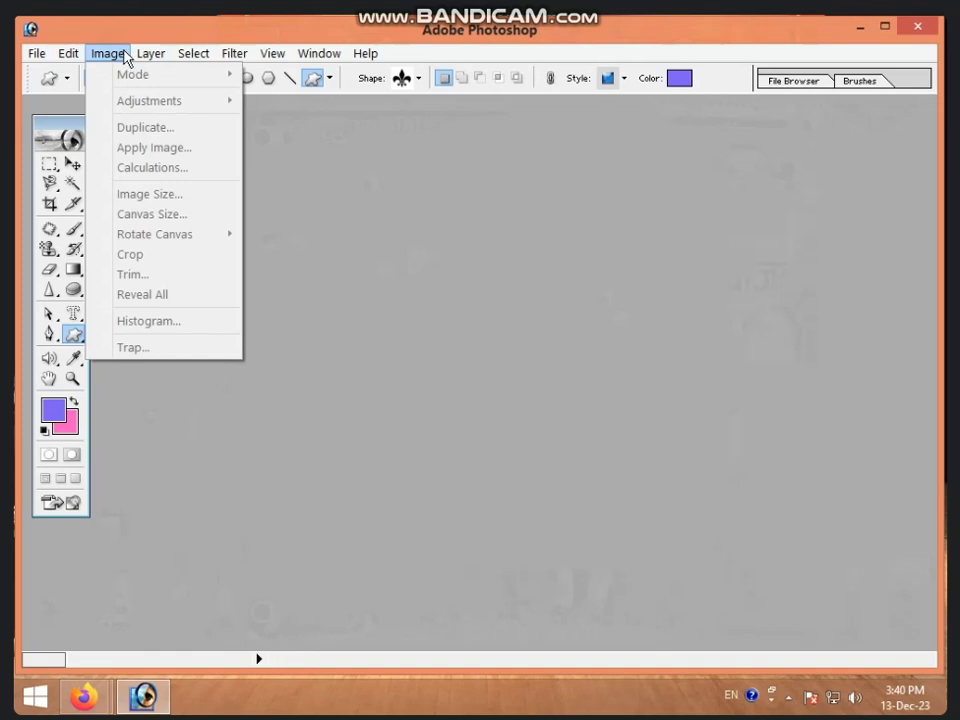
{"action": "left_click", "coordinate": [542, 293]}
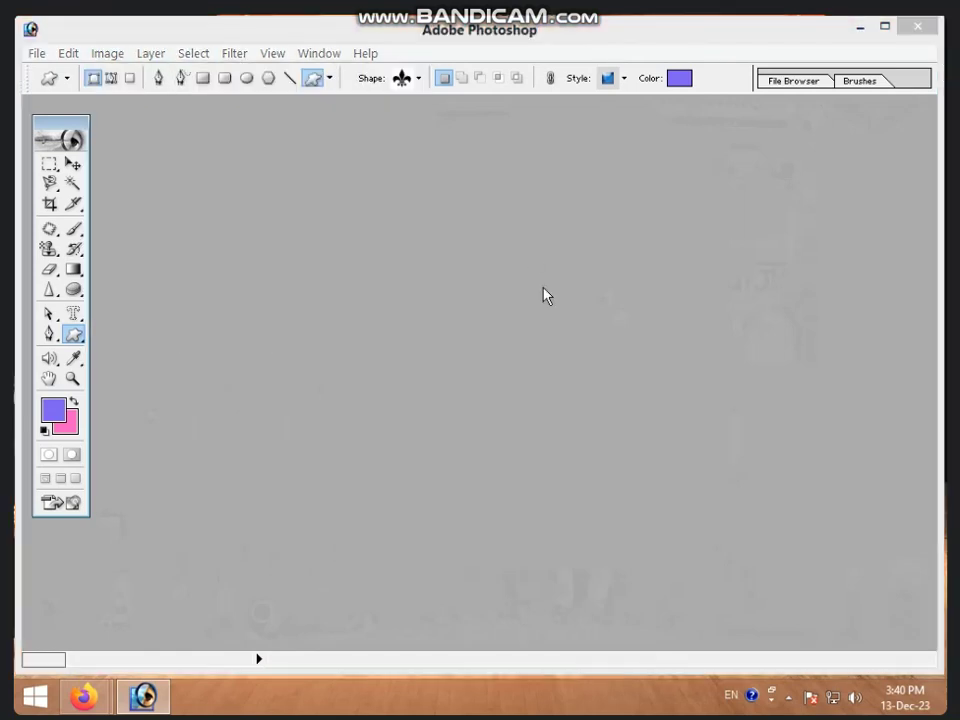
{"action": "double_click", "coordinate": [542, 293]}
{"action": "left_click", "coordinate": [549, 381]}
{"action": "left_click", "coordinate": [467, 300]}
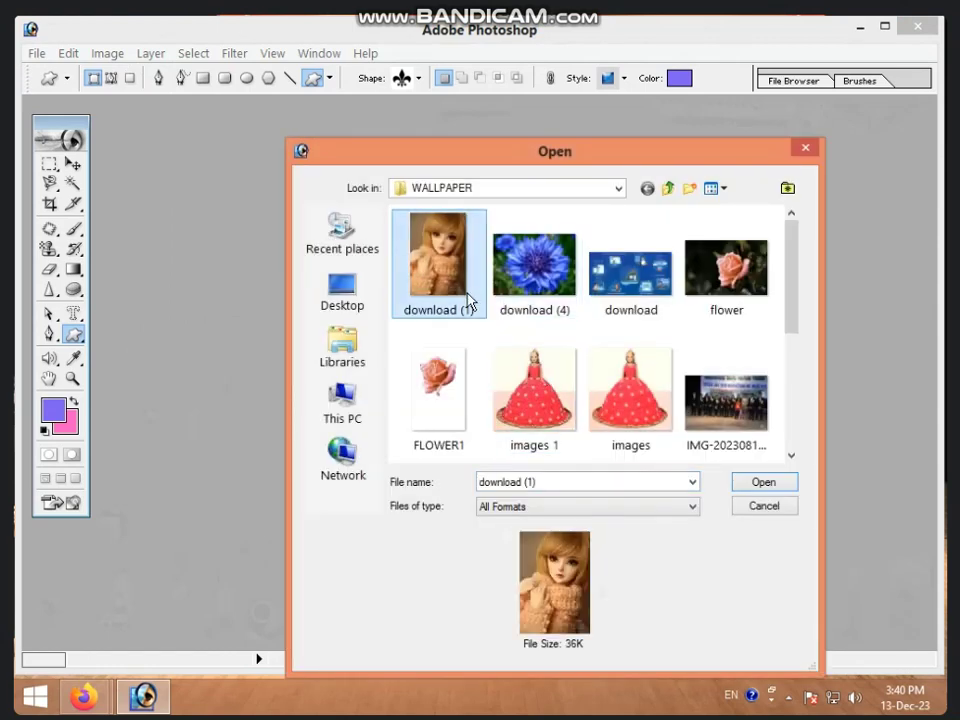
{"action": "left_click", "coordinate": [726, 400]}
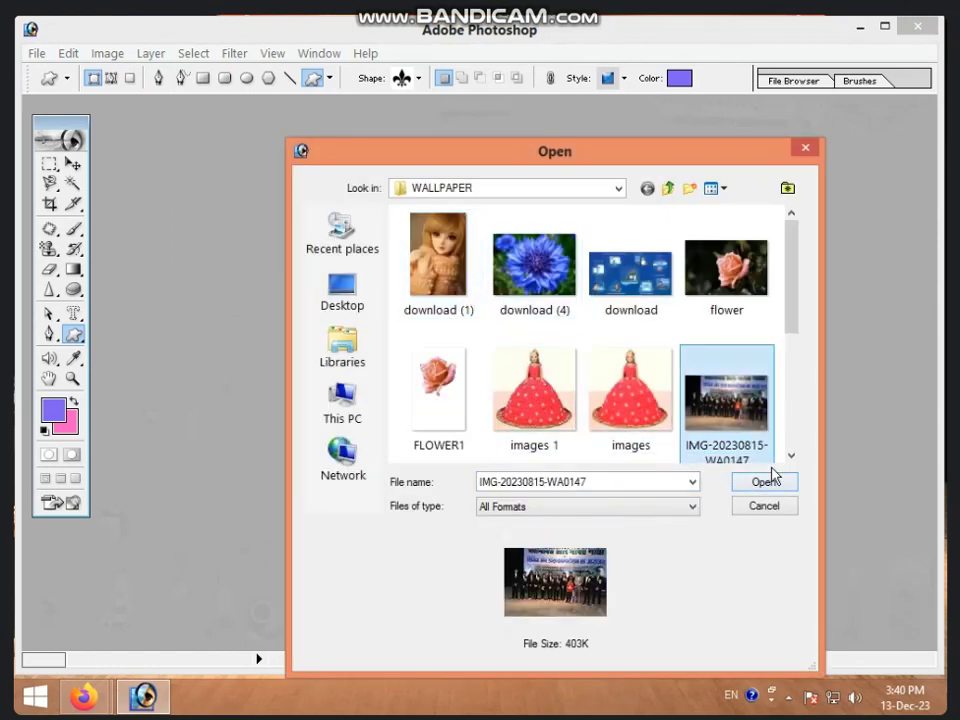
{"action": "left_click", "coordinate": [762, 482]}
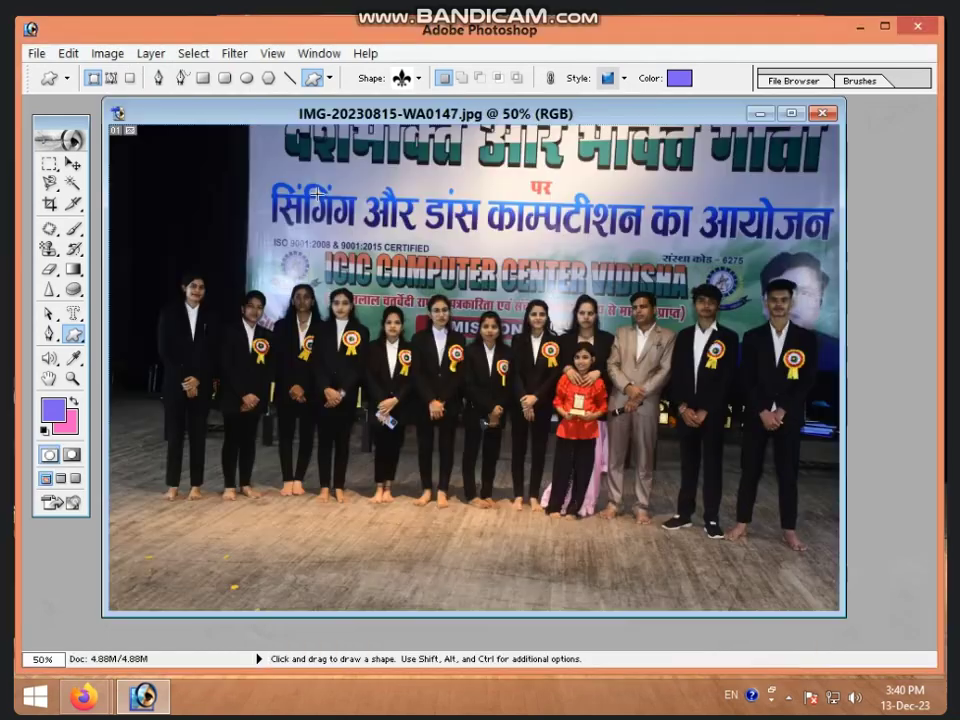
Convert the group photo to Grayscale mode, discarding its colour information.
{"action": "left_click", "coordinate": [110, 60]}
{"action": "mouse_move", "coordinate": [133, 74]}
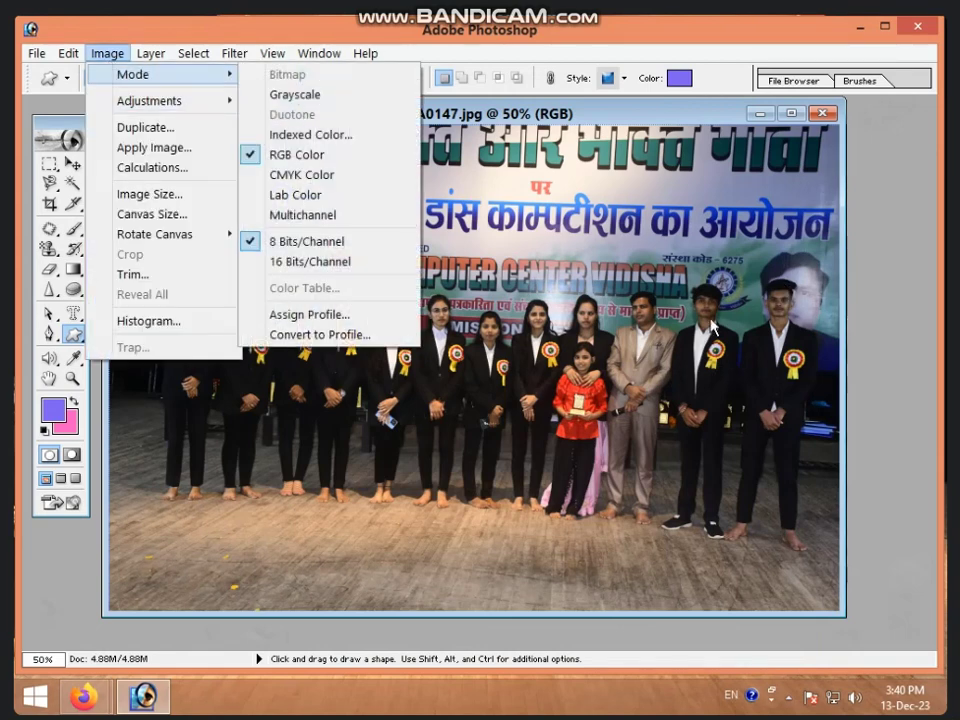
{"action": "left_click", "coordinate": [497, 327]}
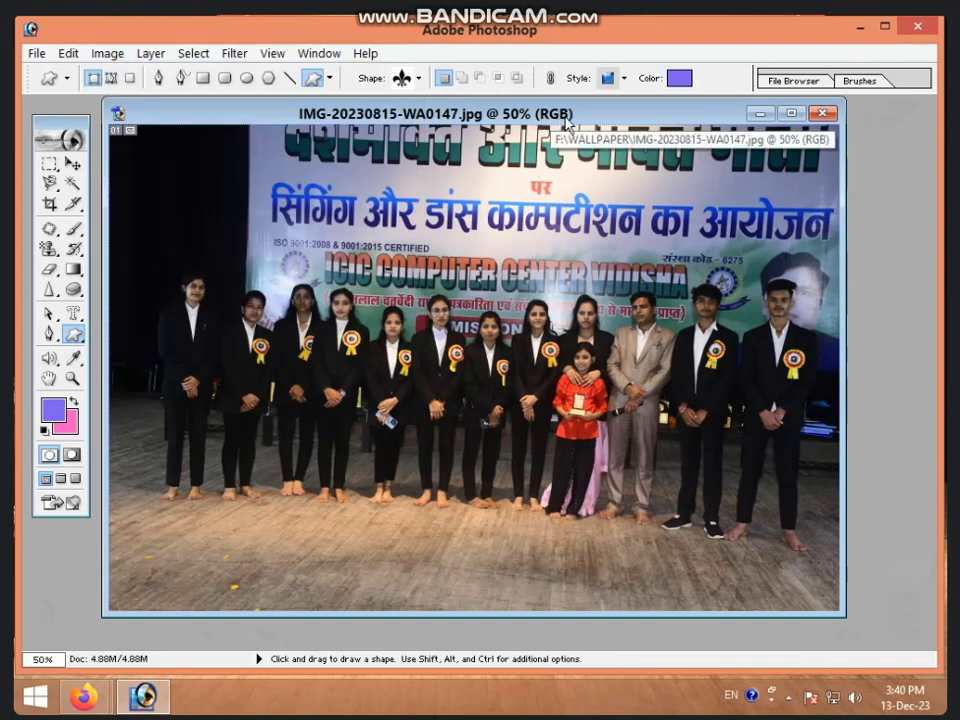
{"action": "left_click", "coordinate": [107, 53]}
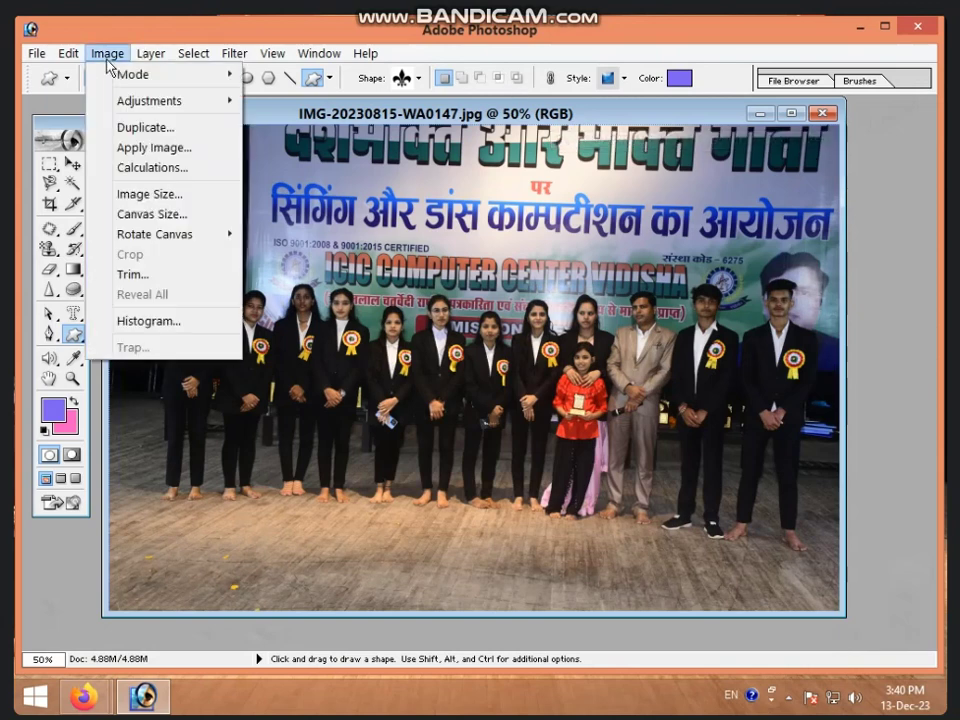
{"action": "mouse_move", "coordinate": [133, 74]}
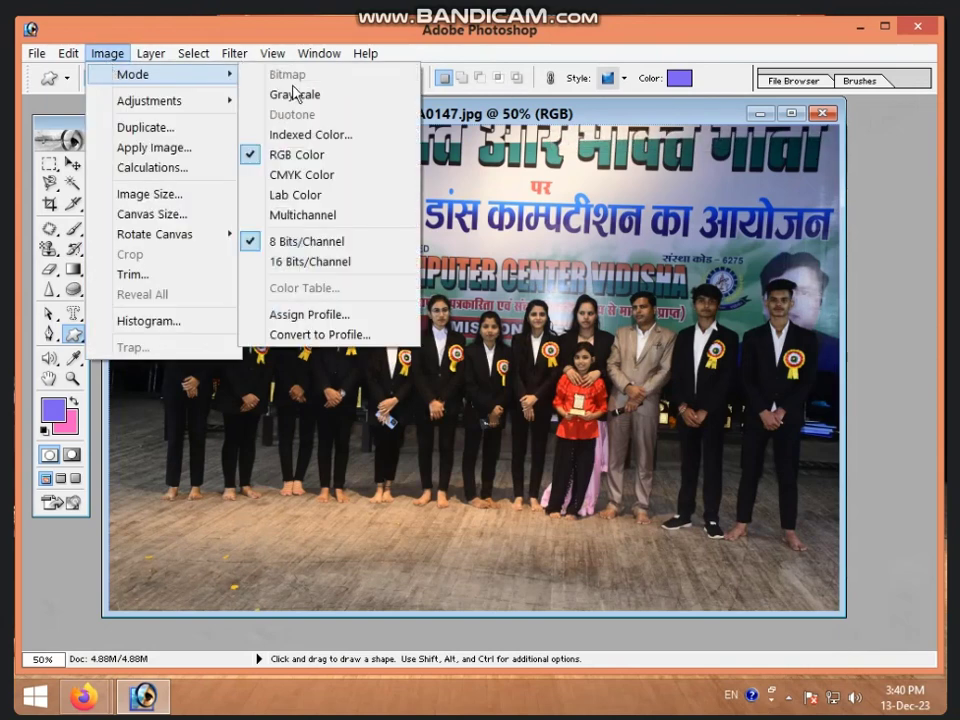
{"action": "left_click", "coordinate": [295, 95]}
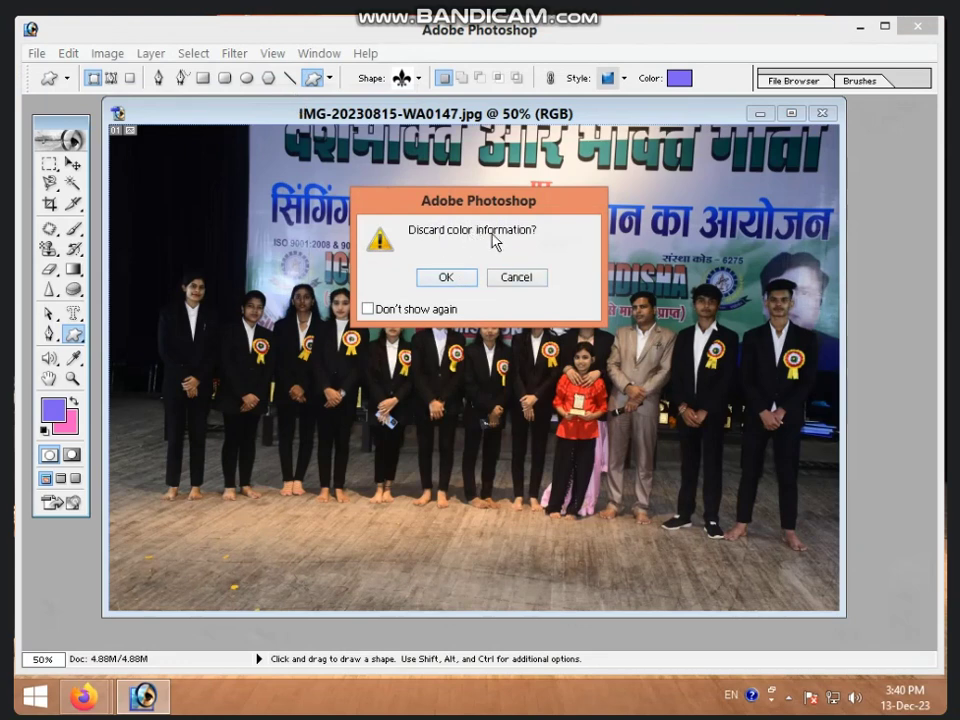
{"action": "left_click", "coordinate": [447, 280]}
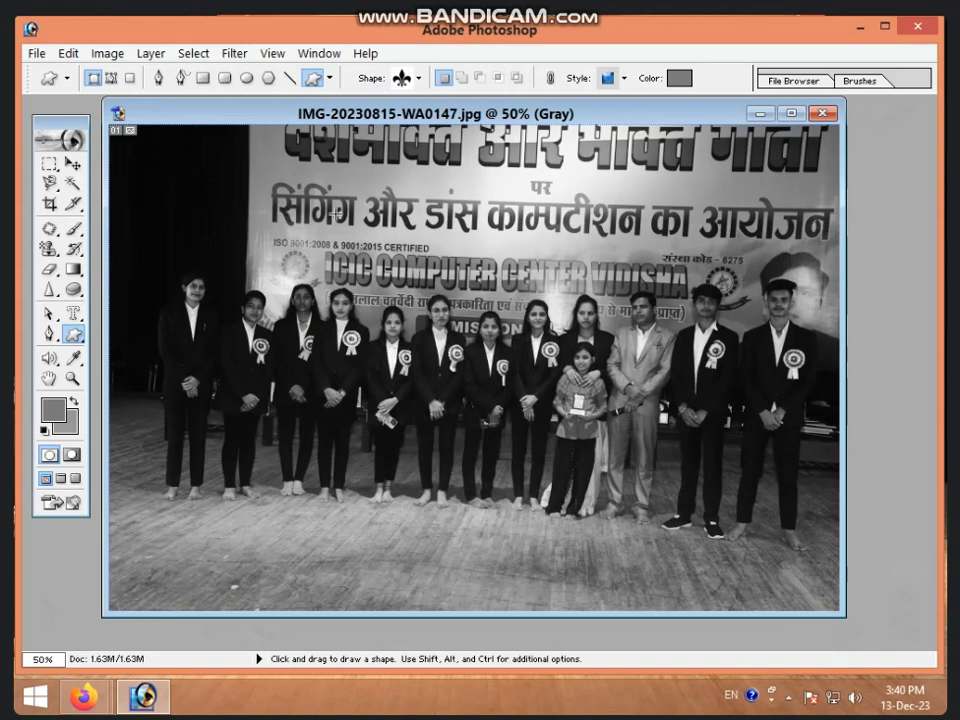
Draw a trial fleur-de-lis custom shape on the dark curtain and undo it.
{"action": "left_click_drag", "start_coordinate": [192, 202], "coordinate": [236, 246]}
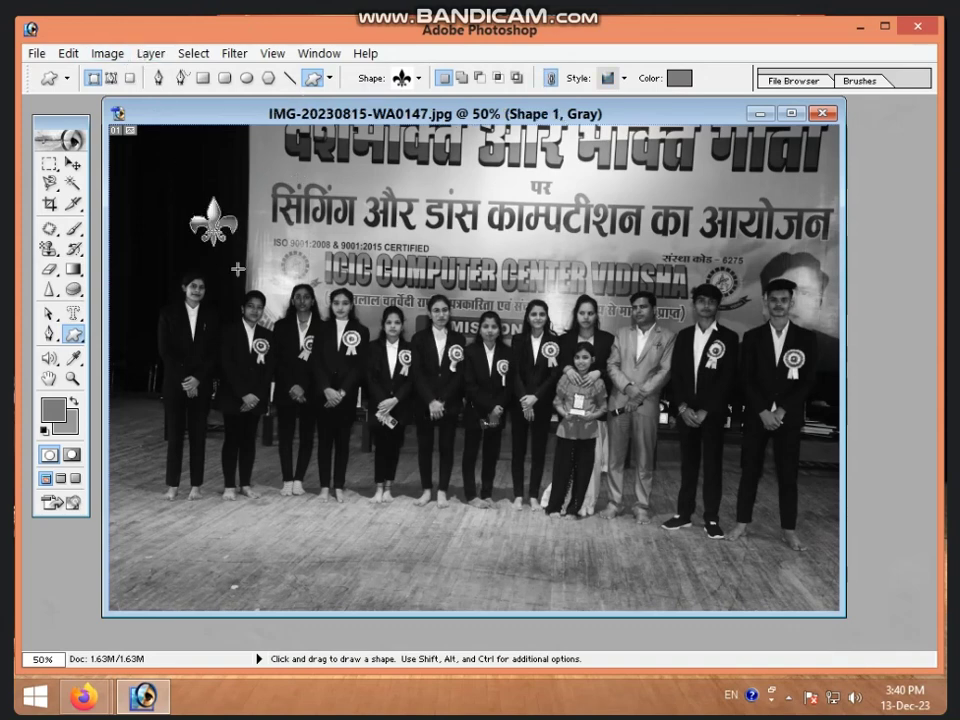
{"action": "key", "text": "ctrl+z"}
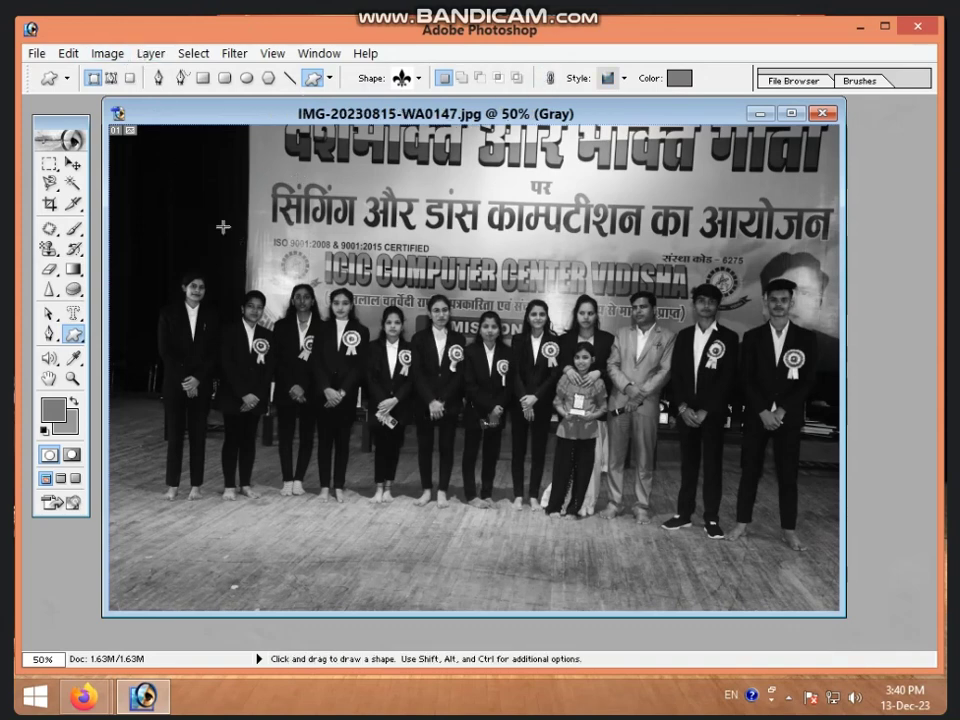
{"action": "left_click", "coordinate": [108, 55]}
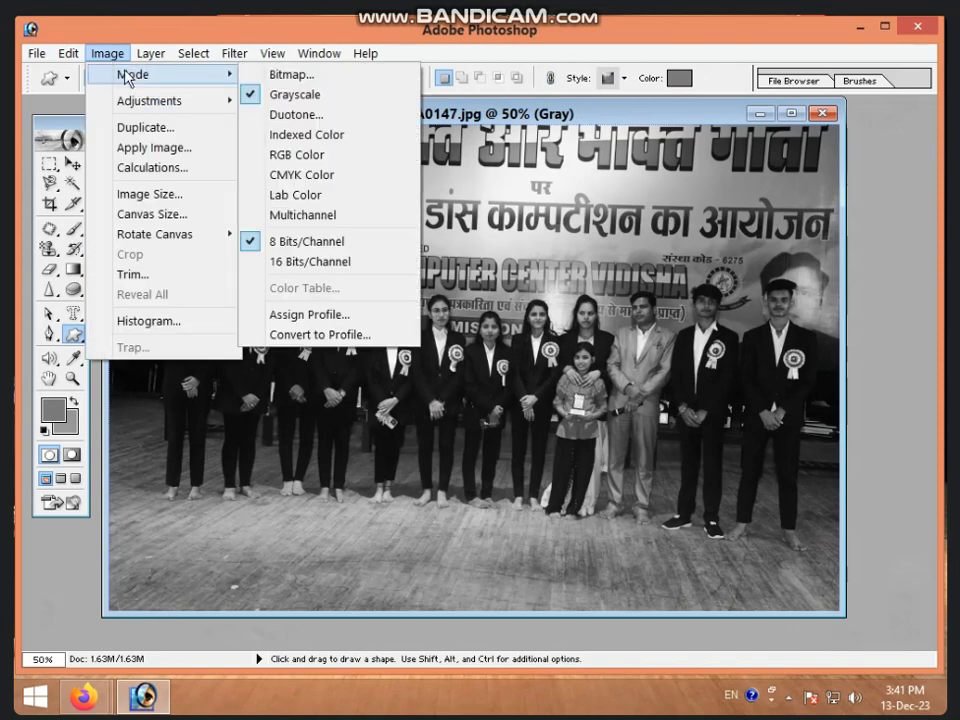
{"action": "mouse_move", "coordinate": [133, 74]}
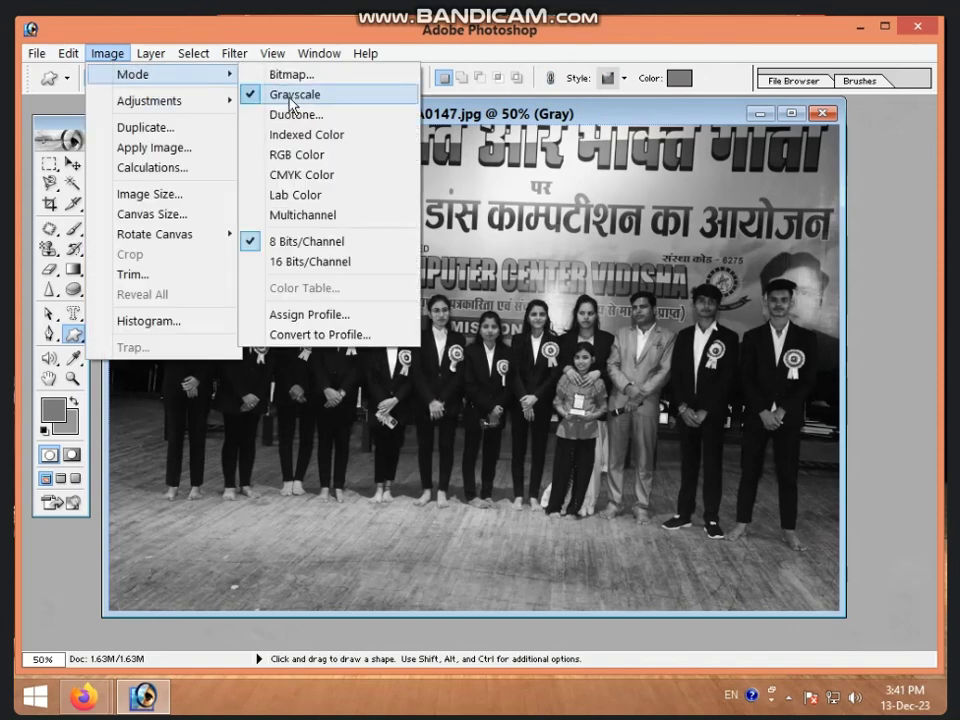
Switch the photo to RGB Color and 16 Bits/Channel, then undo back to the colour original.
{"action": "left_click", "coordinate": [296, 158]}
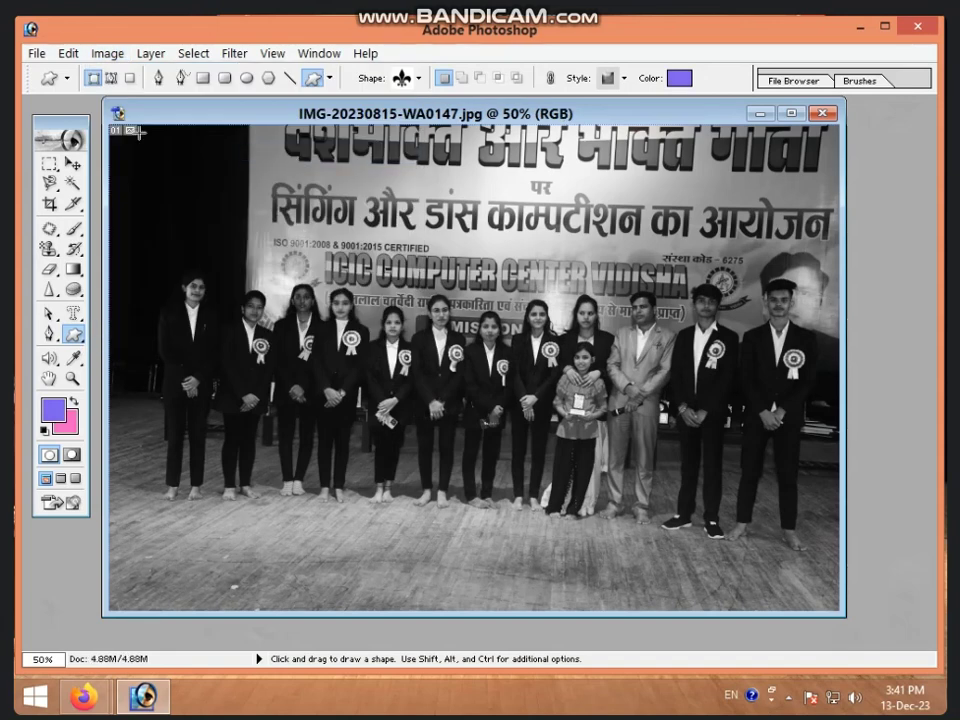
{"action": "left_click", "coordinate": [106, 54]}
{"action": "mouse_move", "coordinate": [160, 74]}
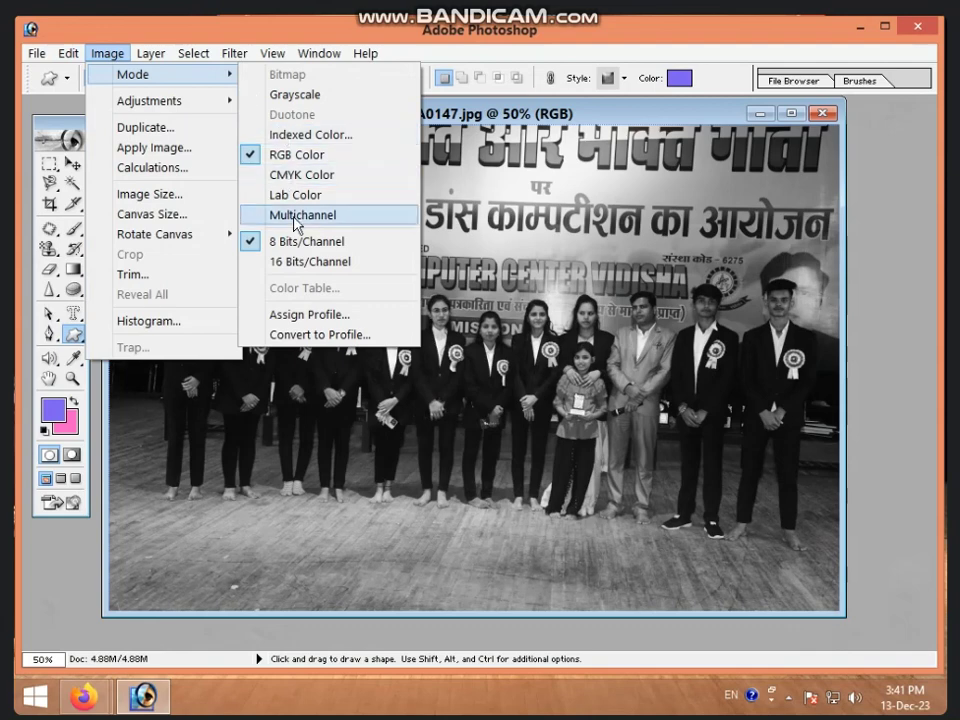
{"action": "left_click", "coordinate": [300, 261]}
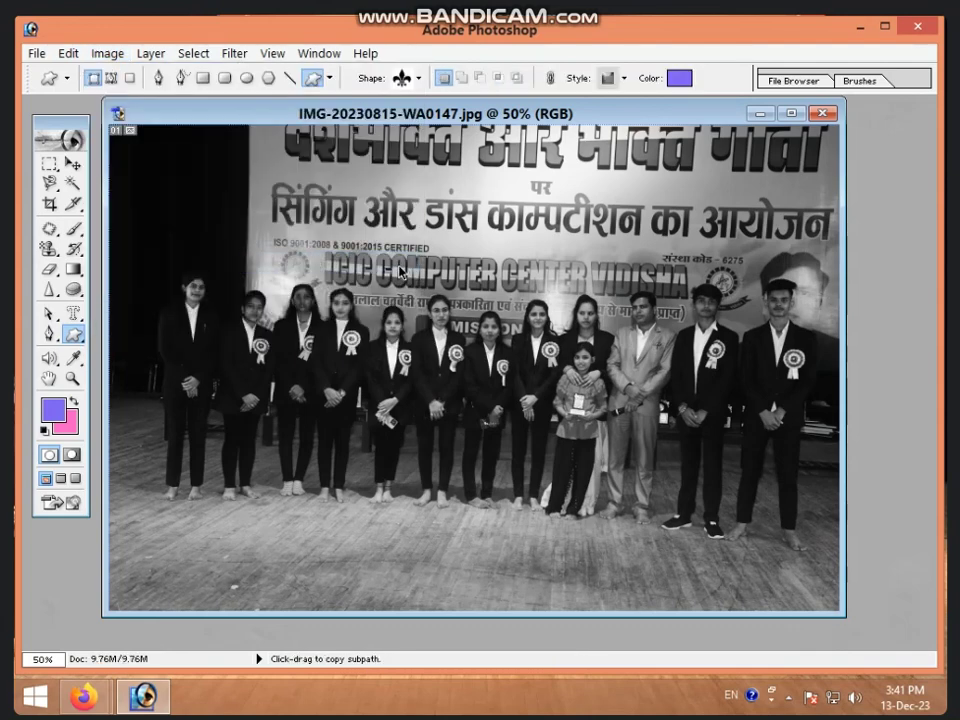
{"action": "key", "text": "ctrl+z"}
{"action": "key", "text": "ctrl+z"}
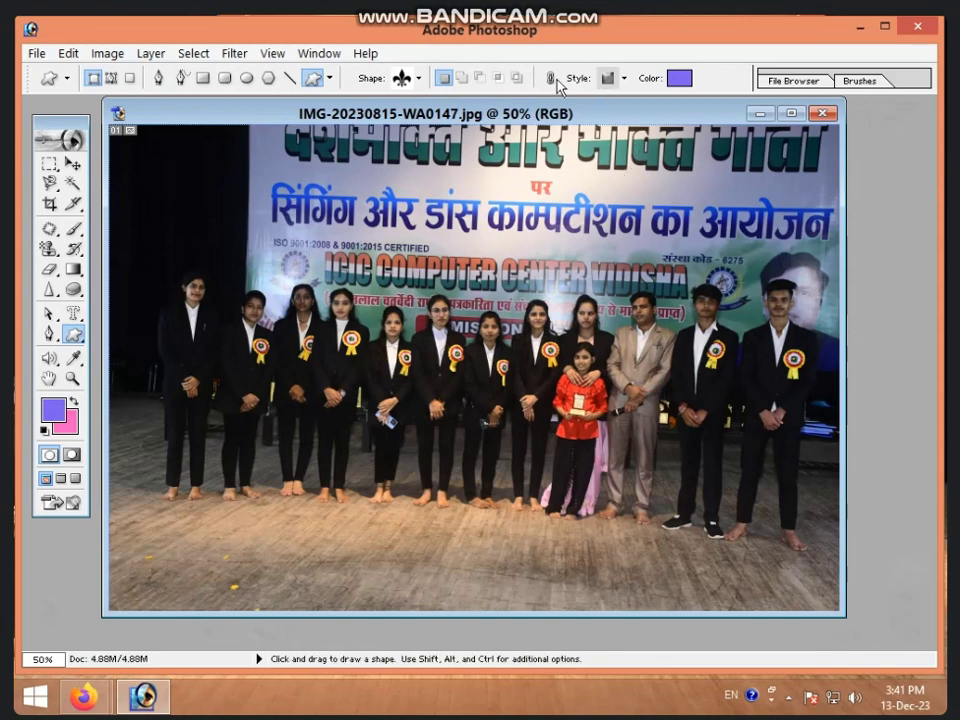
{"action": "left_click", "coordinate": [107, 53]}
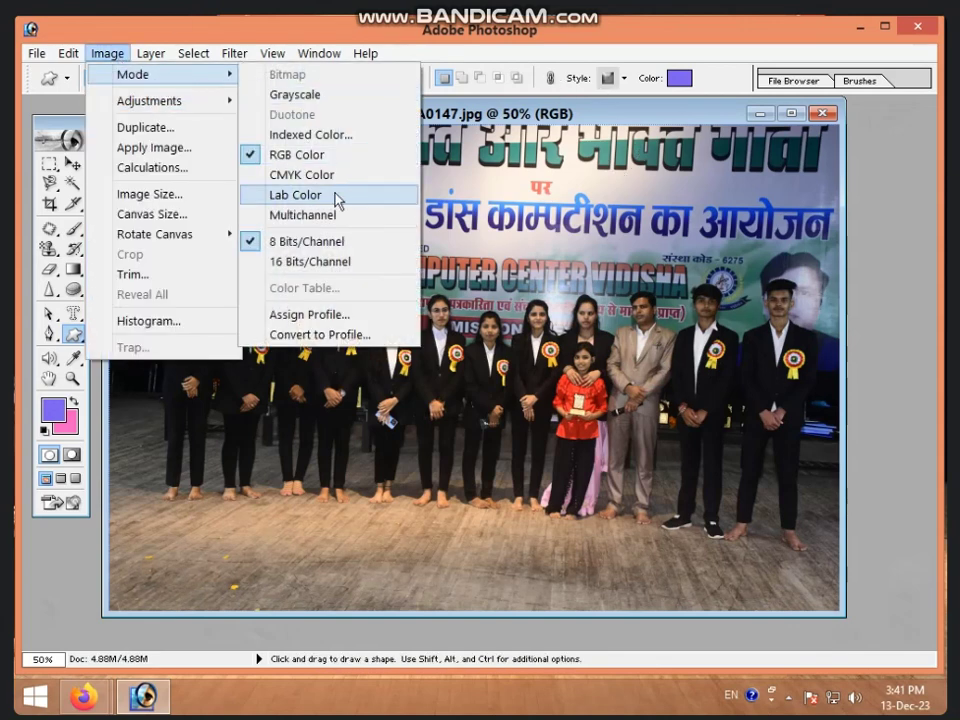
{"action": "mouse_move", "coordinate": [133, 74]}
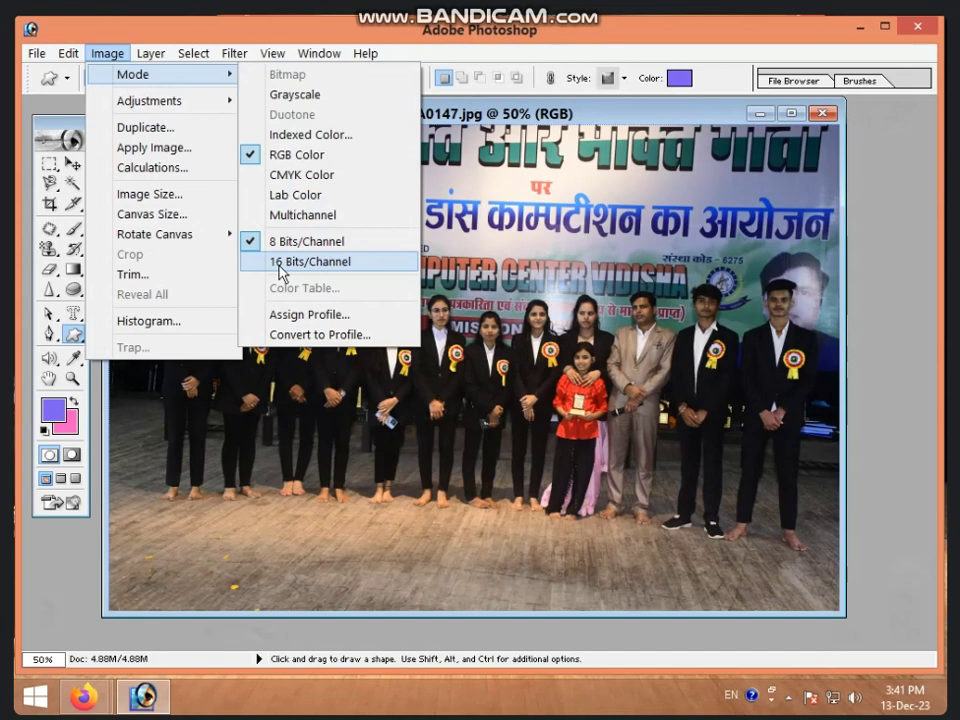
{"action": "left_click", "coordinate": [292, 139]}
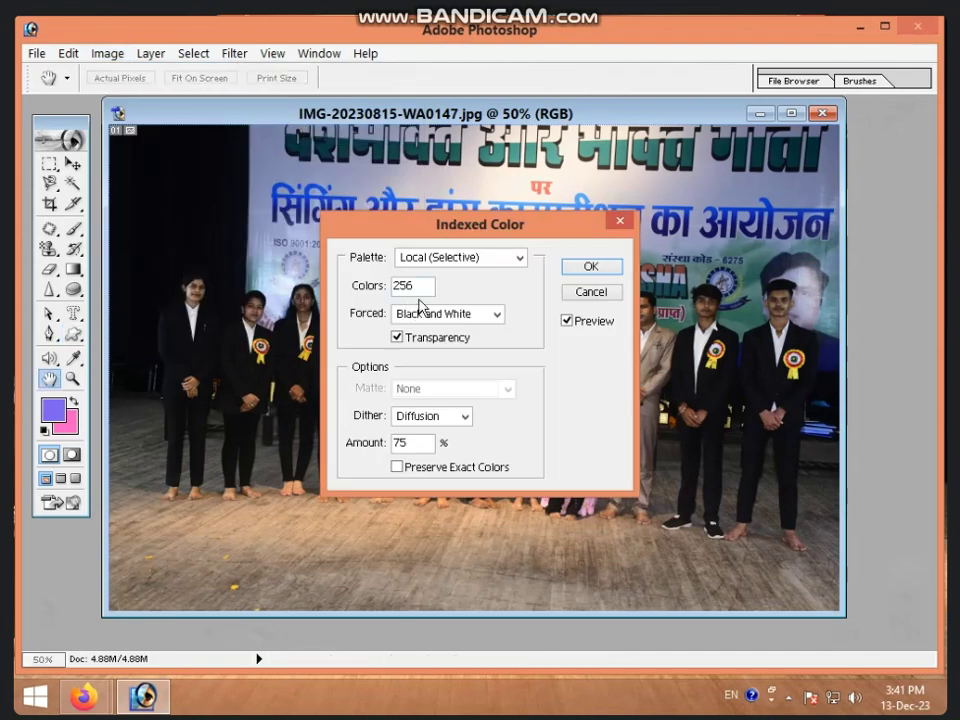
{"action": "left_click_drag", "start_coordinate": [418, 286], "coordinate": [384, 287]}
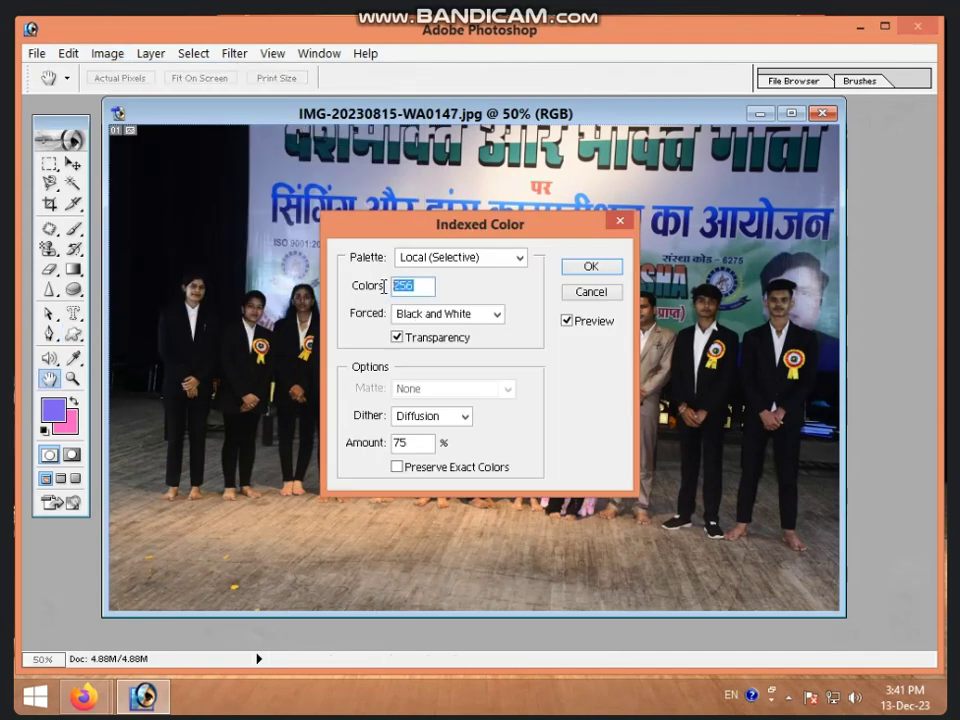
{"action": "left_click", "coordinate": [520, 258]}
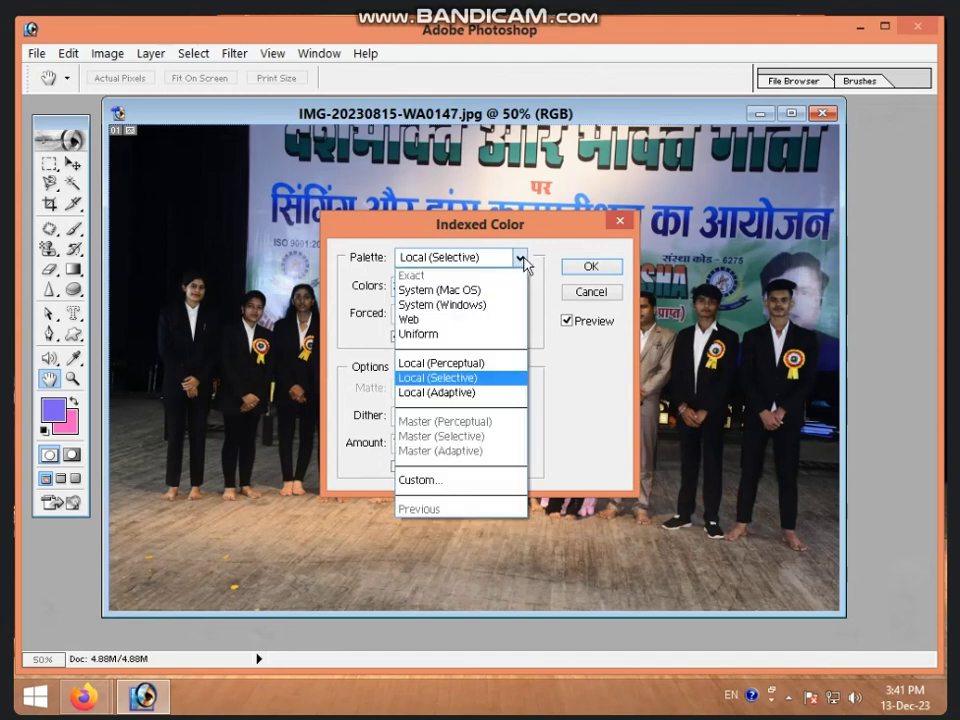
{"action": "left_click", "coordinate": [462, 290]}
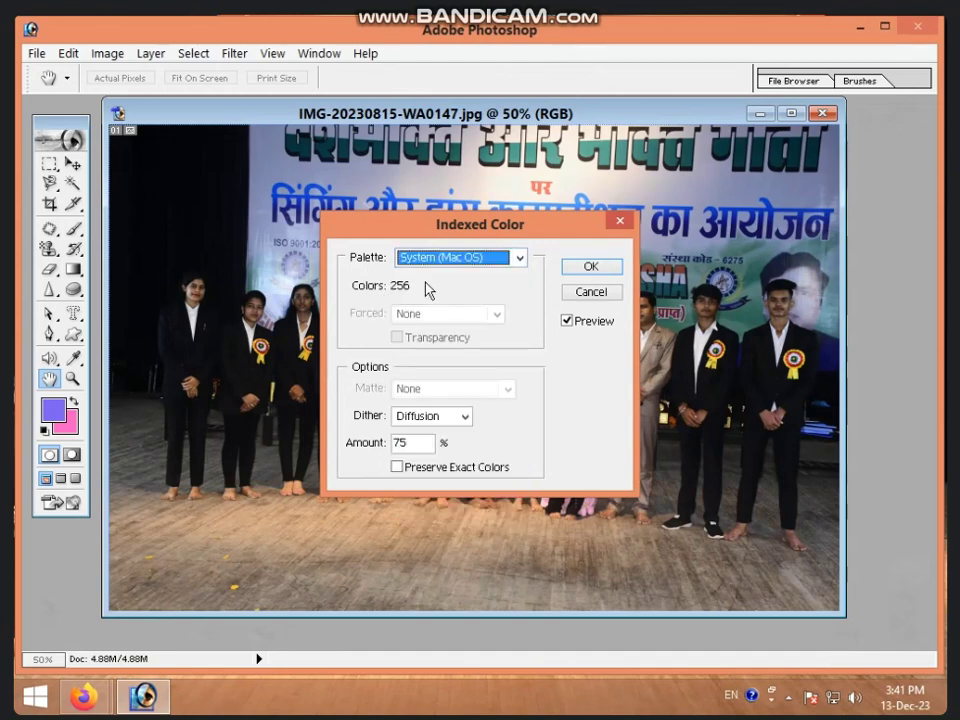
{"action": "left_click", "coordinate": [465, 417]}
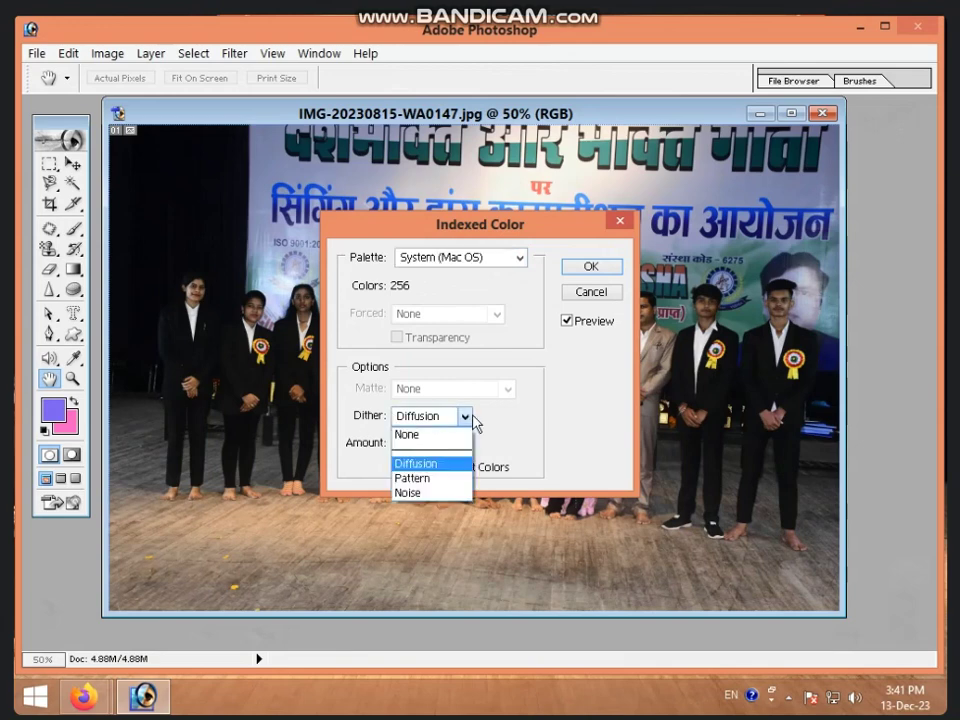
{"action": "left_click", "coordinate": [424, 487]}
{"action": "left_click", "coordinate": [606, 266]}
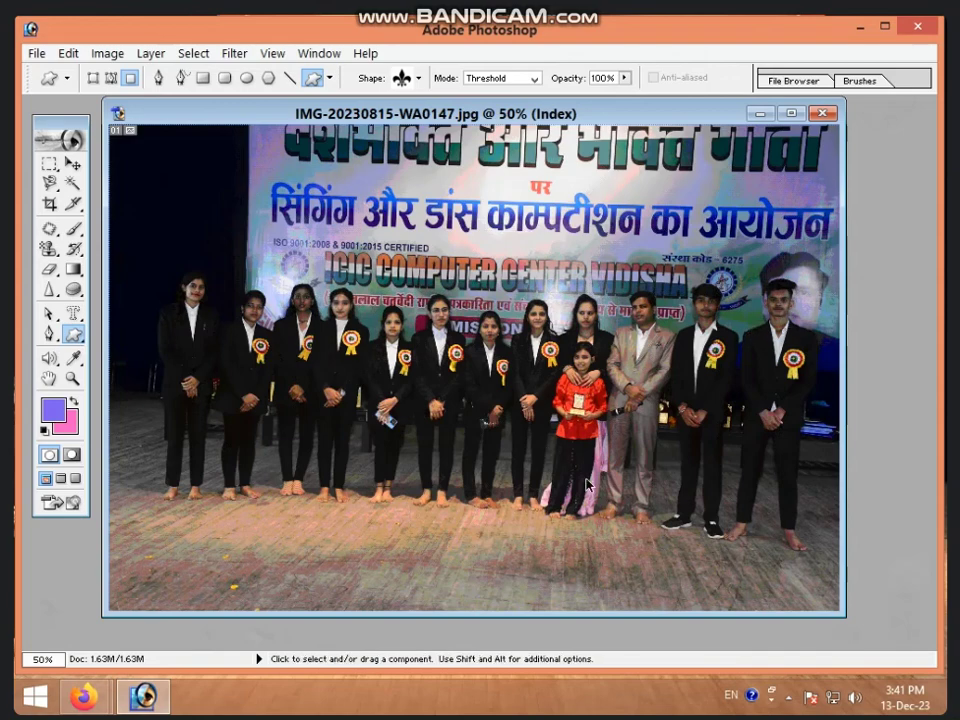
{"action": "key", "text": "ctrl+z"}
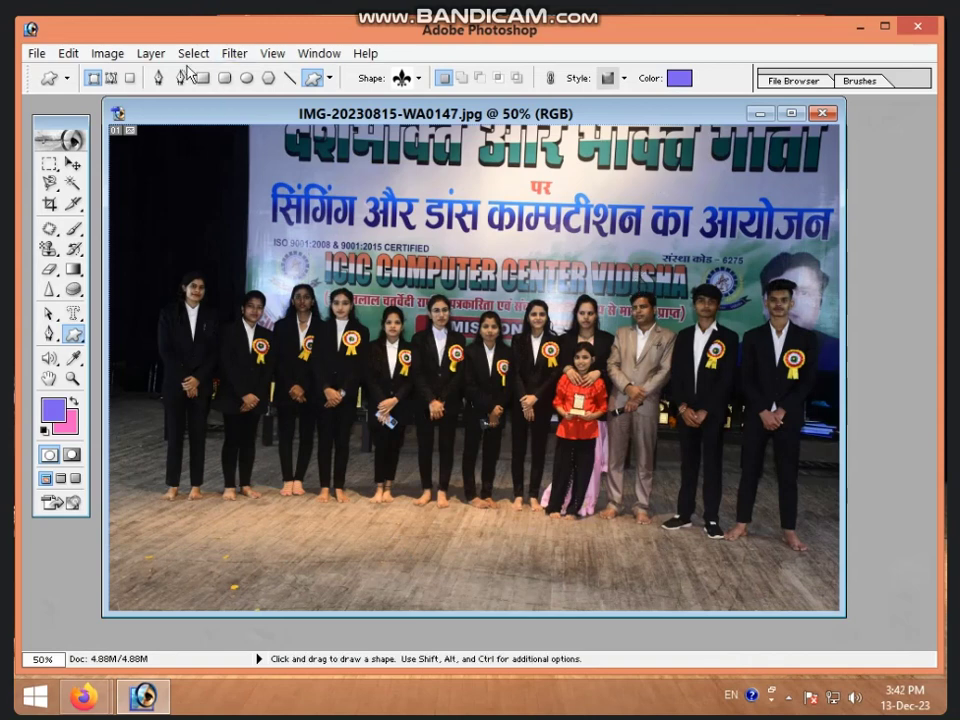
{"action": "left_click", "coordinate": [107, 53]}
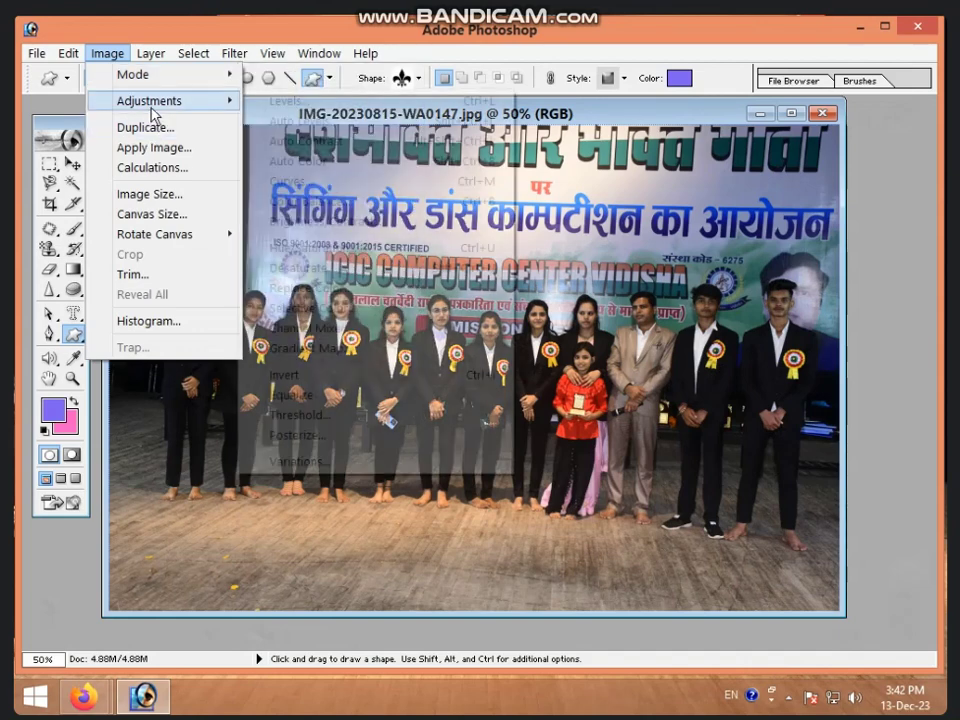
{"action": "mouse_move", "coordinate": [149, 101]}
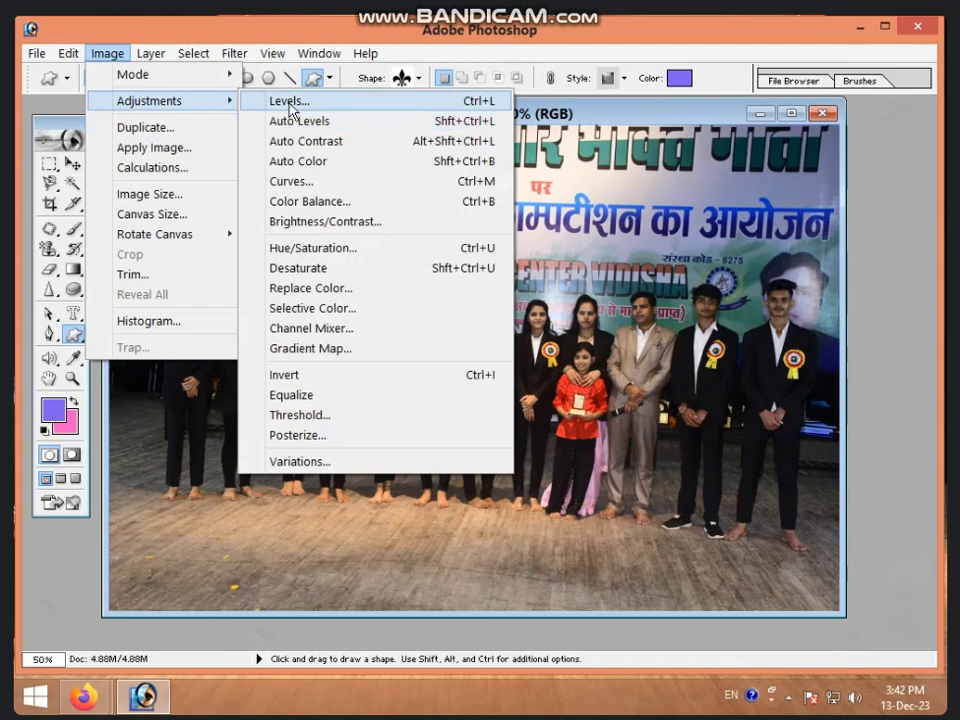
{"action": "left_click", "coordinate": [285, 101]}
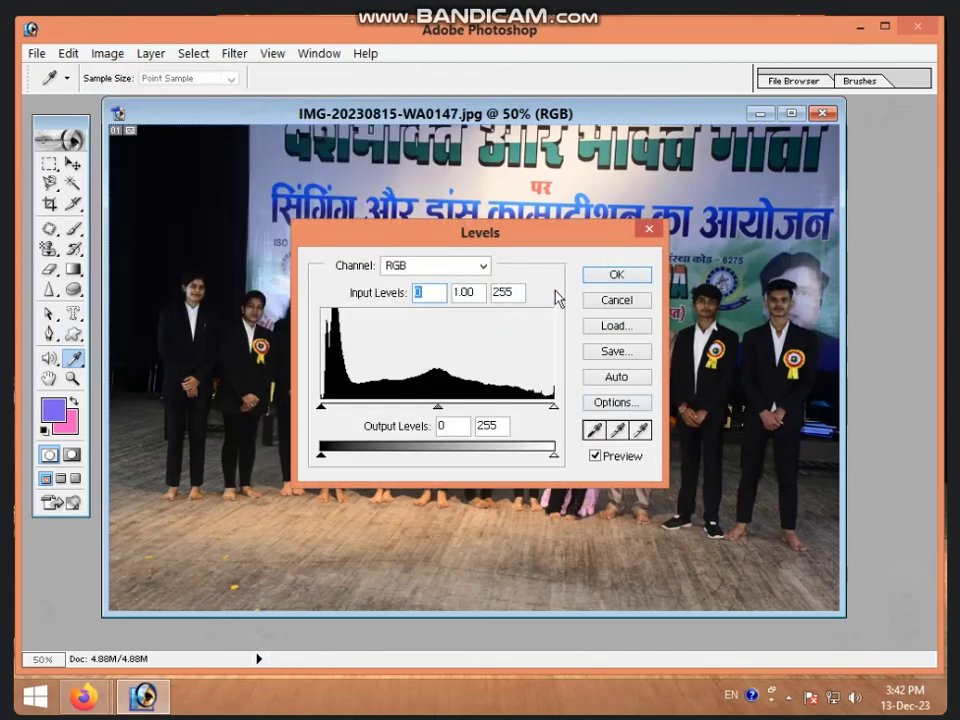
{"action": "left_click_drag", "start_coordinate": [519, 245], "coordinate": [474, 364]}
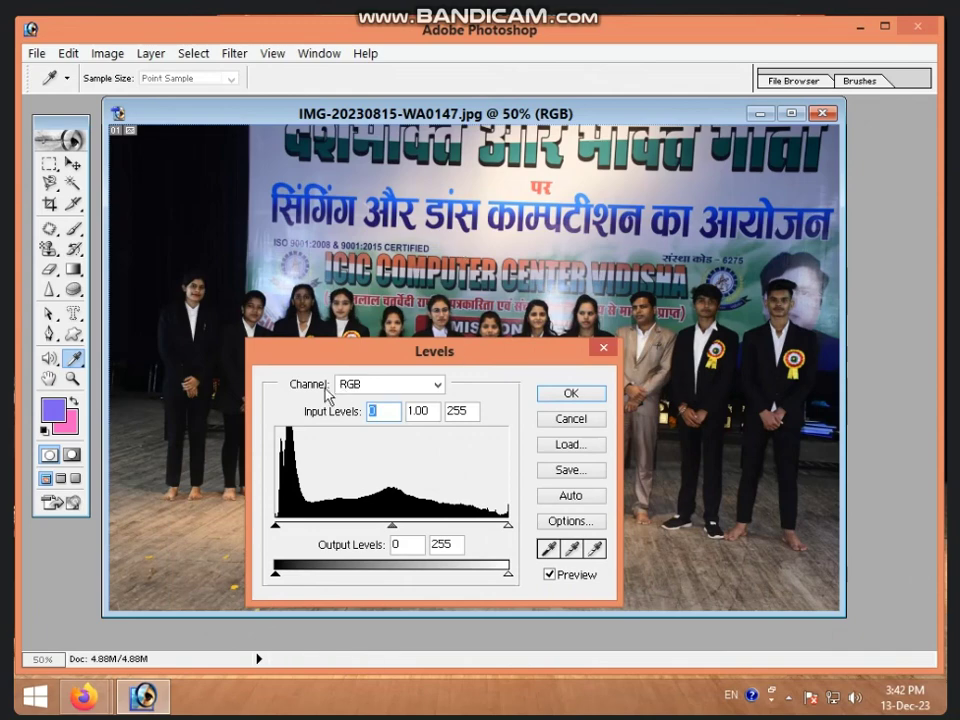
{"action": "left_click_drag", "start_coordinate": [277, 575], "coordinate": [318, 576]}
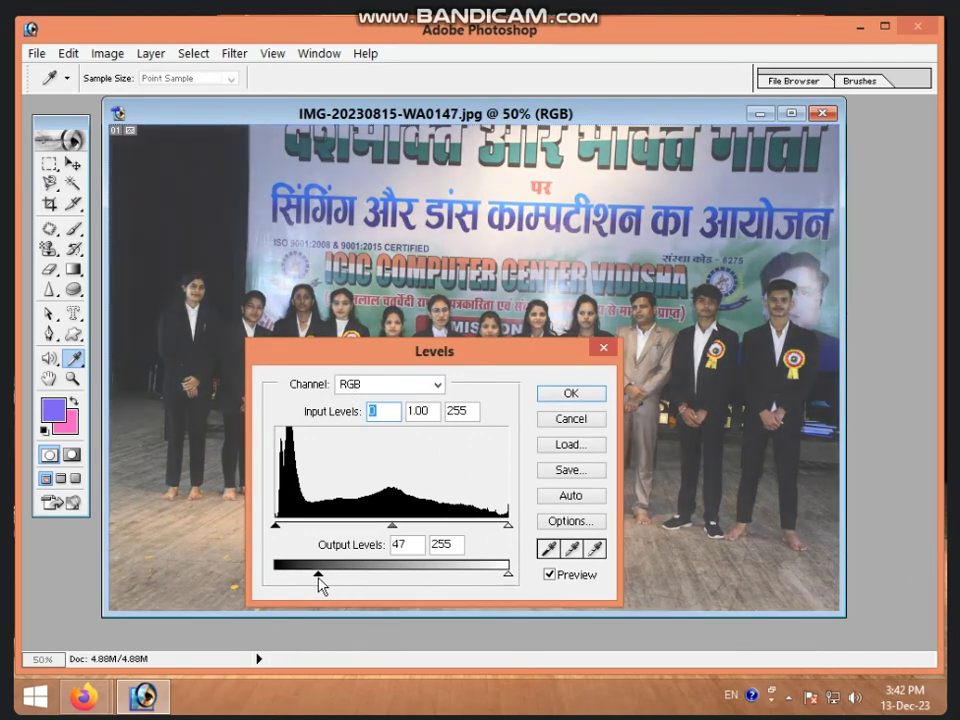
{"action": "left_click_drag", "start_coordinate": [508, 582], "coordinate": [495, 578]}
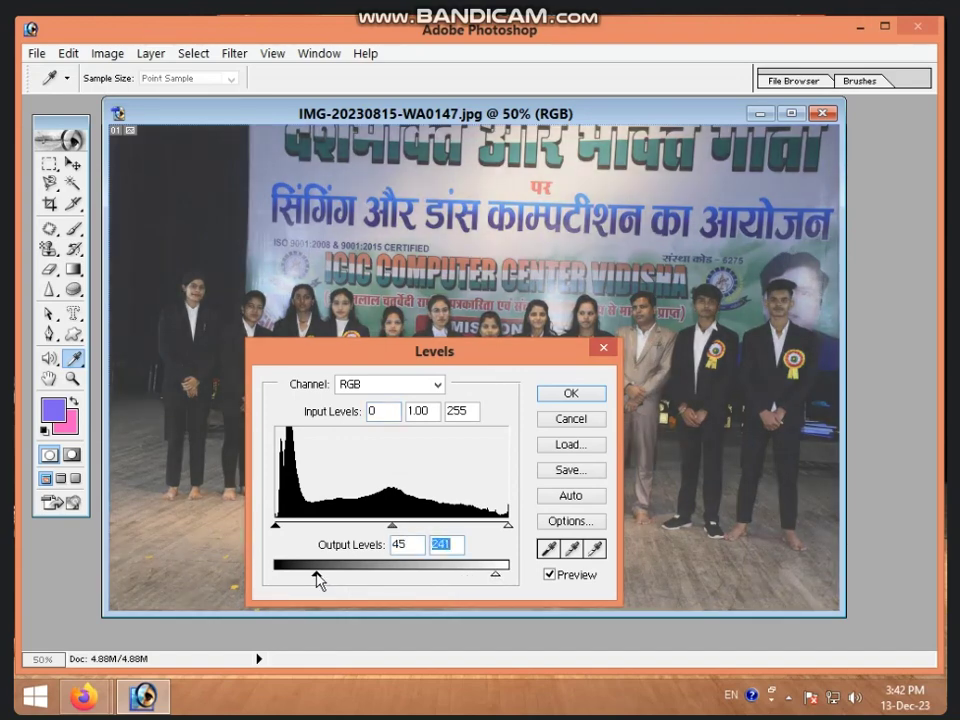
{"action": "left_click_drag", "start_coordinate": [317, 576], "coordinate": [343, 576]}
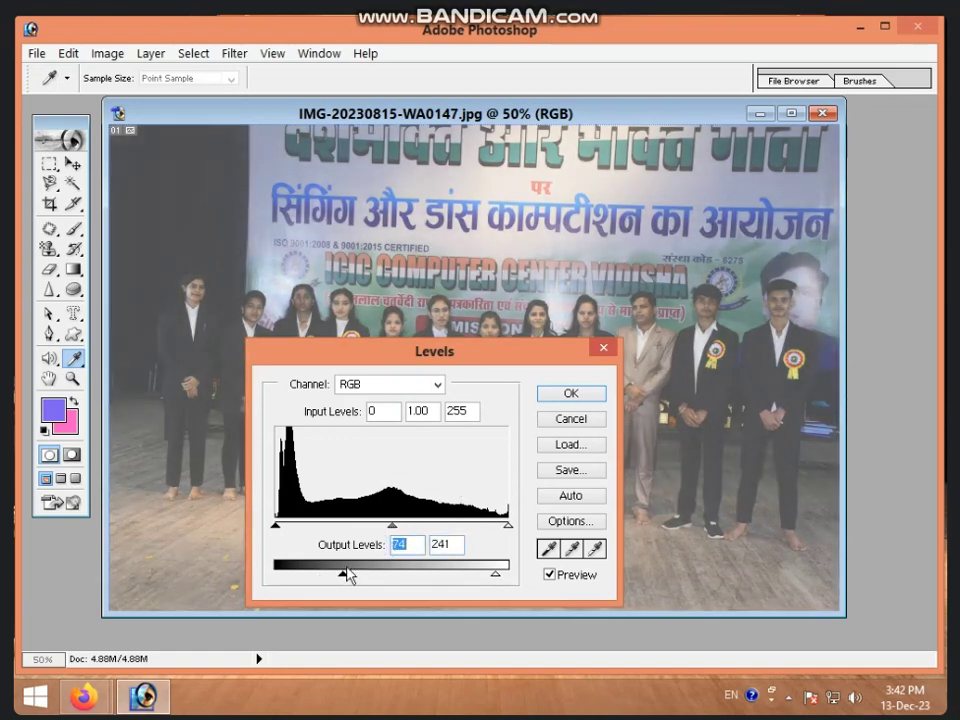
{"action": "double_click", "coordinate": [436, 548]}
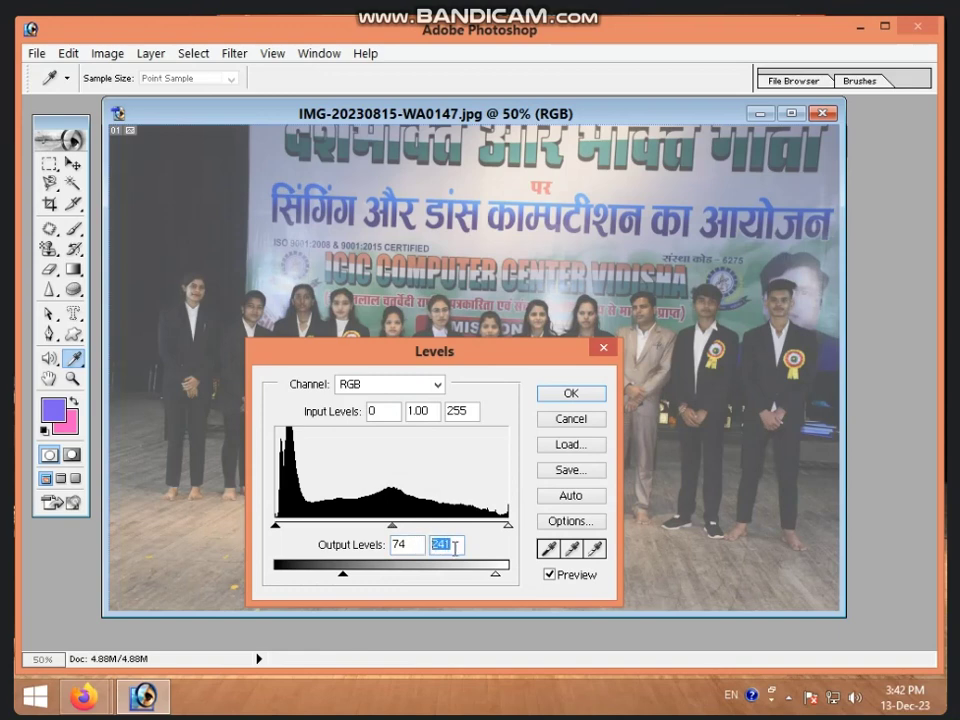
{"action": "left_click", "coordinate": [586, 423]}
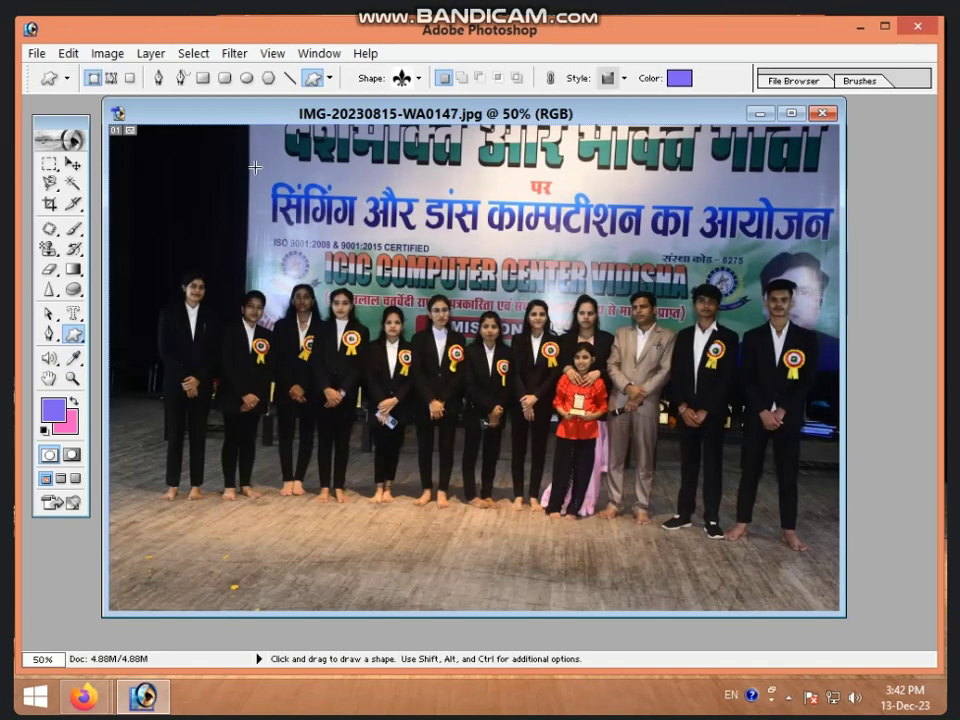
Apply Auto Levels, try a Curves bend and cancel it, then close the group photo.
{"action": "left_click", "coordinate": [105, 53]}
{"action": "mouse_move", "coordinate": [150, 101]}
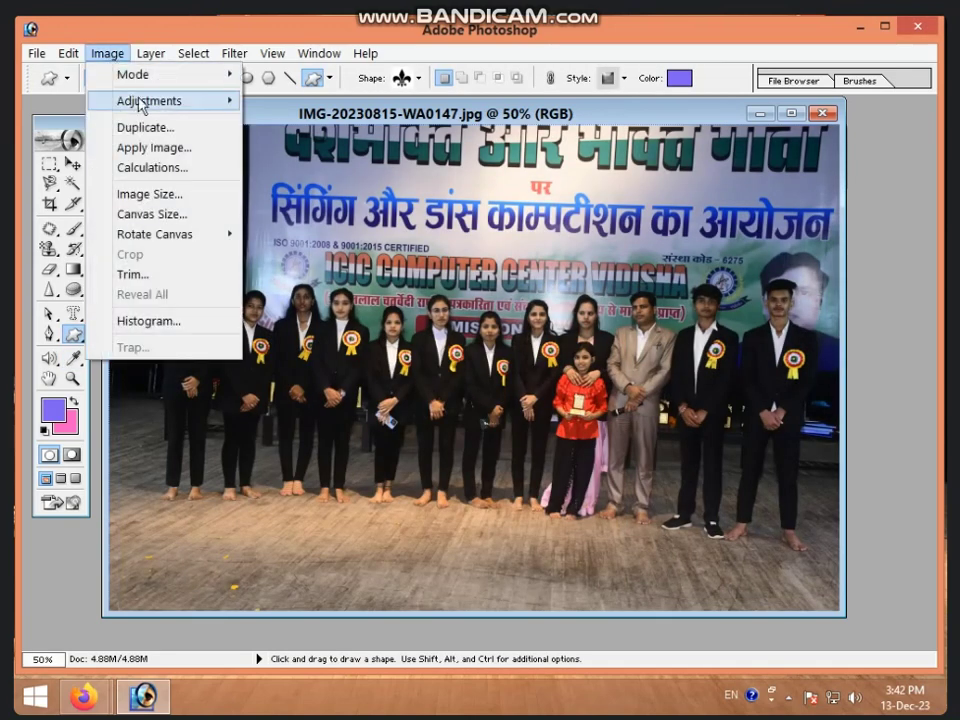
{"action": "left_click", "coordinate": [285, 125]}
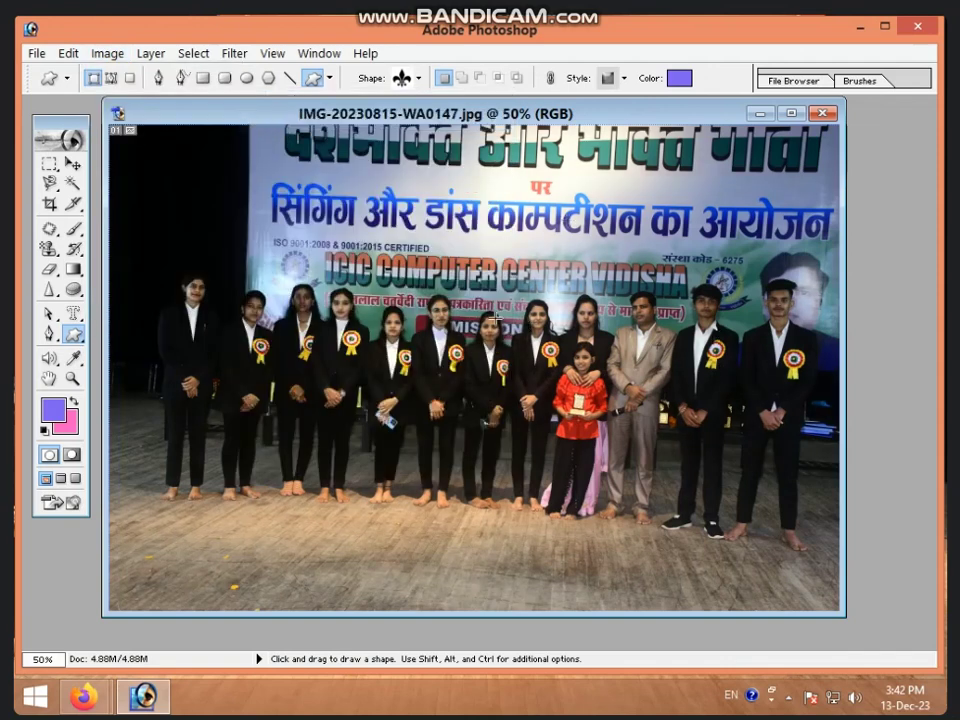
{"action": "left_click", "coordinate": [106, 54]}
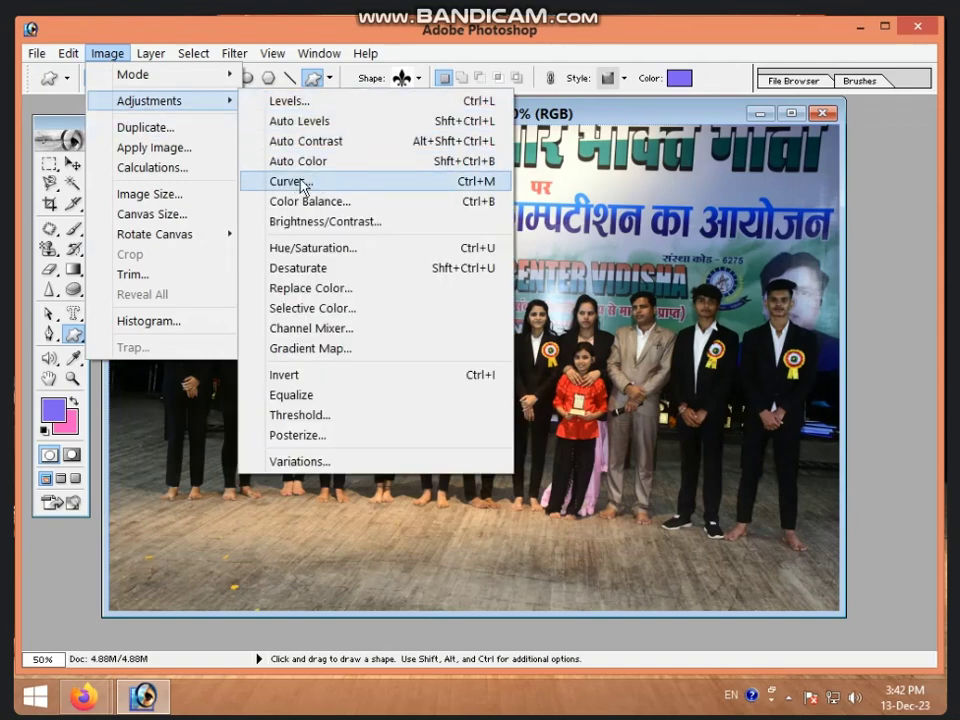
{"action": "left_click", "coordinate": [324, 187]}
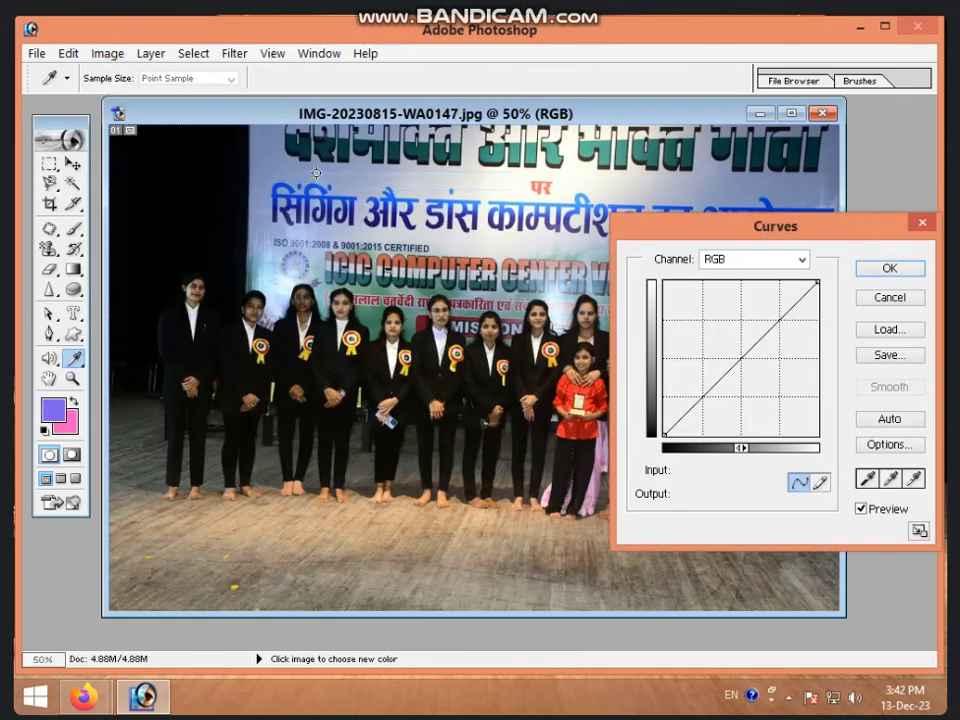
{"action": "left_click_drag", "start_coordinate": [804, 230], "coordinate": [755, 85]}
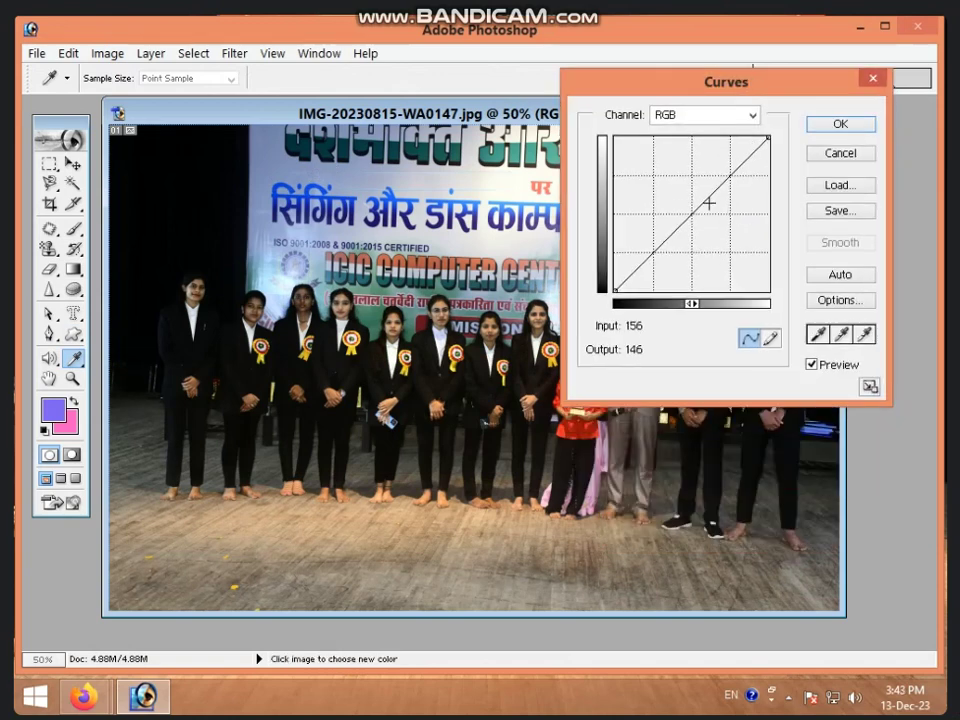
{"action": "mouse_move", "coordinate": [709, 204]}
{"action": "left_mouse_down"}
{"action": "mouse_move", "coordinate": [731, 217]}
{"action": "mouse_move", "coordinate": [681, 209]}
{"action": "left_mouse_up"}
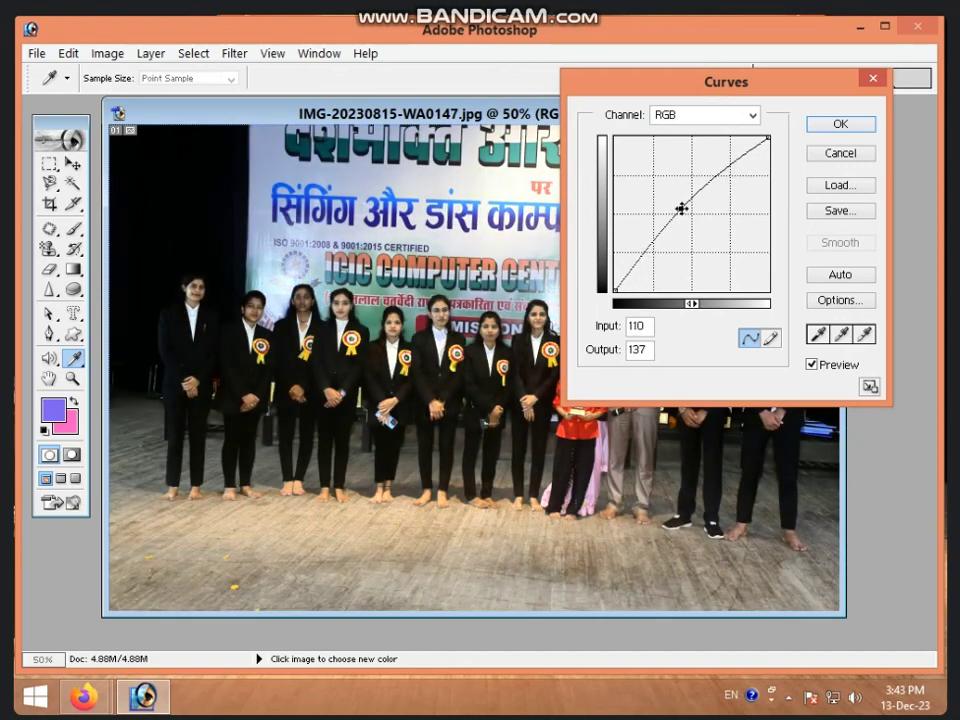
{"action": "mouse_move", "coordinate": [681, 209]}
{"action": "left_mouse_down"}
{"action": "mouse_move", "coordinate": [658, 204]}
{"action": "mouse_move", "coordinate": [671, 208]}
{"action": "left_mouse_up"}
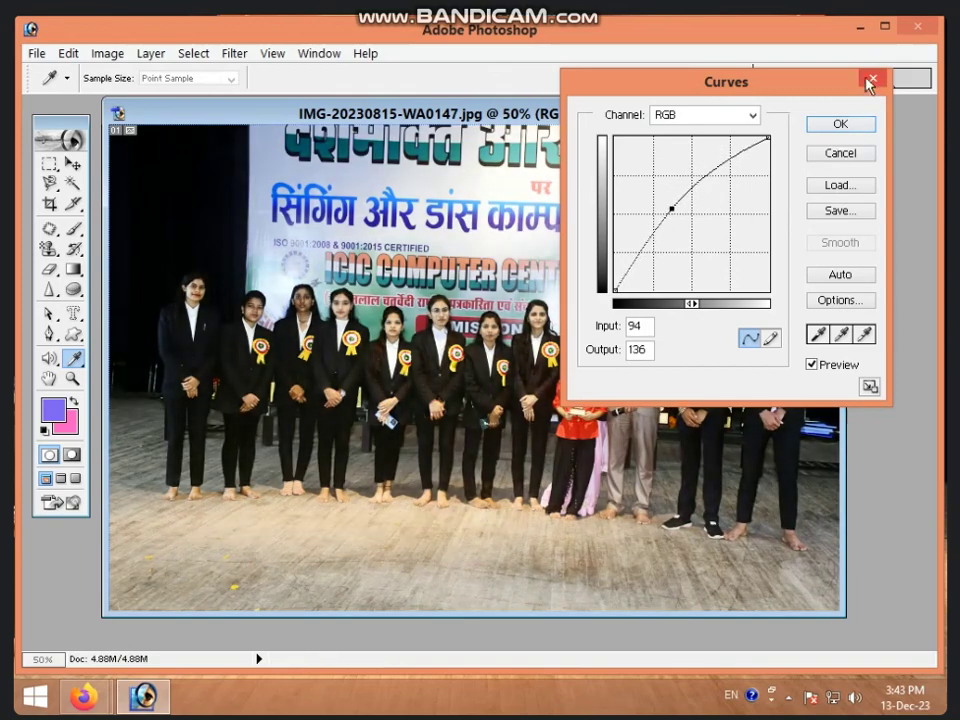
{"action": "left_click", "coordinate": [870, 82]}
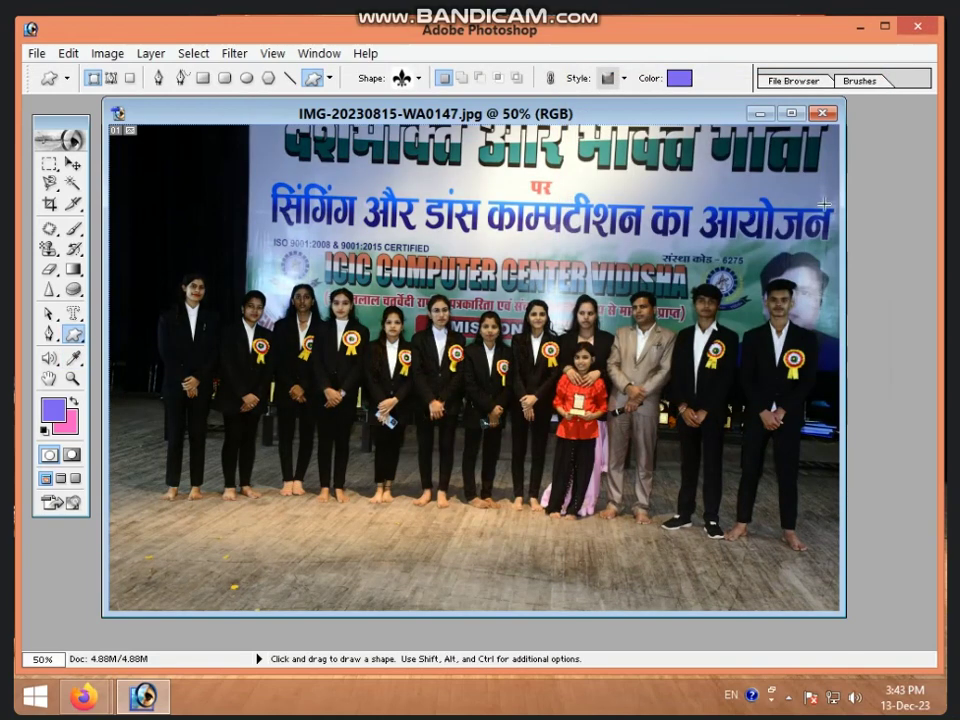
{"action": "left_click", "coordinate": [823, 113]}
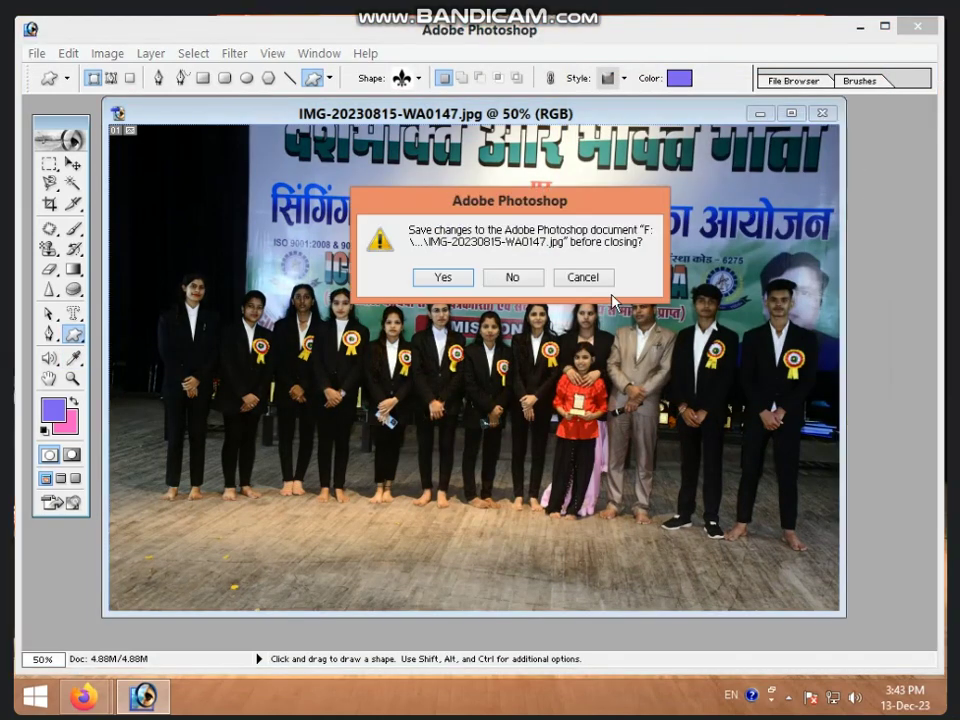
Discard the group photo's changes and open the doll image download (1) from WALLPAPER.
{"action": "left_click", "coordinate": [509, 278]}
{"action": "double_click", "coordinate": [418, 420]}
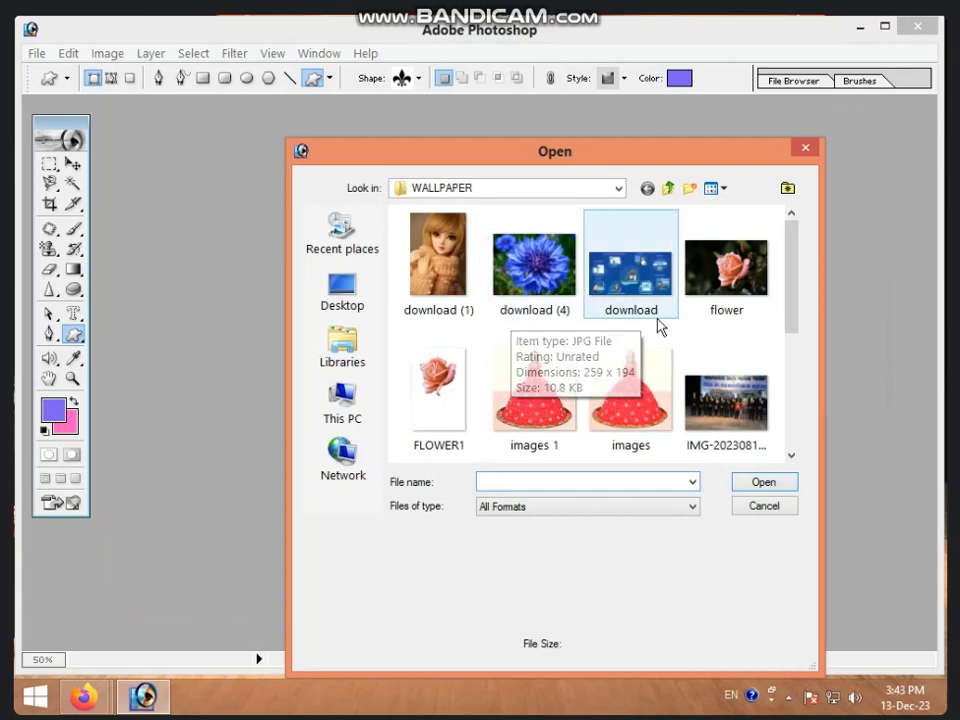
{"action": "left_click", "coordinate": [556, 393]}
{"action": "scroll", "coordinate": [559, 400], "scroll_direction": "down", "scroll_amount": 1}
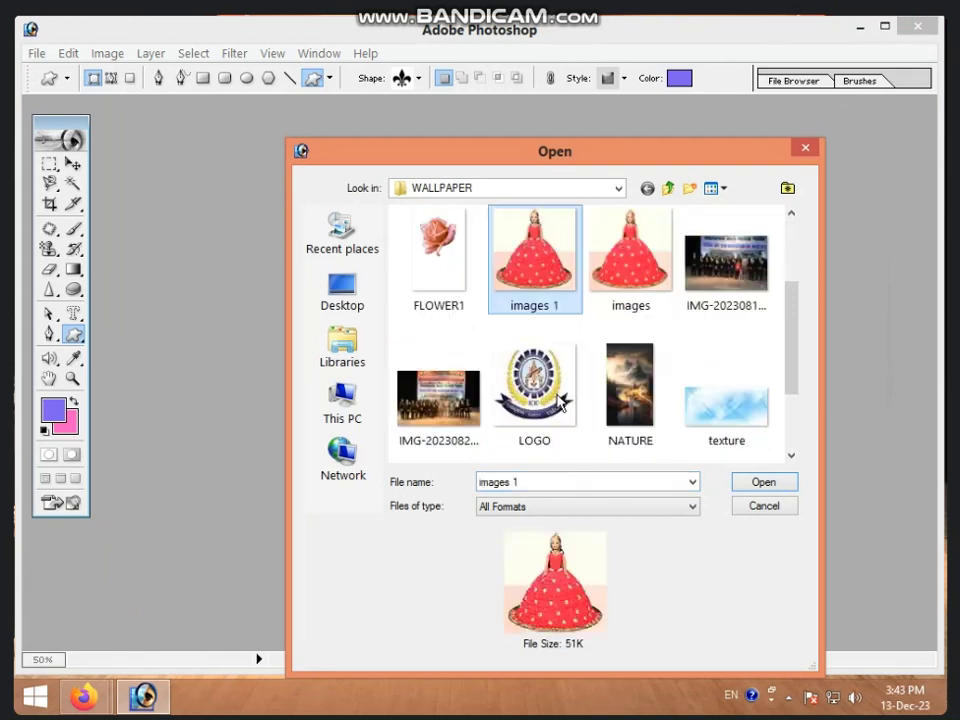
{"action": "scroll", "coordinate": [559, 400], "scroll_direction": "down", "scroll_amount": 1}
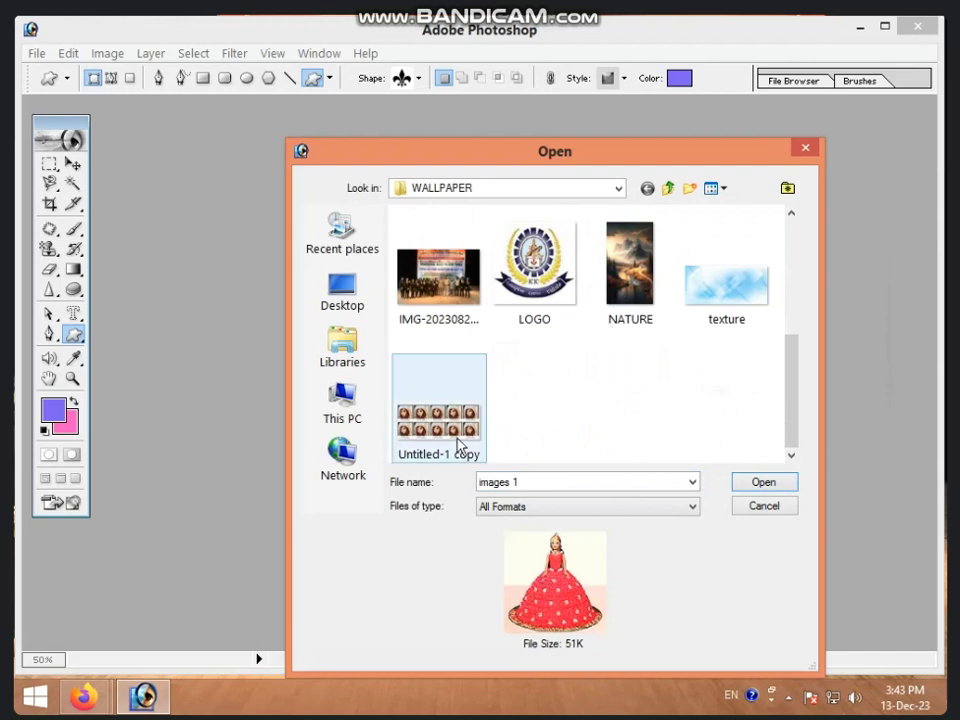
{"action": "scroll", "coordinate": [600, 358], "scroll_direction": "up", "scroll_amount": 2}
{"action": "double_click", "coordinate": [452, 282]}
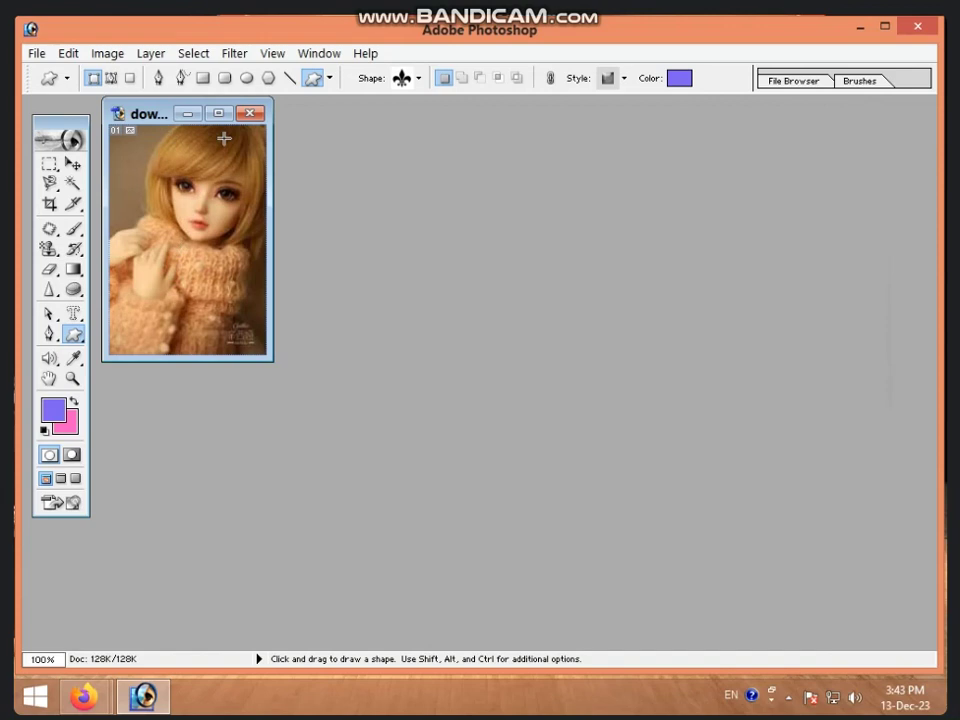
Trace around the doll's hair with the Magnetic Lasso Tool to form a closed selection.
{"action": "left_click", "coordinate": [50, 184]}
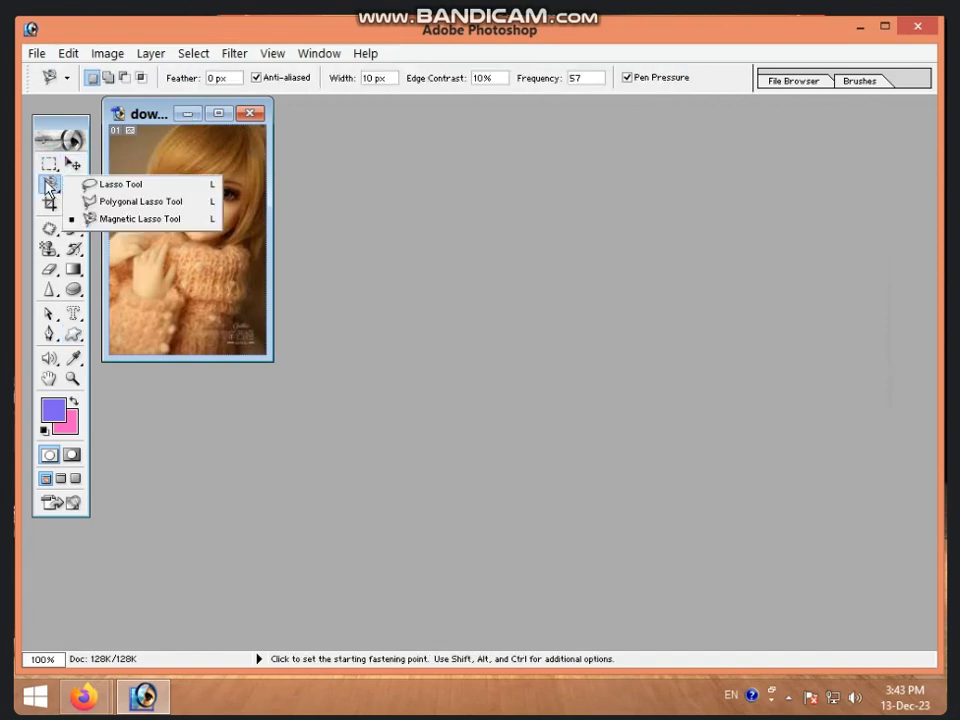
{"action": "left_click", "coordinate": [121, 219]}
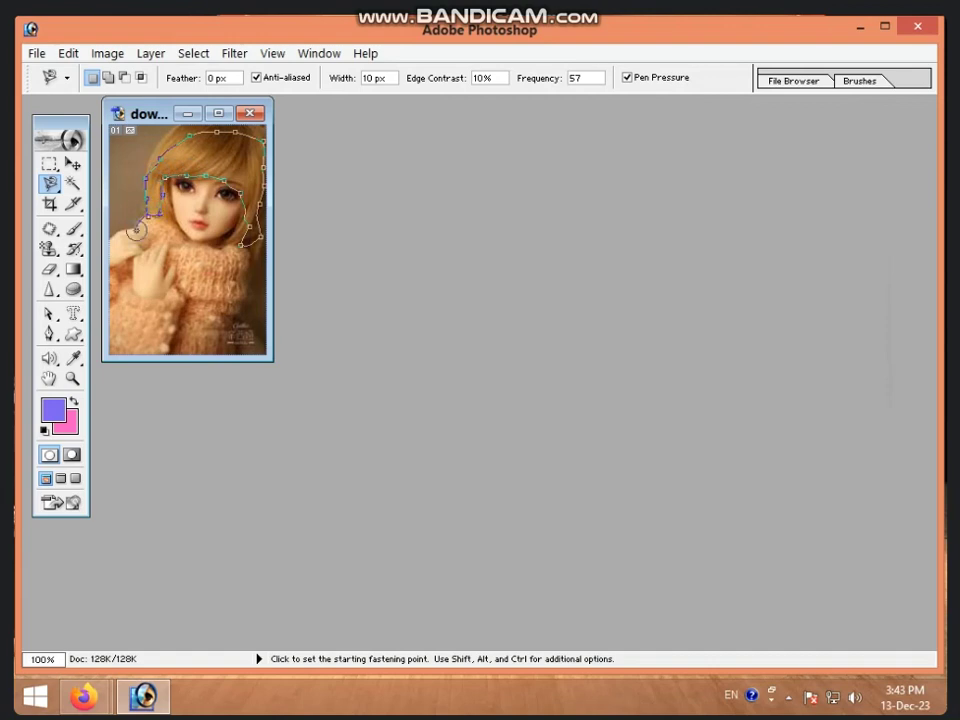
{"action": "double_click", "coordinate": [137, 230]}
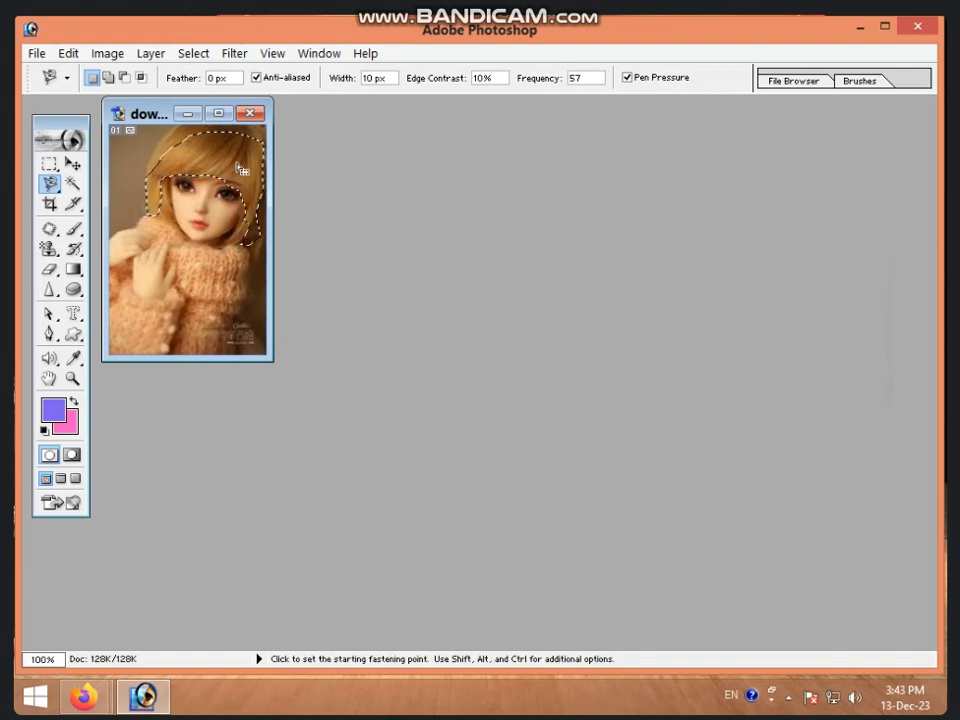
{"action": "left_click", "coordinate": [108, 53]}
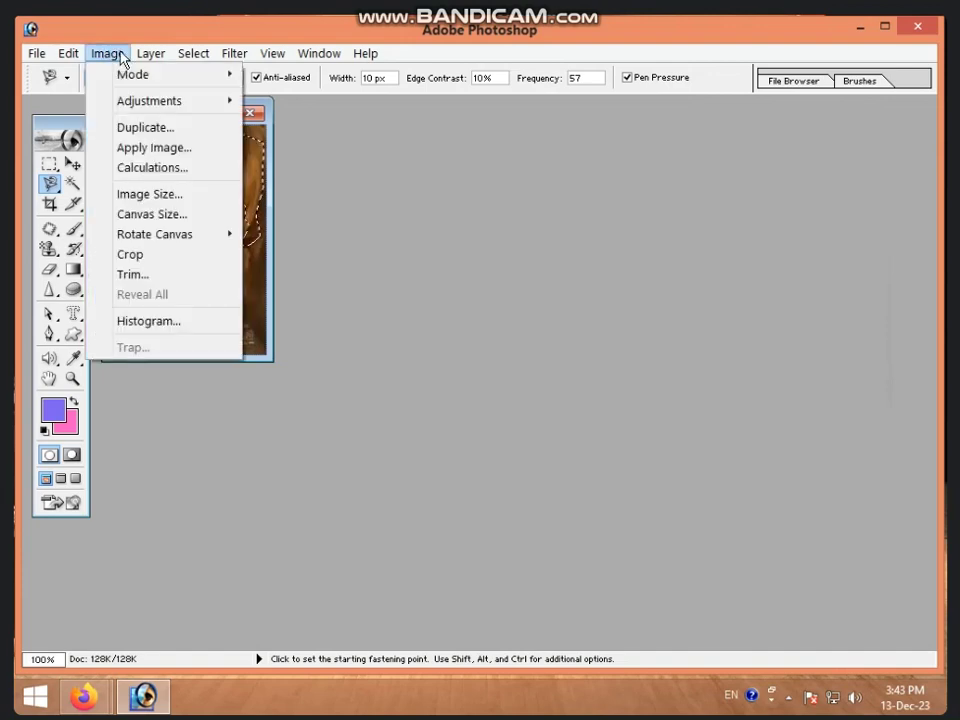
{"action": "mouse_move", "coordinate": [149, 101]}
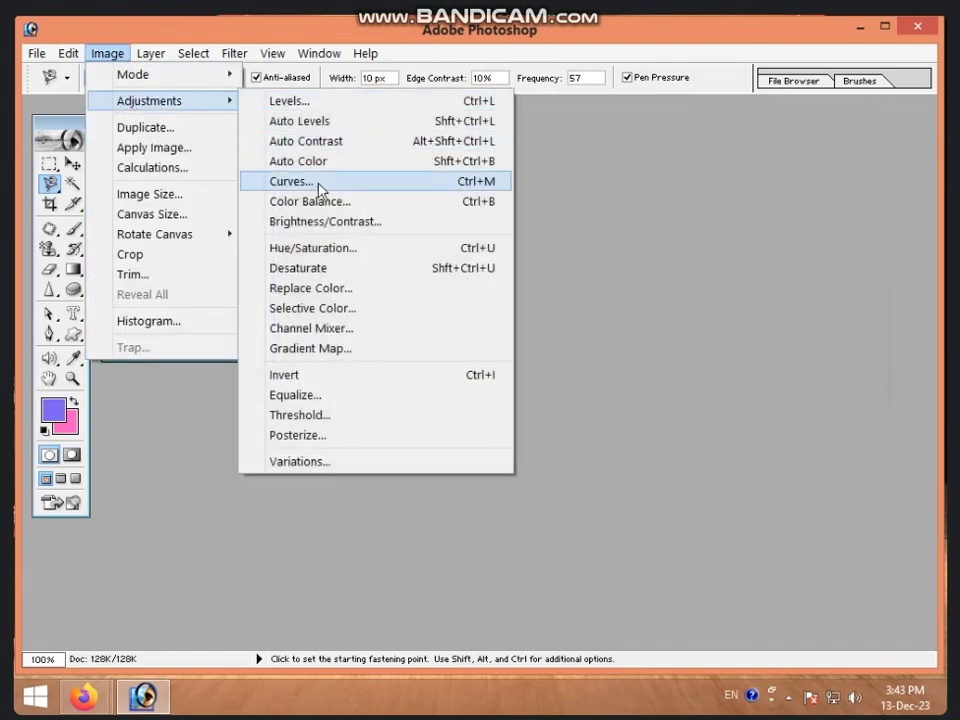
Reshape the hair's Curves point toward a reddish brown, then cancel loading a curve preset.
{"action": "left_click", "coordinate": [318, 183]}
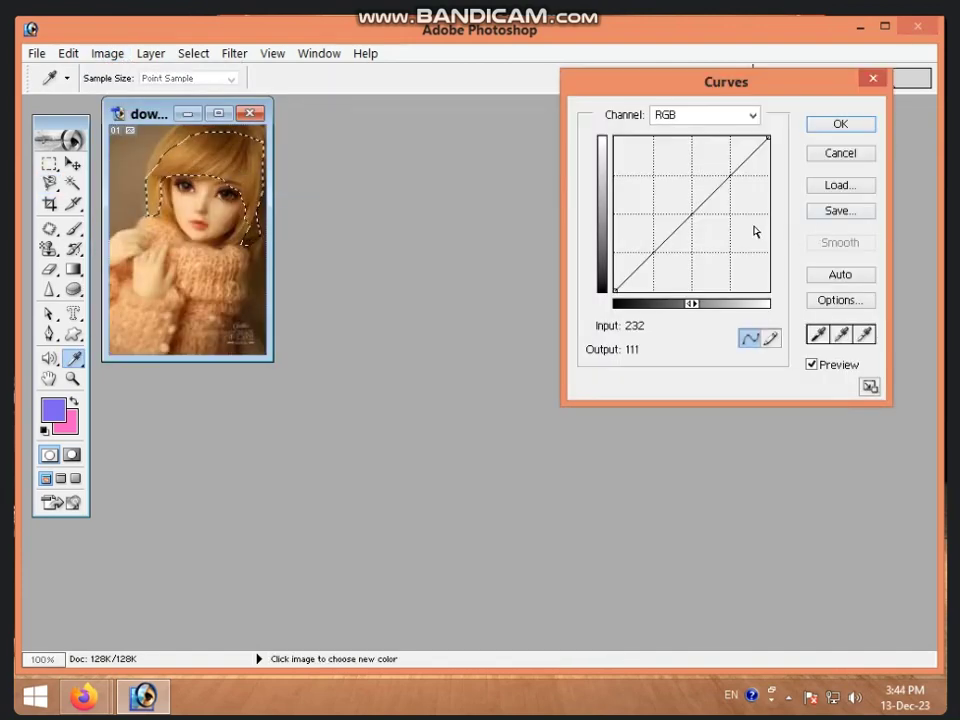
{"action": "left_click", "coordinate": [687, 213]}
{"action": "left_click_drag", "start_coordinate": [687, 213], "coordinate": [660, 206]}
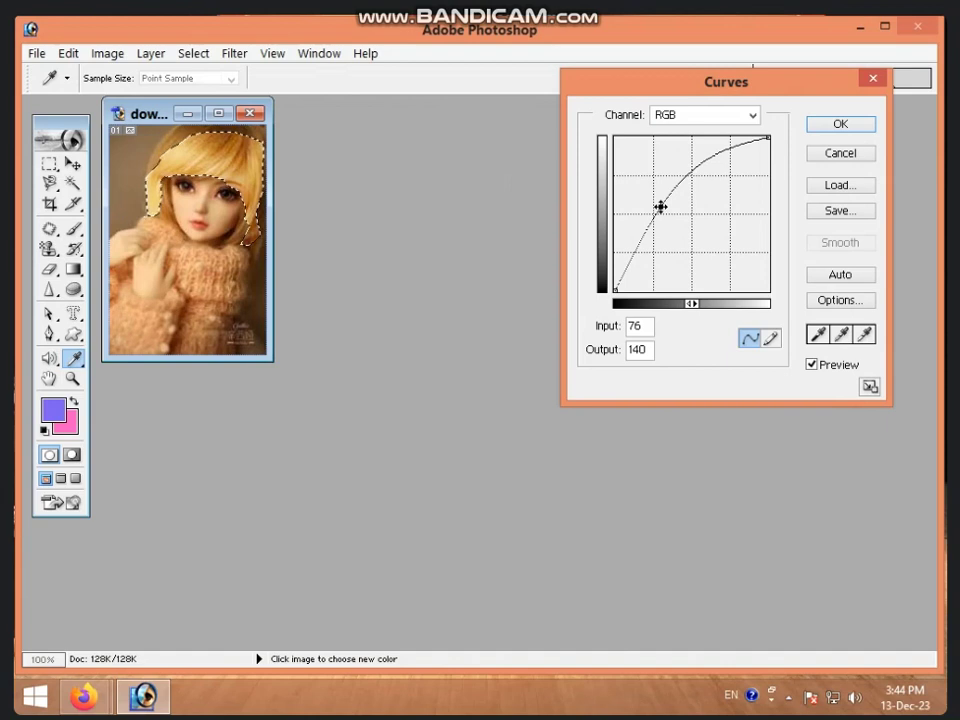
{"action": "mouse_move", "coordinate": [660, 206]}
{"action": "left_mouse_down"}
{"action": "mouse_move", "coordinate": [729, 241]}
{"action": "mouse_move", "coordinate": [743, 238]}
{"action": "left_mouse_up"}
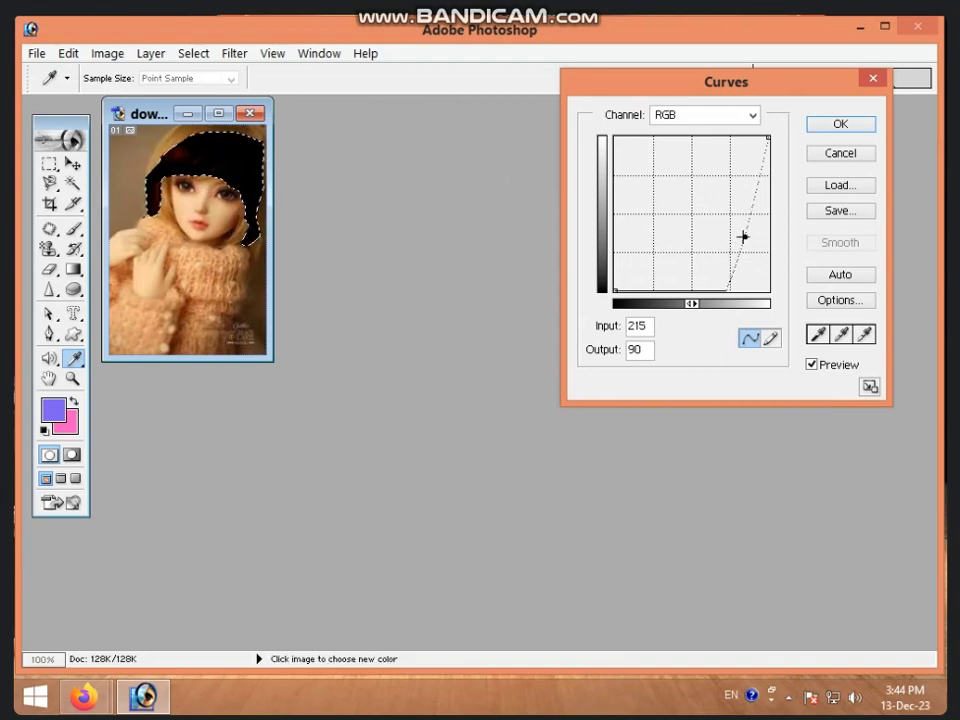
{"action": "left_click_drag", "start_coordinate": [744, 237], "coordinate": [704, 224]}
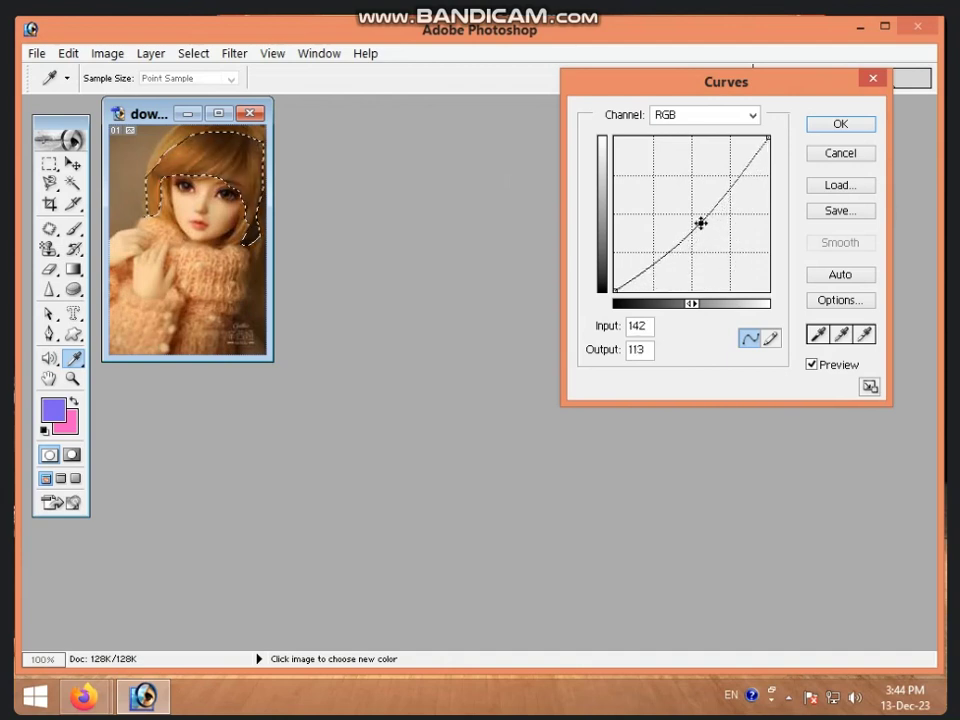
{"action": "left_click_drag", "start_coordinate": [704, 224], "coordinate": [716, 223]}
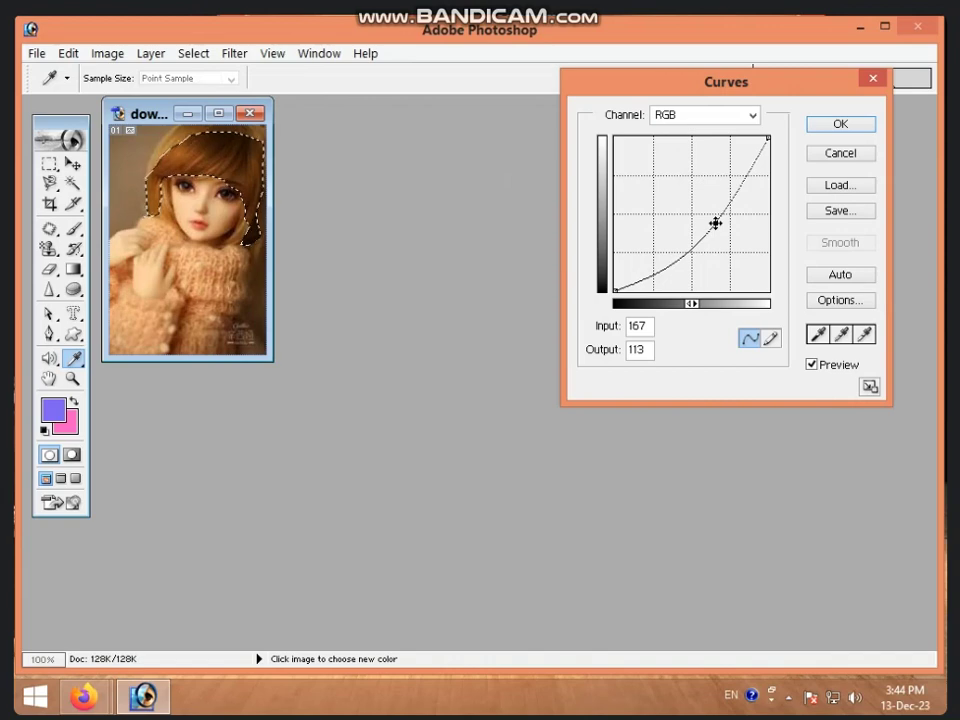
{"action": "left_click", "coordinate": [838, 185]}
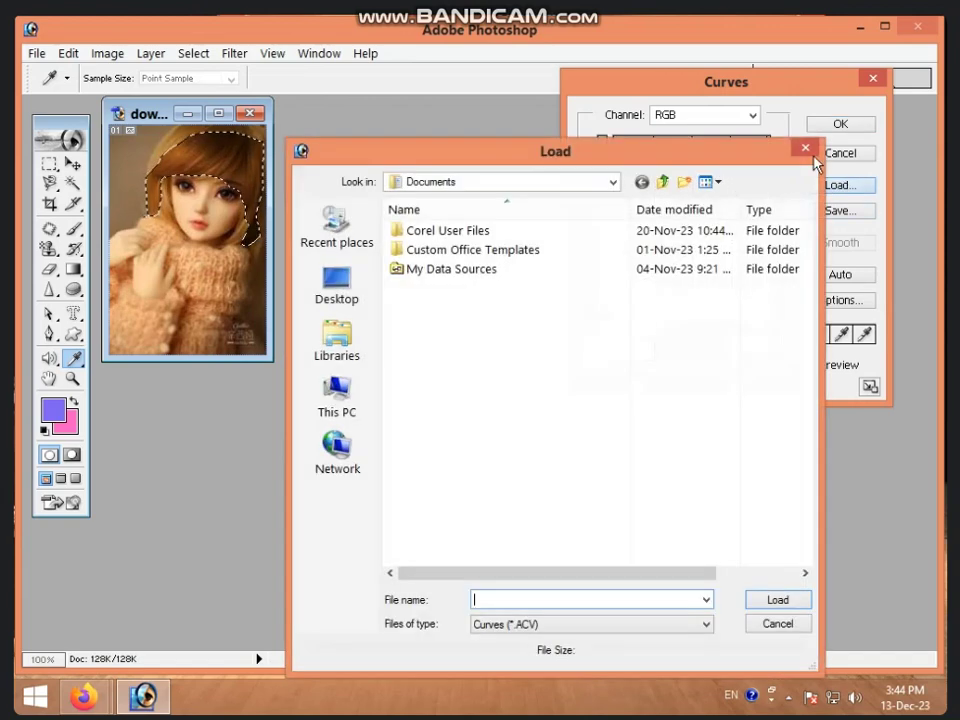
{"action": "left_click", "coordinate": [803, 149]}
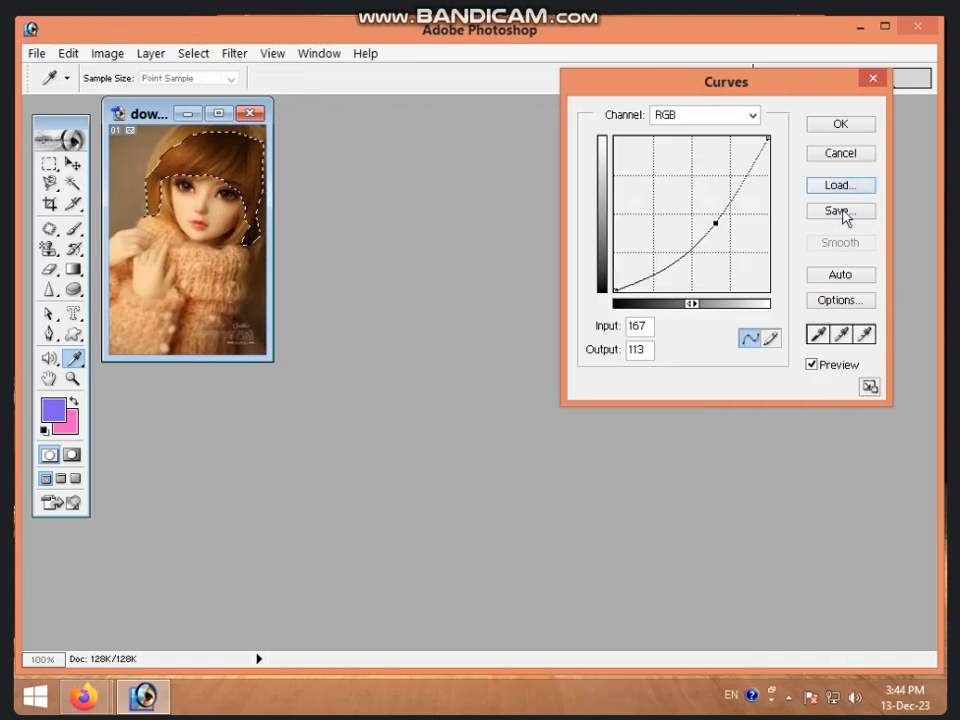
Set the auto colour correction Midtones target to pink F74EE6 and confirm the options.
{"action": "left_click", "coordinate": [841, 303]}
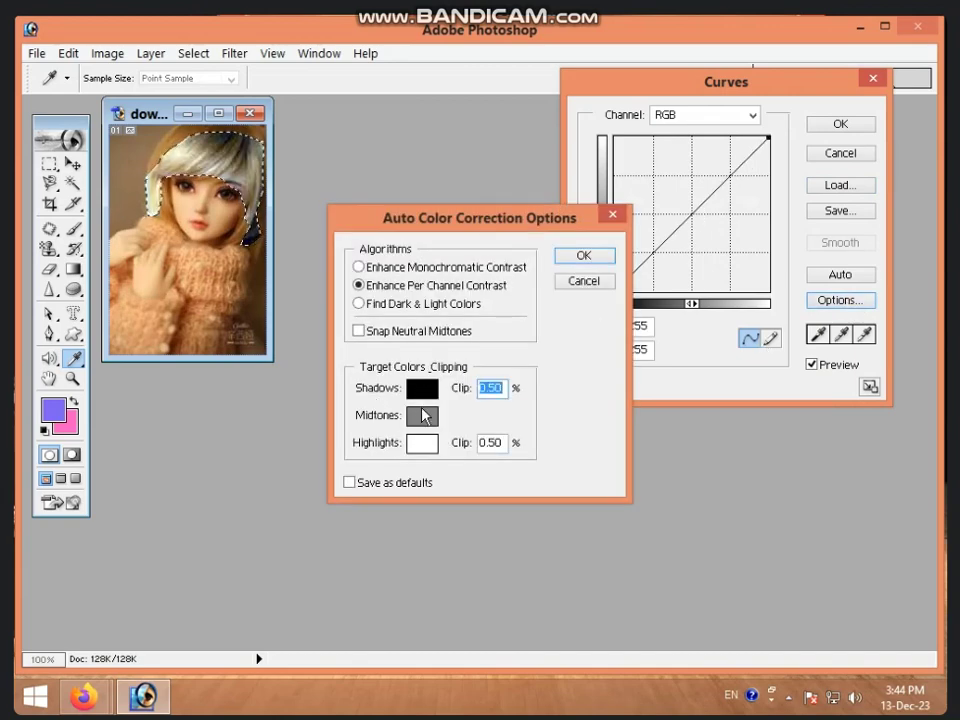
{"action": "left_click", "coordinate": [428, 425]}
{"action": "left_click", "coordinate": [317, 348]}
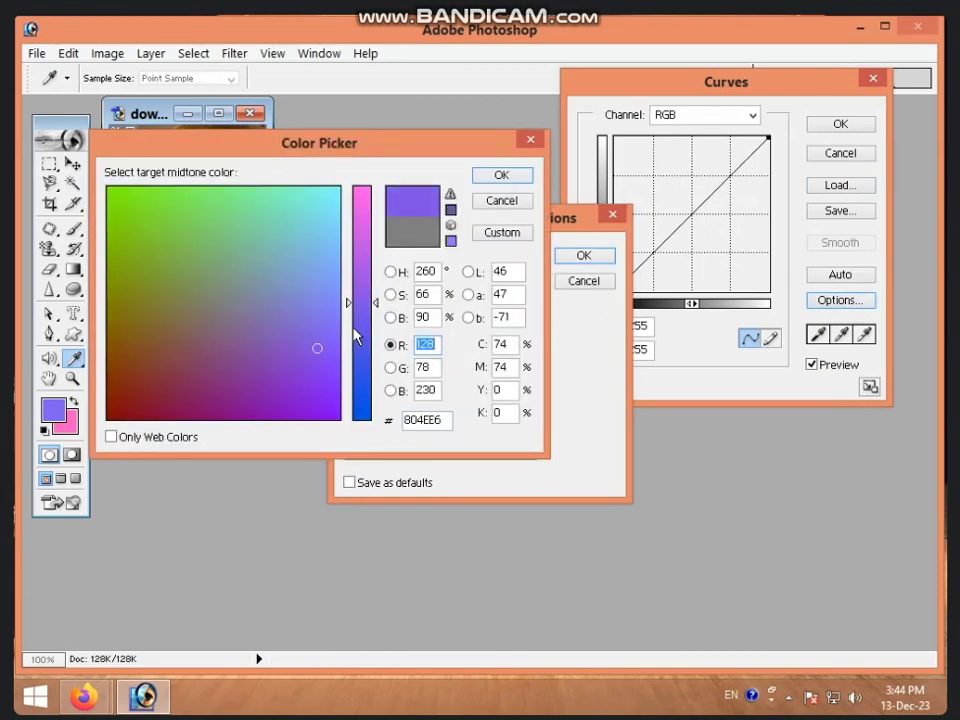
{"action": "left_click", "coordinate": [375, 196]}
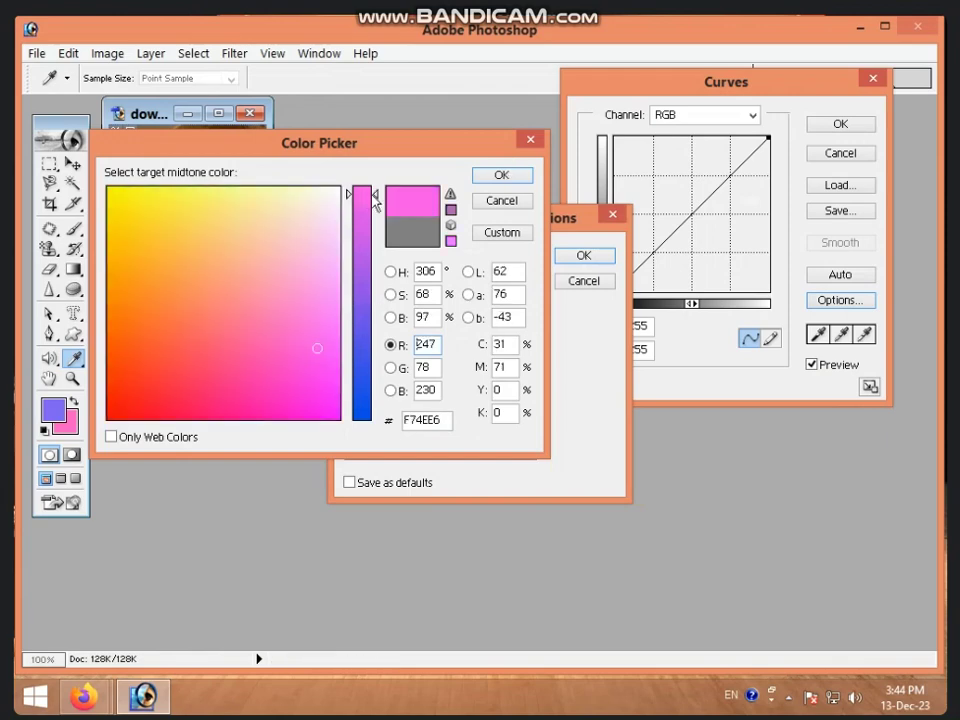
{"action": "left_click", "coordinate": [491, 181]}
{"action": "left_click", "coordinate": [422, 389]}
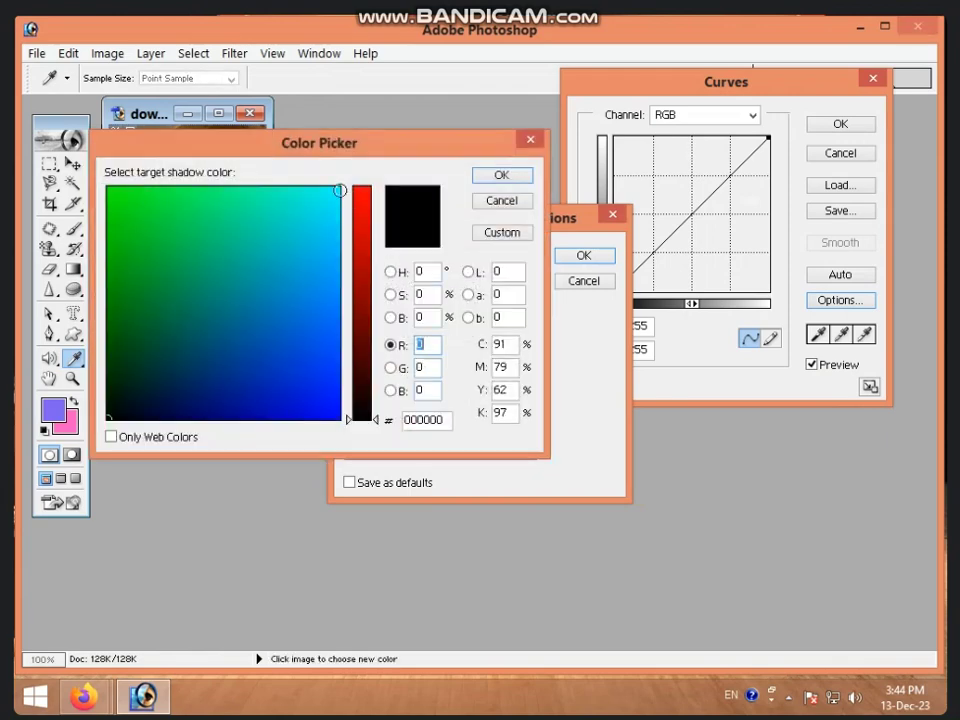
{"action": "left_click", "coordinate": [500, 174]}
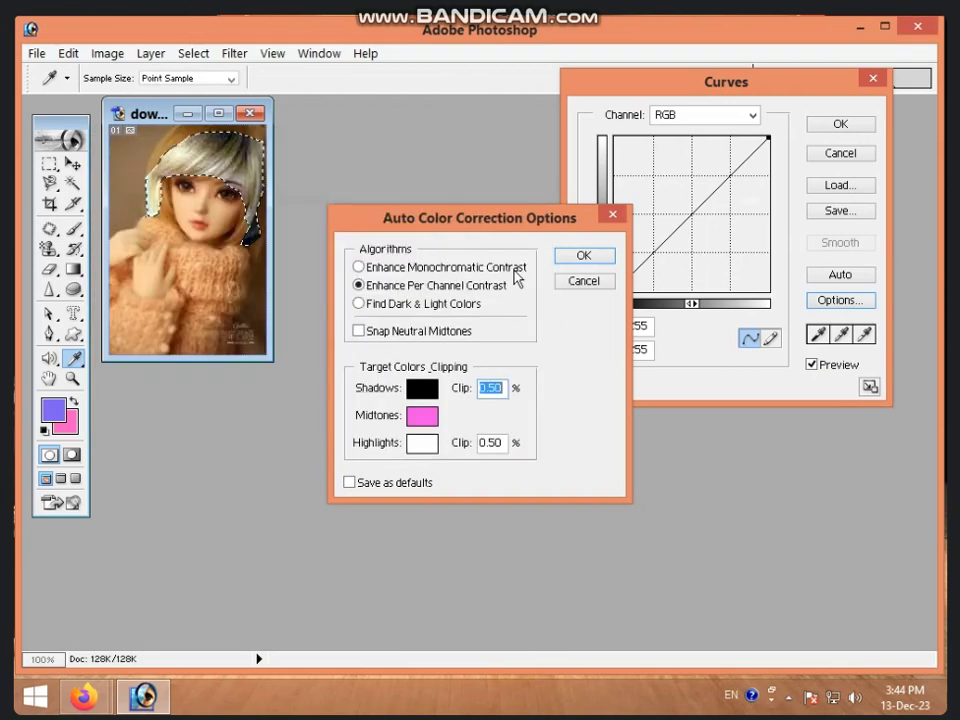
{"action": "left_click", "coordinate": [580, 257]}
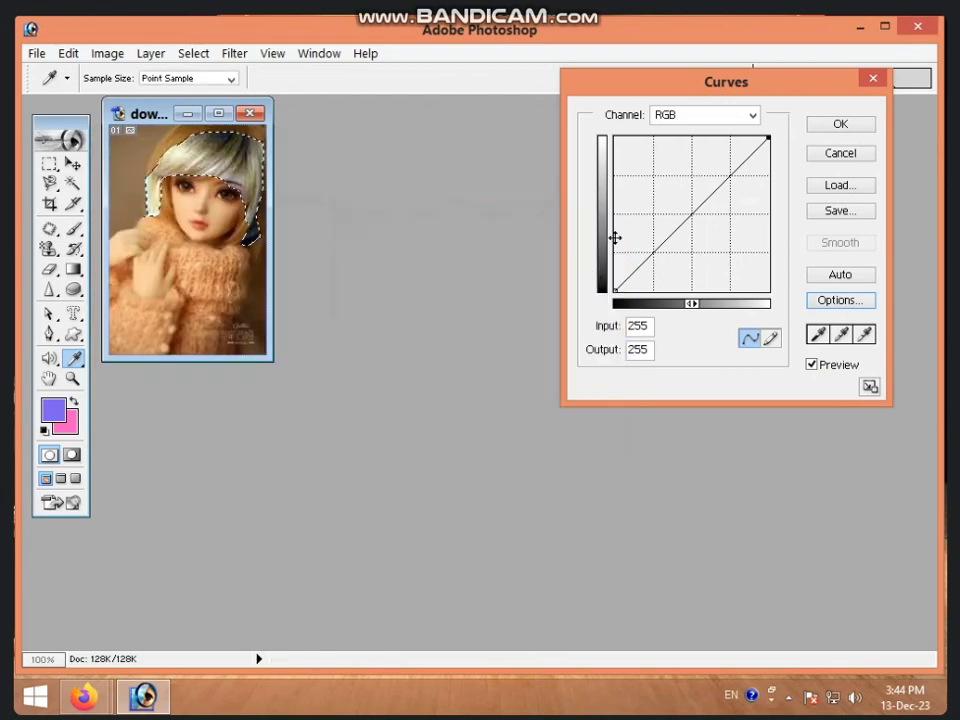
Trial darker and lighter curve shapes on the hair, then cancel the Curves adjustment.
{"action": "mouse_move", "coordinate": [696, 214]}
{"action": "left_mouse_down"}
{"action": "mouse_move", "coordinate": [711, 225]}
{"action": "mouse_move", "coordinate": [645, 198]}
{"action": "mouse_move", "coordinate": [707, 255]}
{"action": "left_mouse_up"}
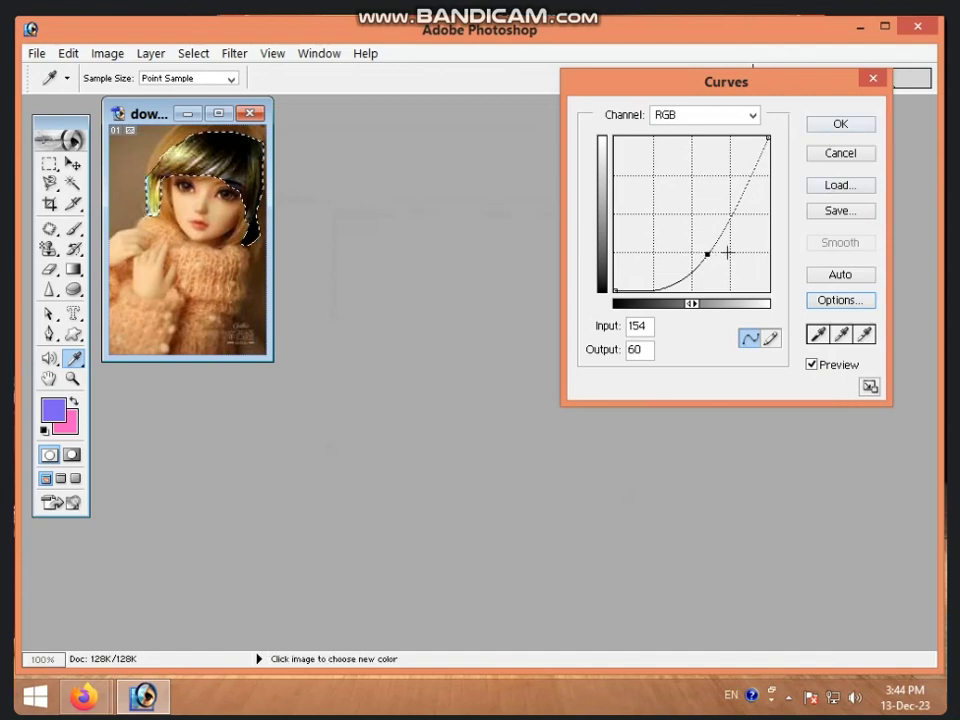
{"action": "mouse_move", "coordinate": [707, 253]}
{"action": "left_mouse_down"}
{"action": "mouse_move", "coordinate": [700, 248]}
{"action": "mouse_move", "coordinate": [716, 214]}
{"action": "mouse_move", "coordinate": [666, 201]}
{"action": "left_mouse_up"}
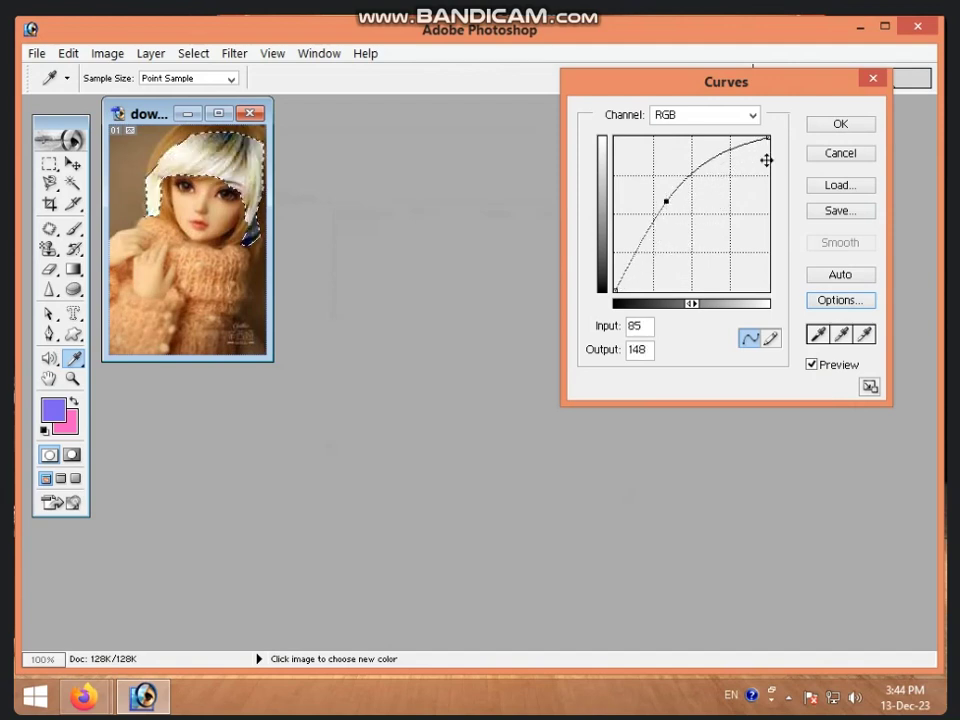
{"action": "left_click", "coordinate": [876, 78]}
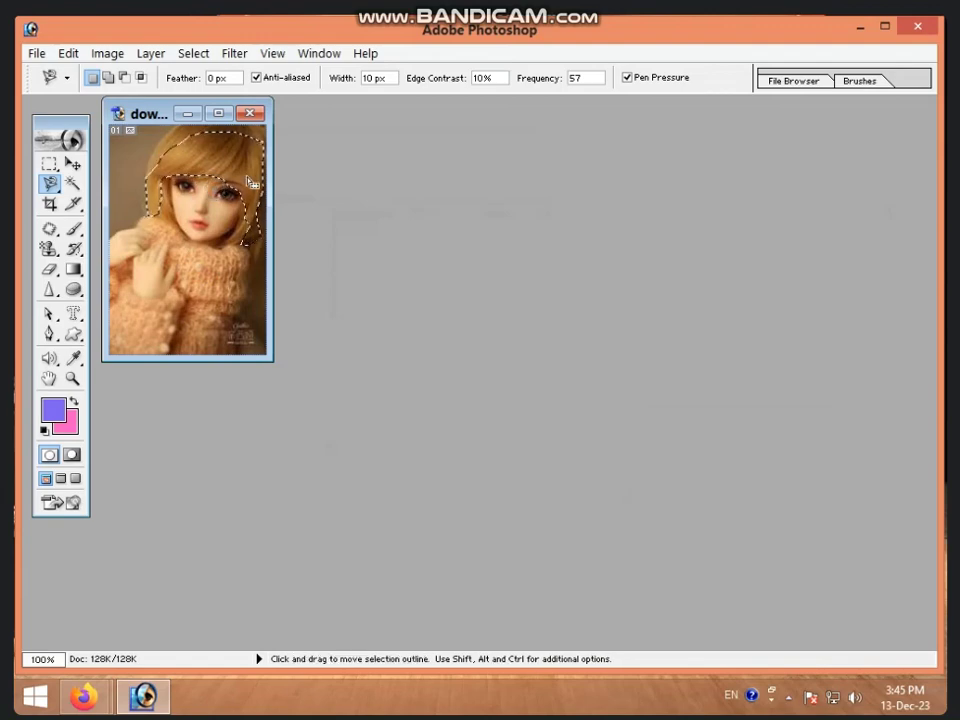
Close the doll picture unsaved and open the rose photo flower.jpg from WALLPAPER.
{"action": "left_click", "coordinate": [250, 114]}
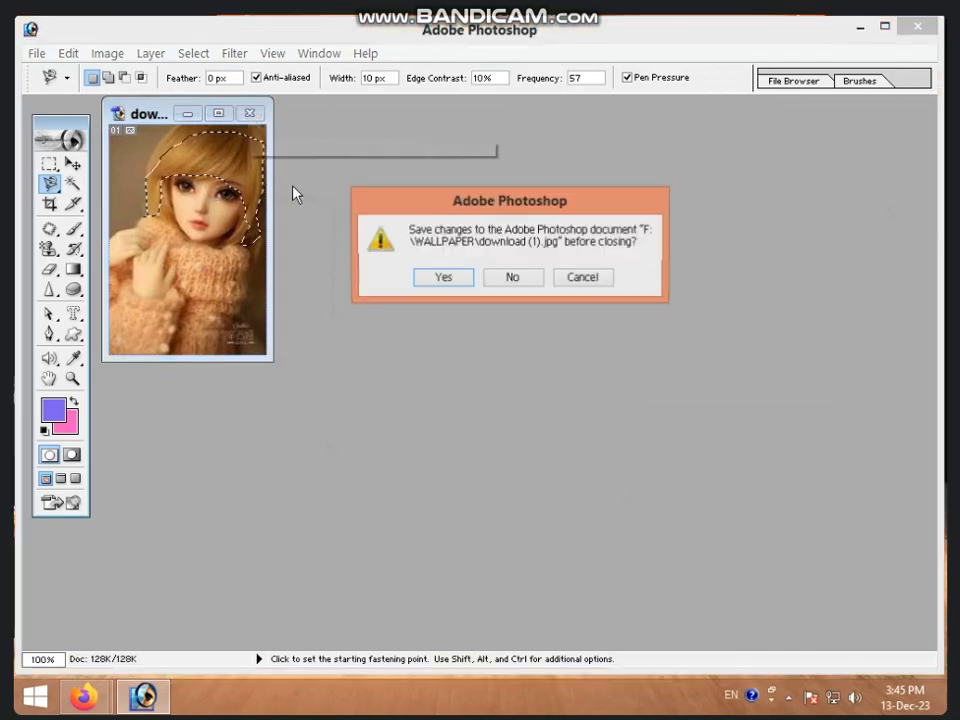
{"action": "left_click", "coordinate": [508, 278]}
{"action": "double_click", "coordinate": [467, 300]}
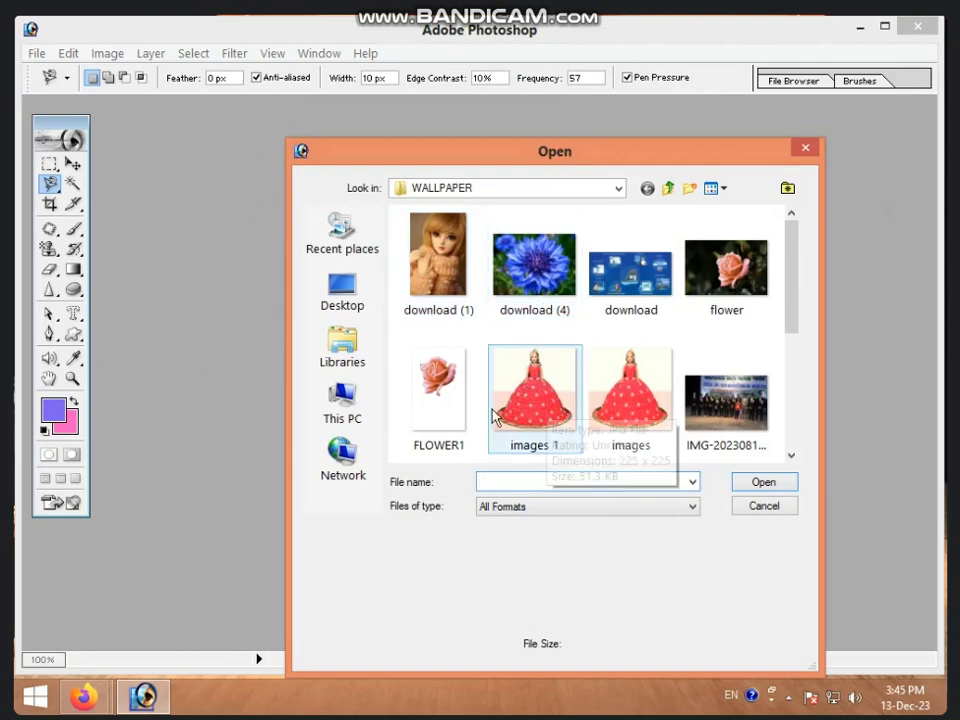
{"action": "left_click", "coordinate": [520, 395]}
{"action": "scroll", "coordinate": [528, 413], "scroll_direction": "down", "scroll_amount": 3}
{"action": "scroll", "coordinate": [528, 413], "scroll_direction": "up", "scroll_amount": 3}
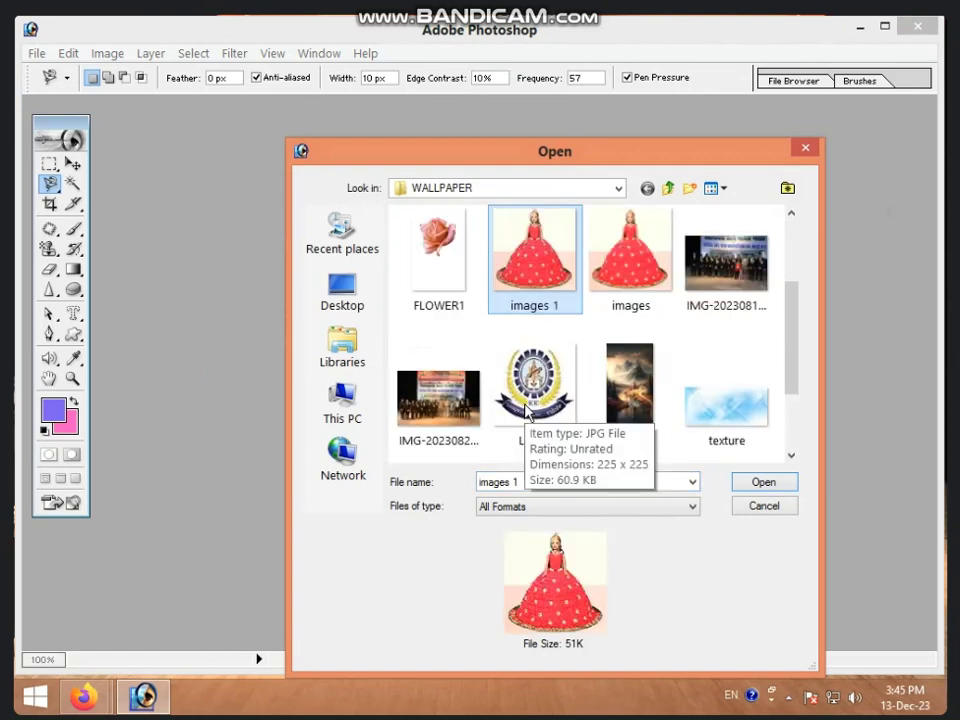
{"action": "scroll", "coordinate": [540, 425], "scroll_direction": "down", "scroll_amount": 3}
{"action": "scroll", "coordinate": [553, 447], "scroll_direction": "up", "scroll_amount": 3}
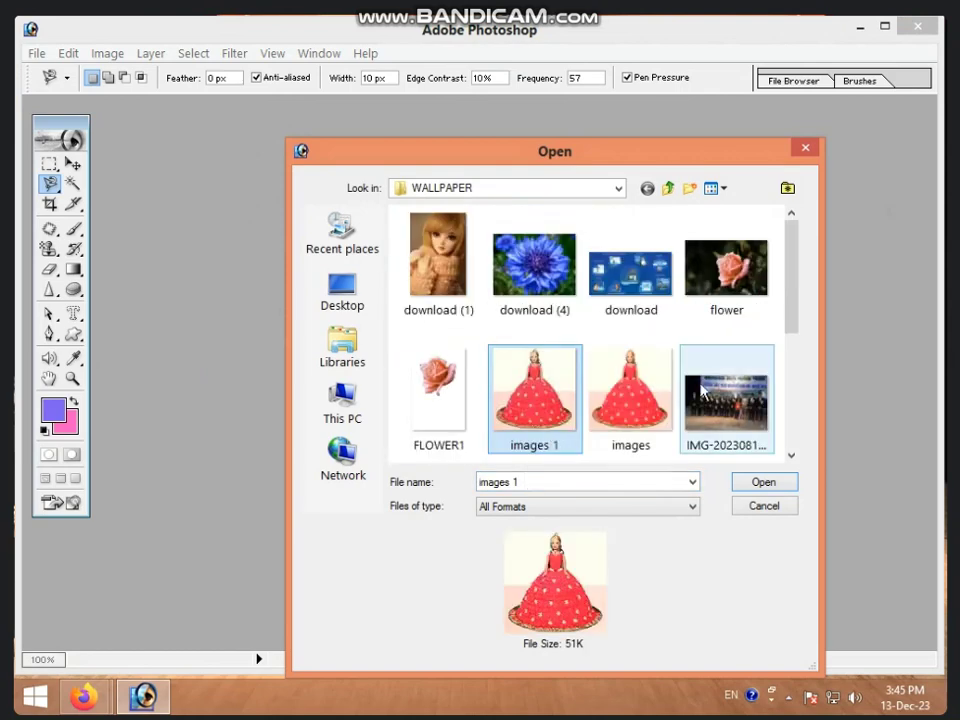
{"action": "left_click", "coordinate": [720, 290]}
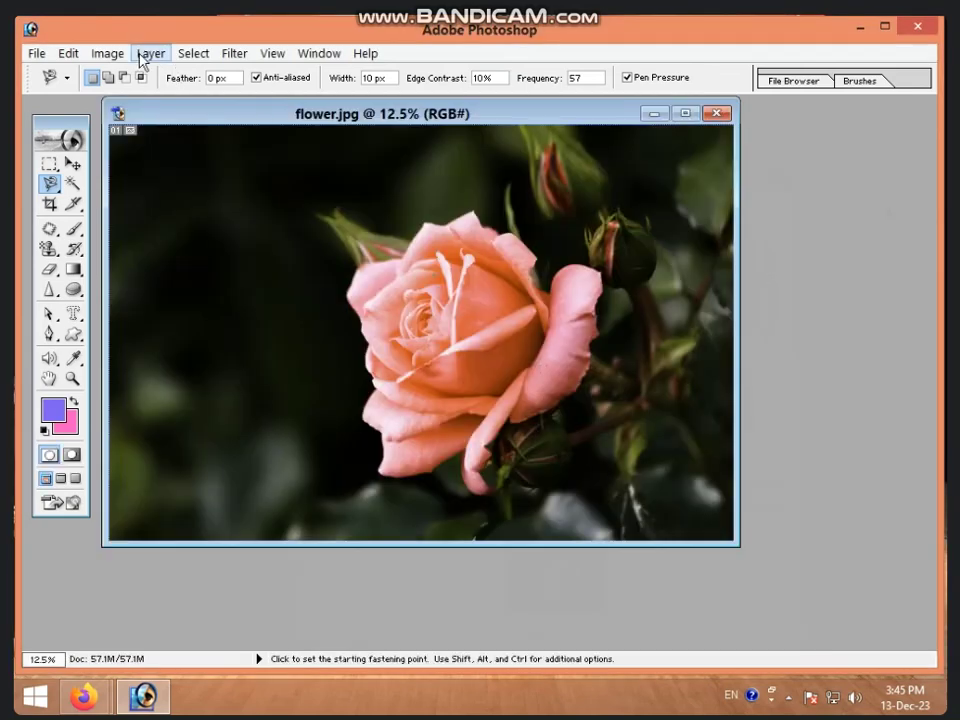
{"action": "left_click", "coordinate": [150, 54]}
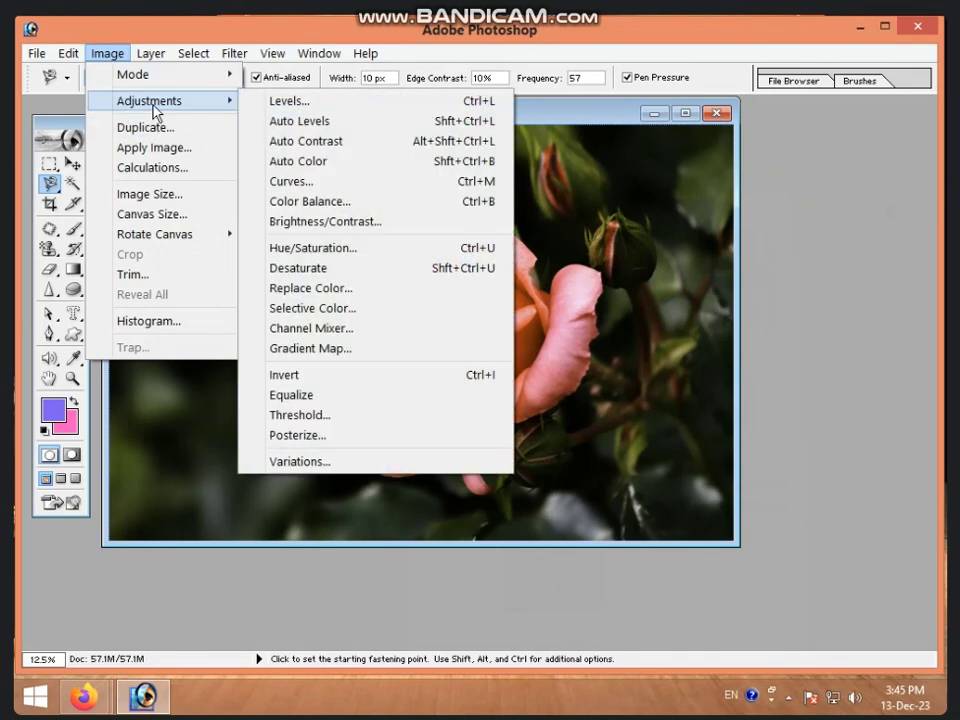
{"action": "mouse_move", "coordinate": [150, 101]}
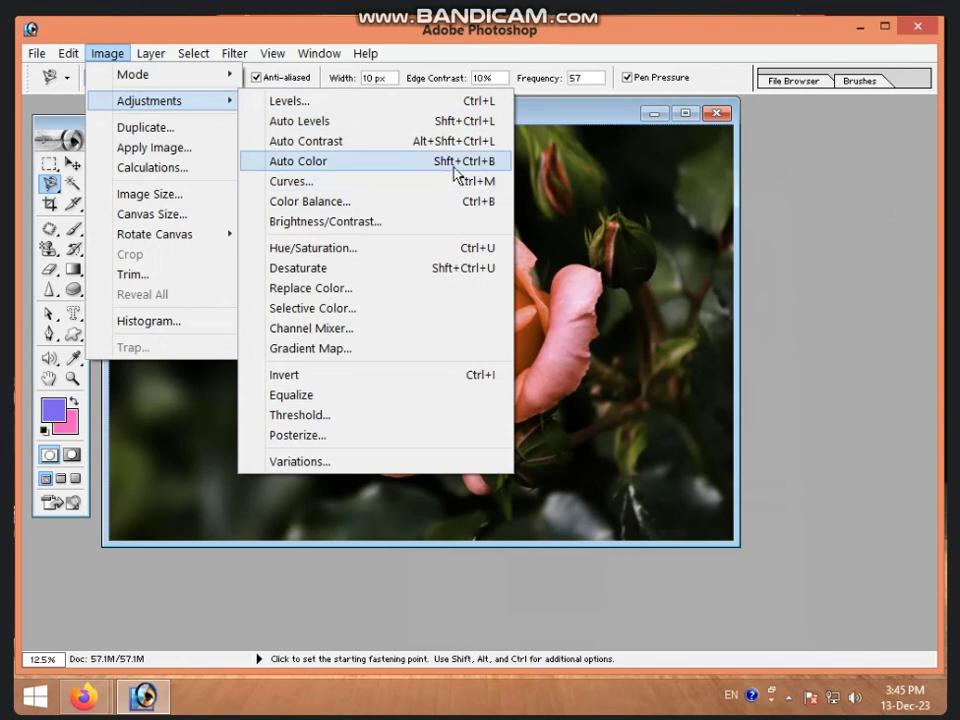
Apply Auto Color to shift the rose photo toward peach-orange, then return to the Image menu.
{"action": "left_click", "coordinate": [447, 164]}
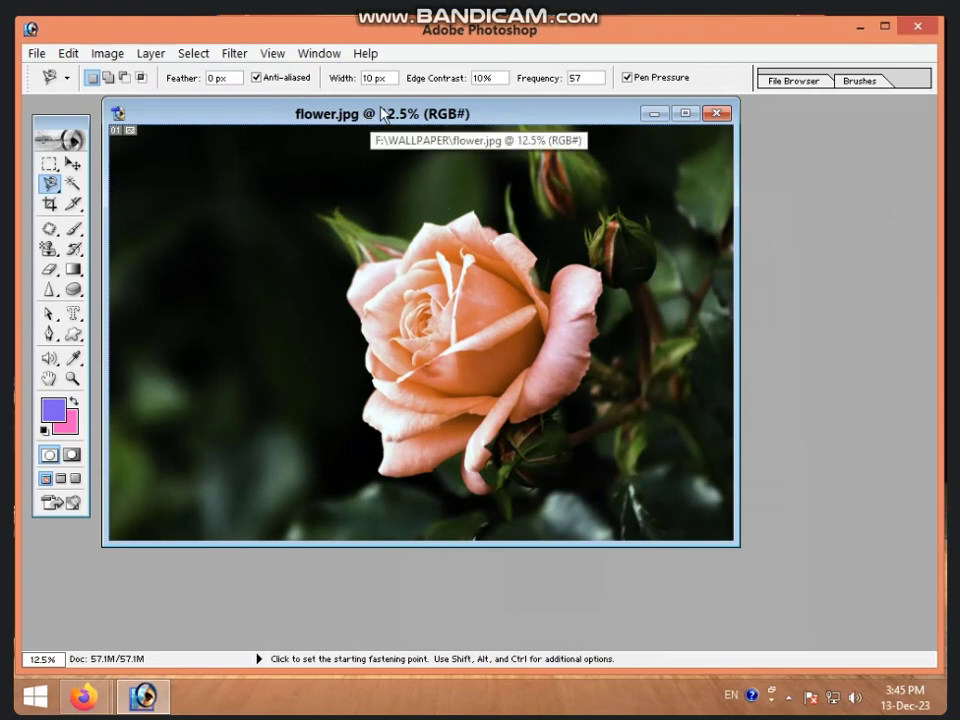
{"action": "left_click", "coordinate": [107, 53]}
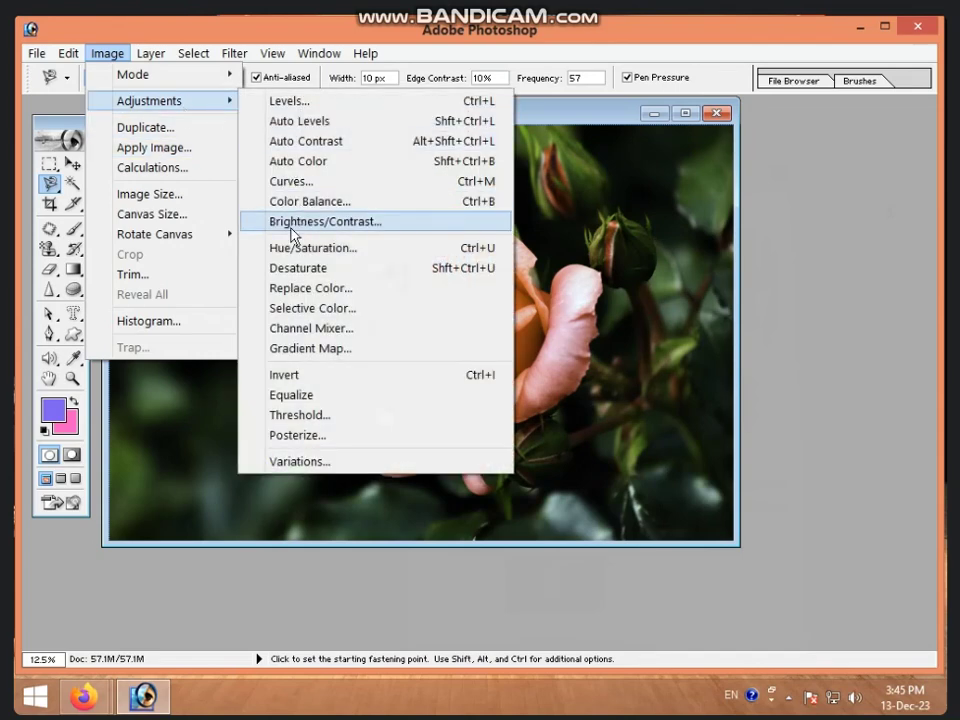
{"action": "left_click", "coordinate": [331, 228]}
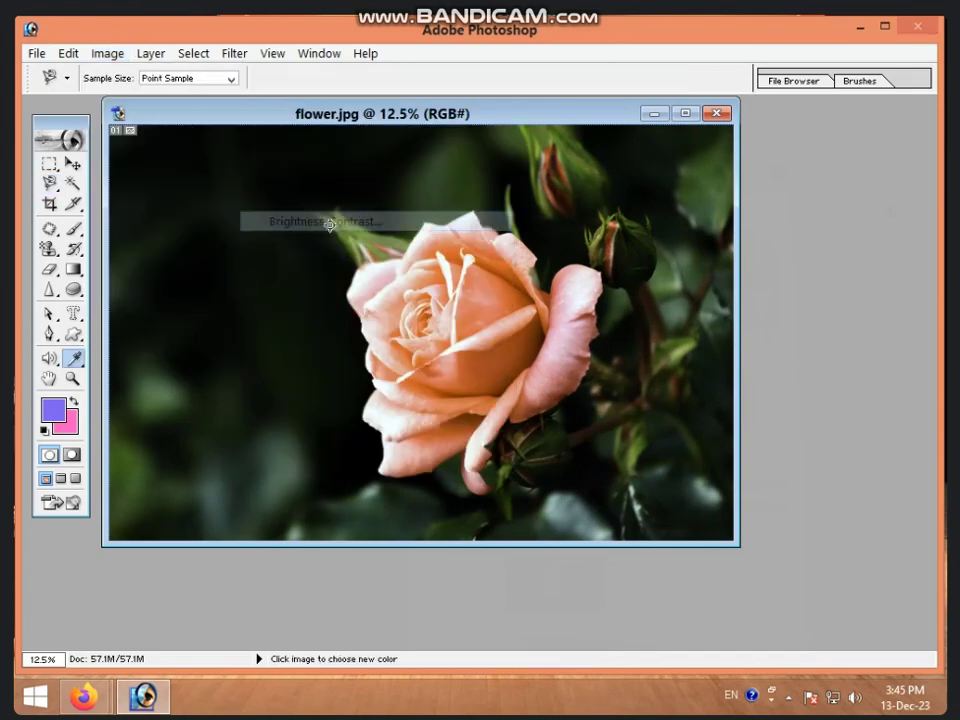
{"action": "left_click_drag", "start_coordinate": [472, 305], "coordinate": [300, 305]}
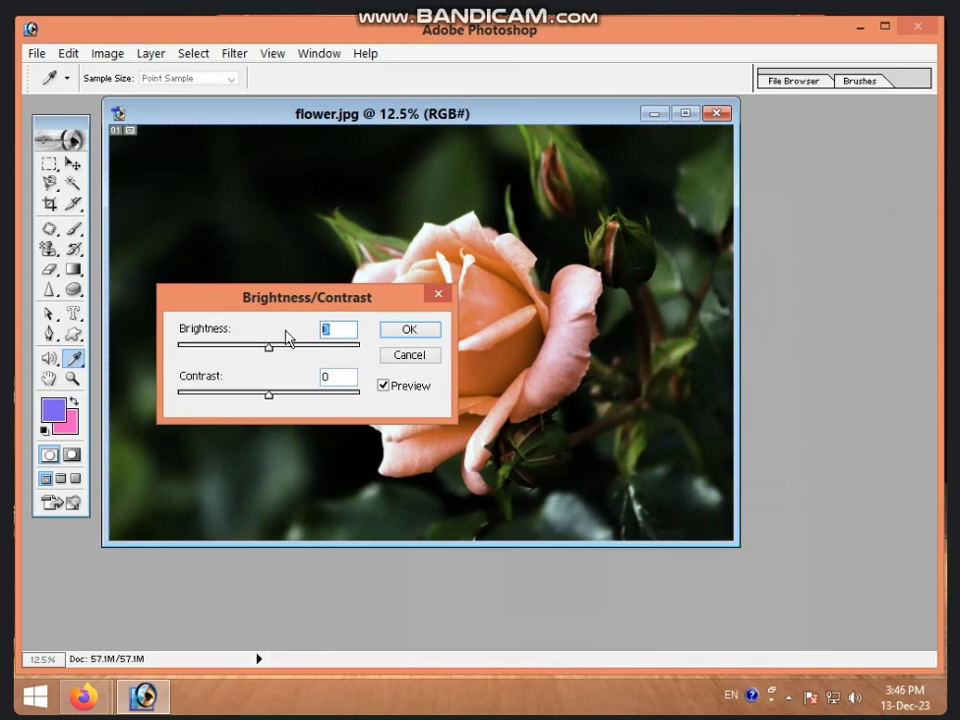
{"action": "left_click_drag", "start_coordinate": [268, 347], "coordinate": [278, 347]}
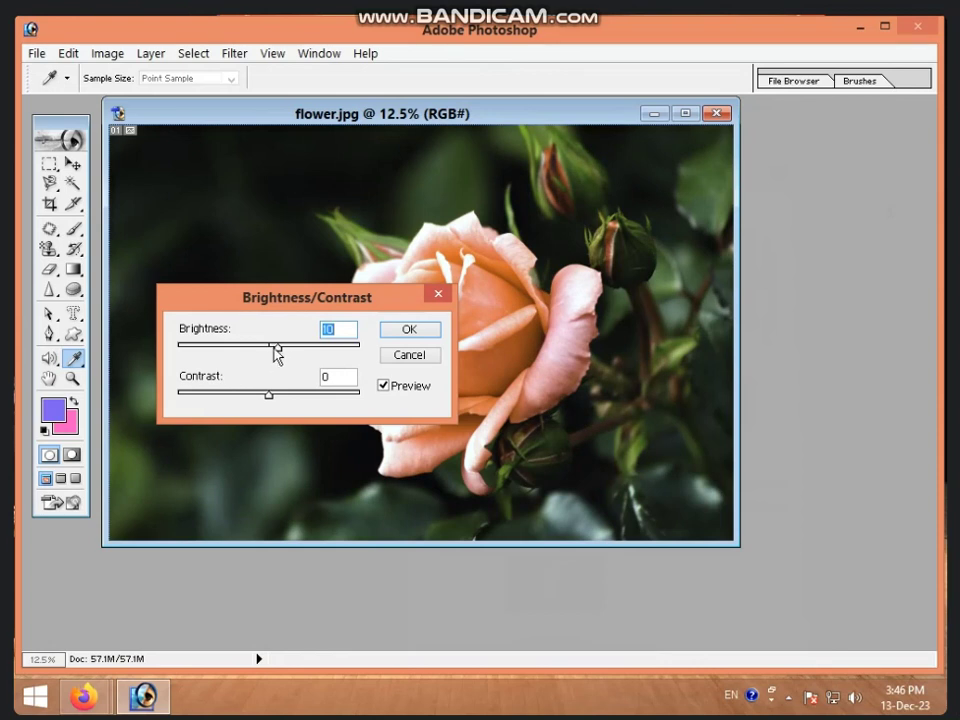
{"action": "left_click_drag", "start_coordinate": [278, 347], "coordinate": [257, 348]}
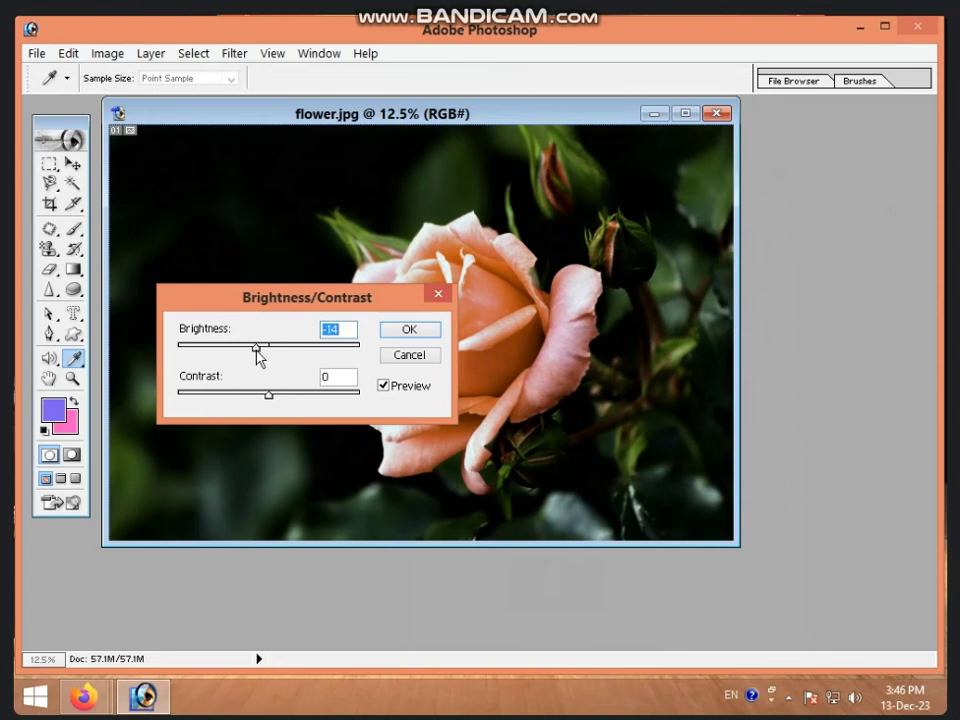
{"action": "mouse_move", "coordinate": [256, 351]}
{"action": "left_mouse_down"}
{"action": "mouse_move", "coordinate": [246, 352]}
{"action": "mouse_move", "coordinate": [332, 362]}
{"action": "mouse_move", "coordinate": [289, 352]}
{"action": "left_mouse_up"}
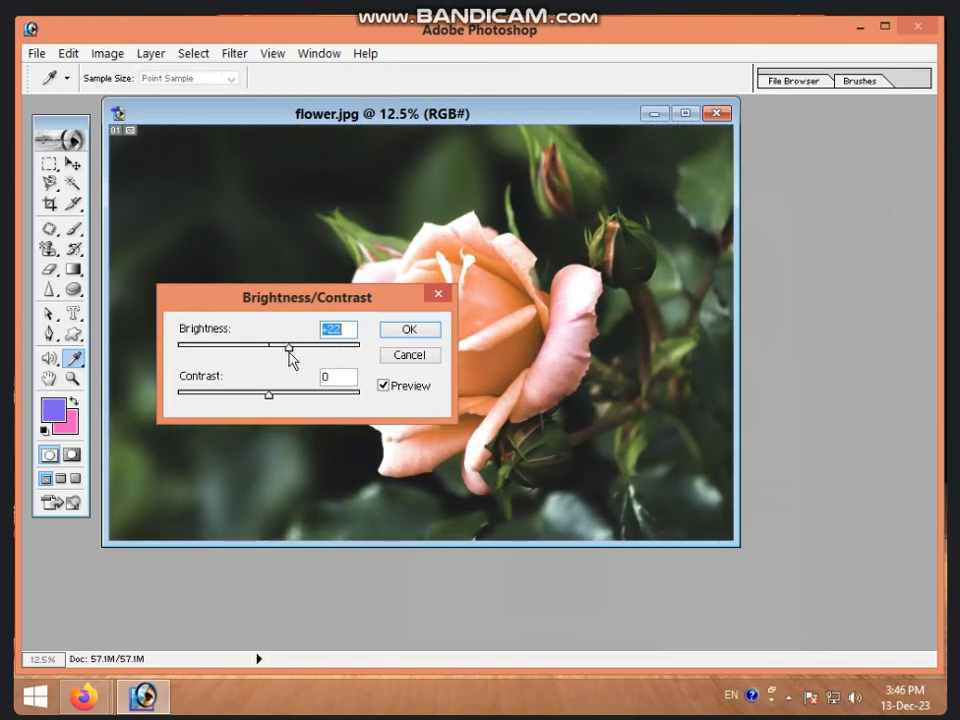
{"action": "mouse_move", "coordinate": [267, 398]}
{"action": "left_mouse_down"}
{"action": "mouse_move", "coordinate": [251, 400]}
{"action": "mouse_move", "coordinate": [324, 401]}
{"action": "mouse_move", "coordinate": [236, 400]}
{"action": "left_mouse_up"}
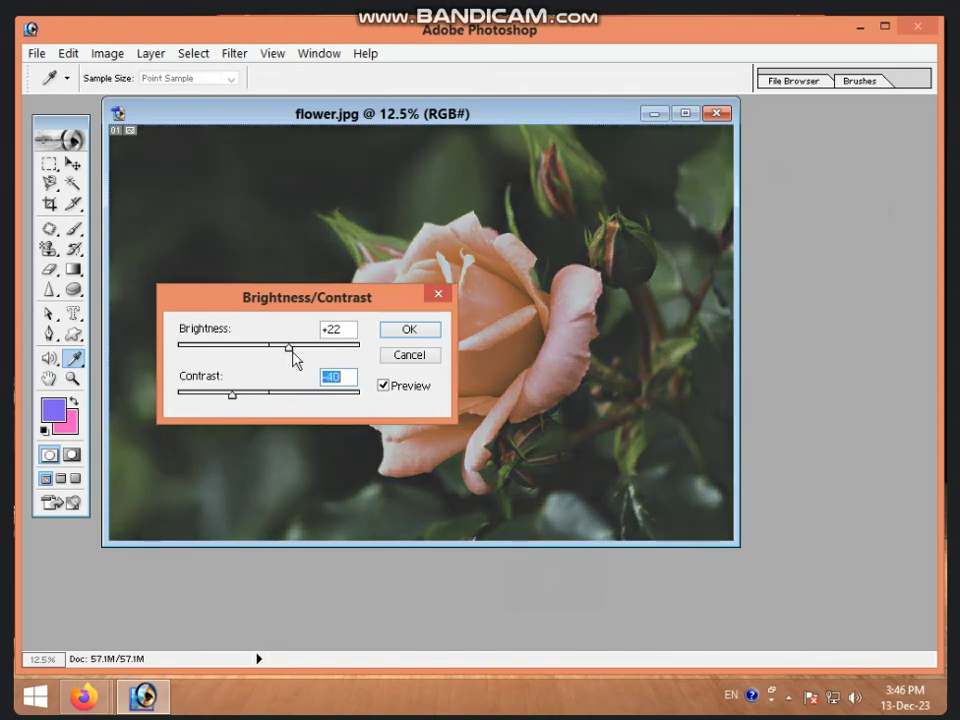
{"action": "mouse_move", "coordinate": [288, 348]}
{"action": "left_mouse_down"}
{"action": "mouse_move", "coordinate": [335, 348]}
{"action": "mouse_move", "coordinate": [276, 358]}
{"action": "left_mouse_up"}
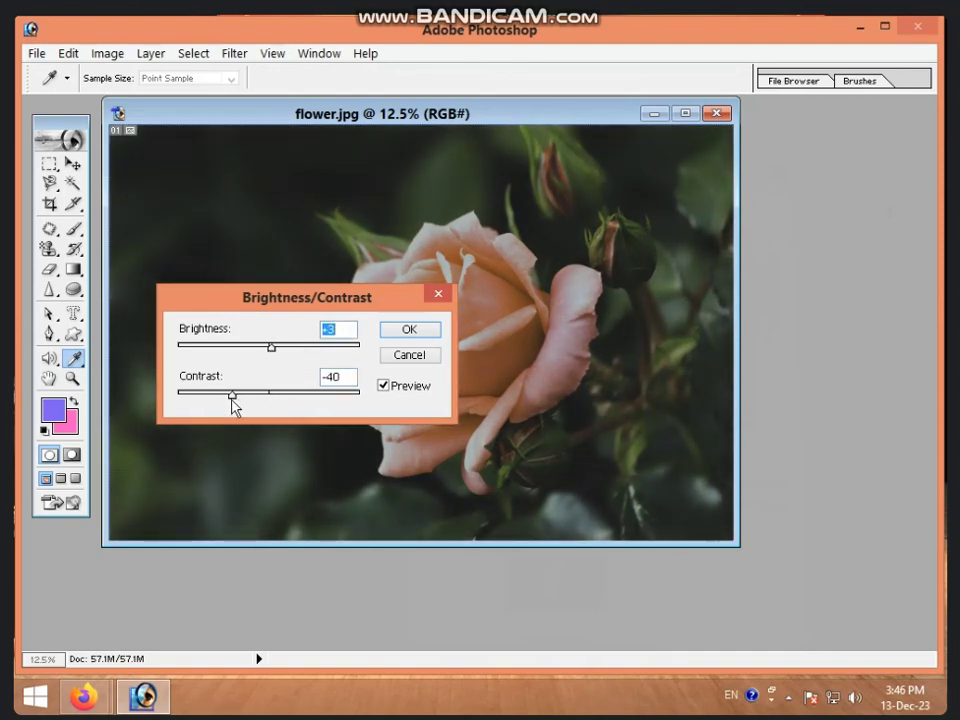
{"action": "left_click_drag", "start_coordinate": [233, 396], "coordinate": [298, 397]}
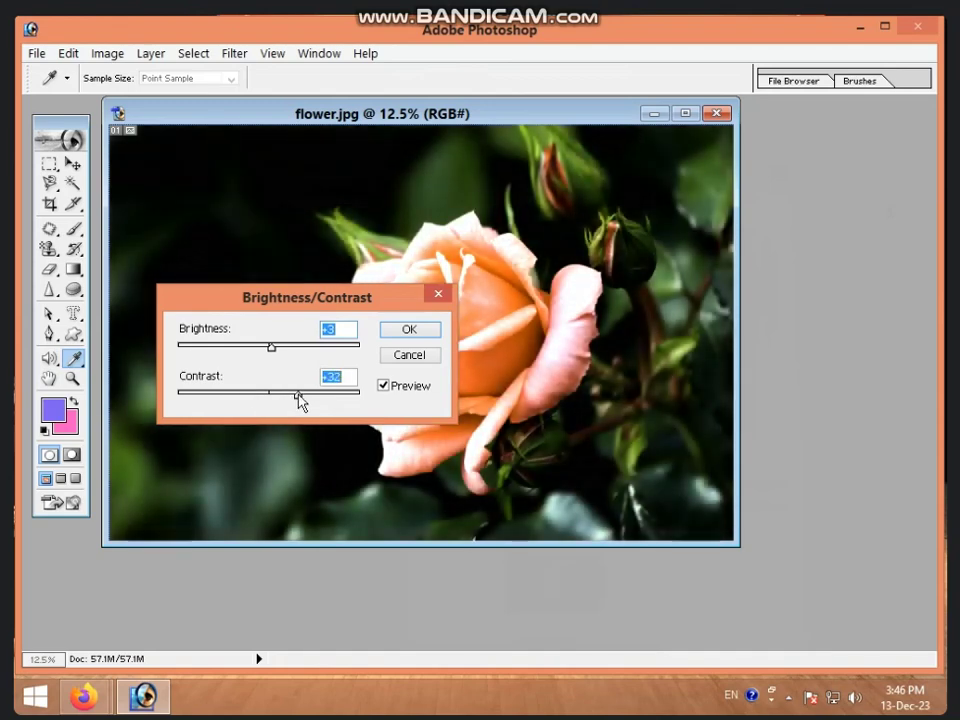
{"action": "mouse_move", "coordinate": [285, 300]}
{"action": "left_mouse_down"}
{"action": "mouse_move", "coordinate": [178, 485]}
{"action": "mouse_move", "coordinate": [157, 484]}
{"action": "mouse_move", "coordinate": [158, 470]}
{"action": "left_mouse_up"}
{"action": "left_click_drag", "start_coordinate": [144, 517], "coordinate": [176, 521]}
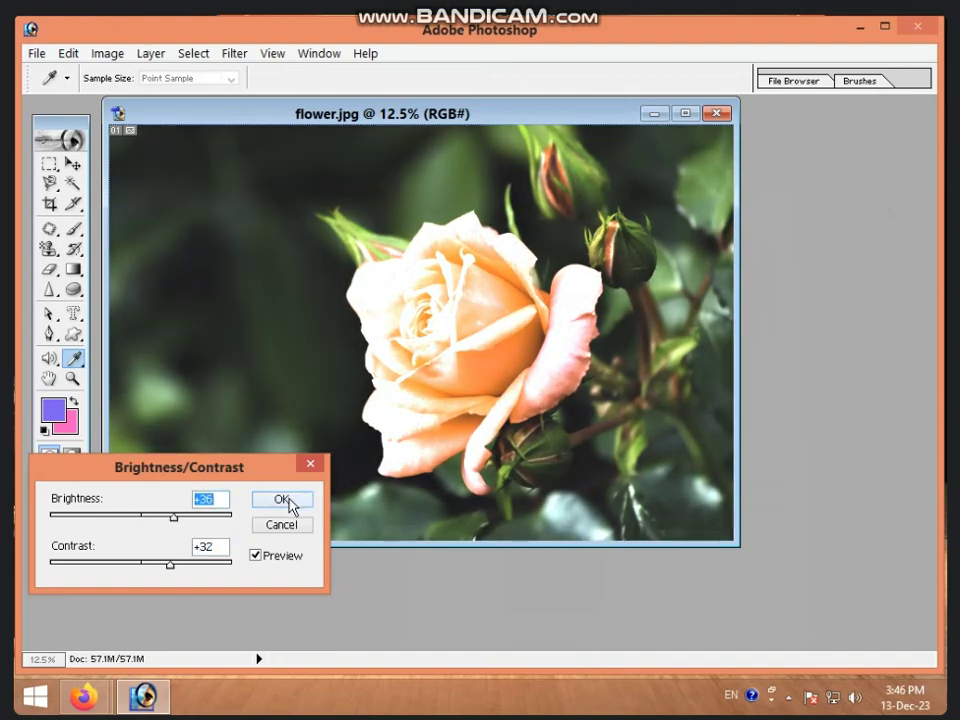
Cancel Brightness/Contrast and draw an elliptical selection around the rose, nudged up-left into place.
{"action": "left_click", "coordinate": [280, 527]}
{"action": "key", "text": "l"}
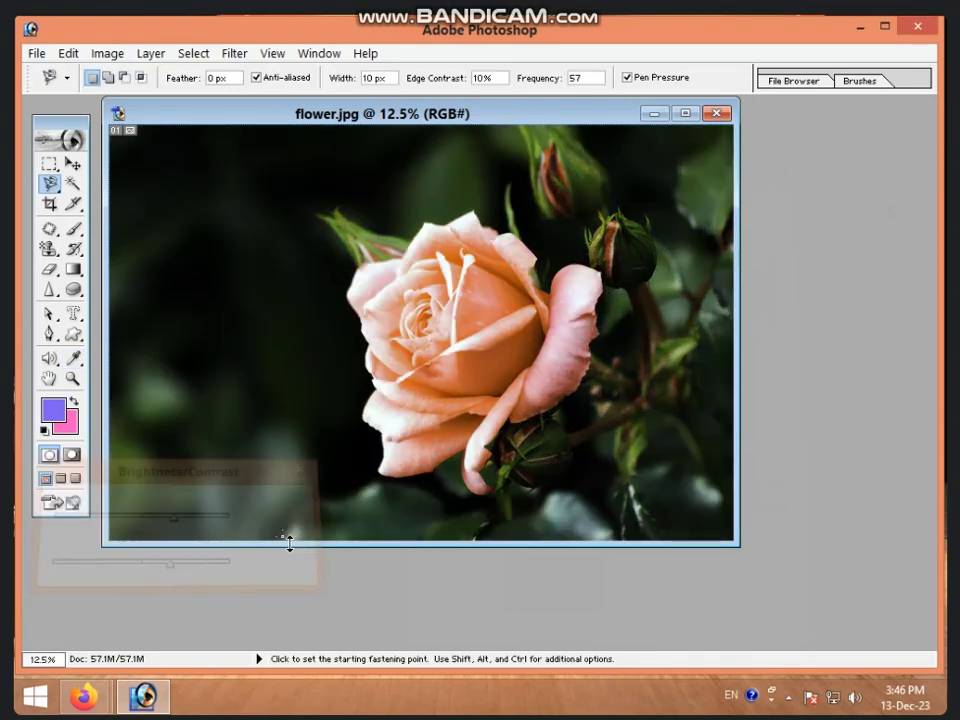
{"action": "left_click", "coordinate": [48, 163]}
{"action": "left_click_drag", "start_coordinate": [48, 163], "coordinate": [98, 183]}
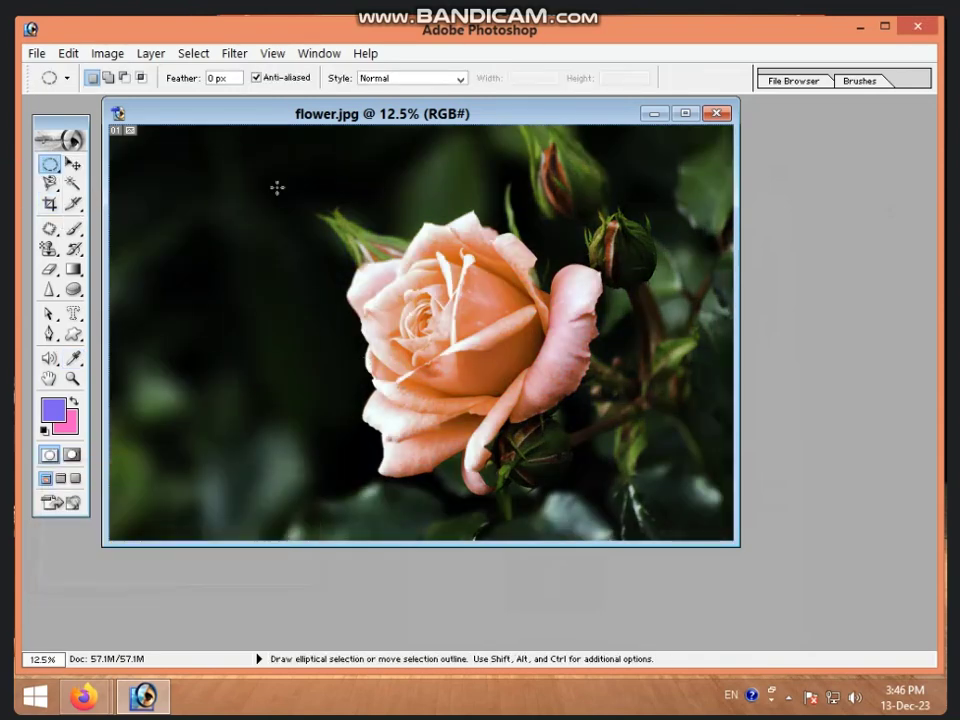
{"action": "mouse_move", "coordinate": [332, 229]}
{"action": "left_mouse_down"}
{"action": "mouse_move", "coordinate": [419, 436]}
{"action": "mouse_move", "coordinate": [666, 495]}
{"action": "left_mouse_up"}
{"action": "left_click_drag", "start_coordinate": [605, 415], "coordinate": [580, 393]}
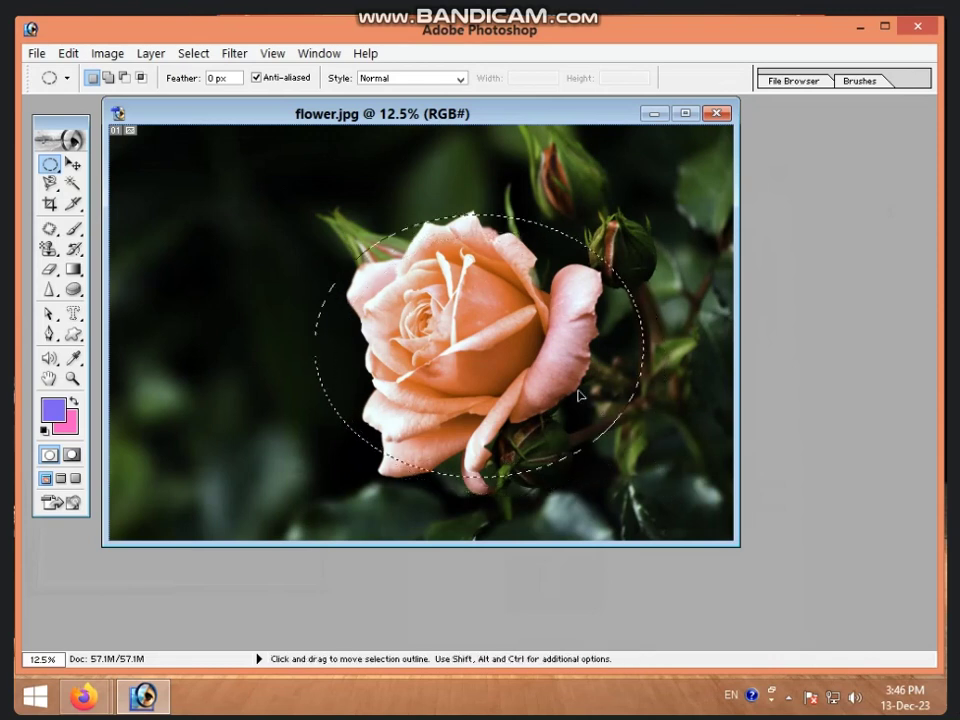
{"action": "left_click", "coordinate": [107, 55]}
{"action": "mouse_move", "coordinate": [150, 101]}
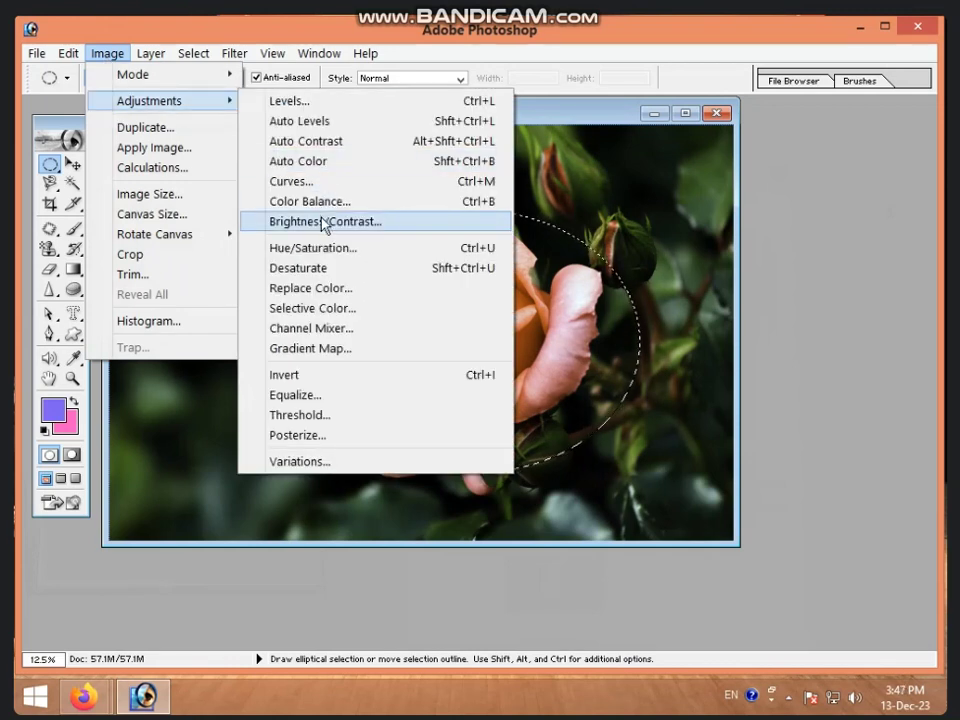
{"action": "left_click", "coordinate": [322, 222]}
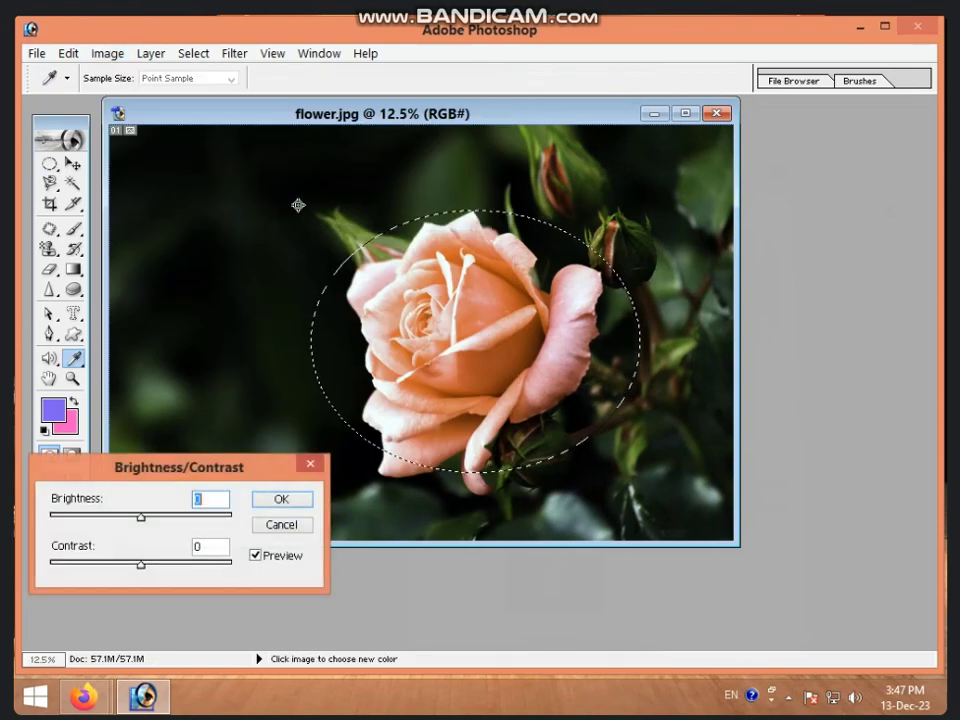
{"action": "left_click_drag", "start_coordinate": [142, 516], "coordinate": [263, 520]}
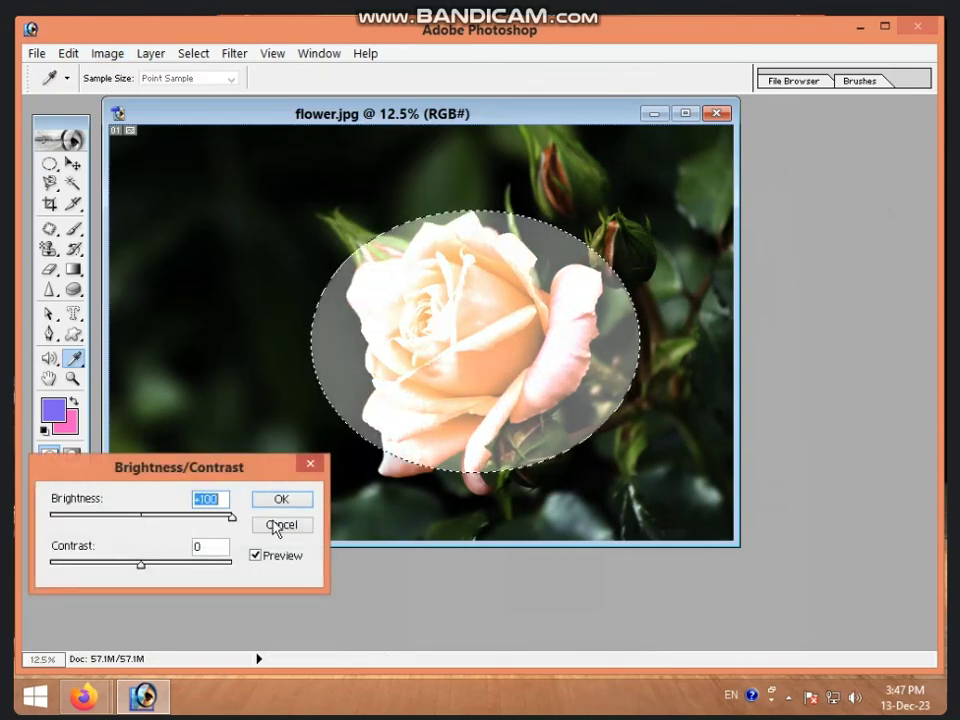
{"action": "left_click_drag", "start_coordinate": [232, 516], "coordinate": [150, 518]}
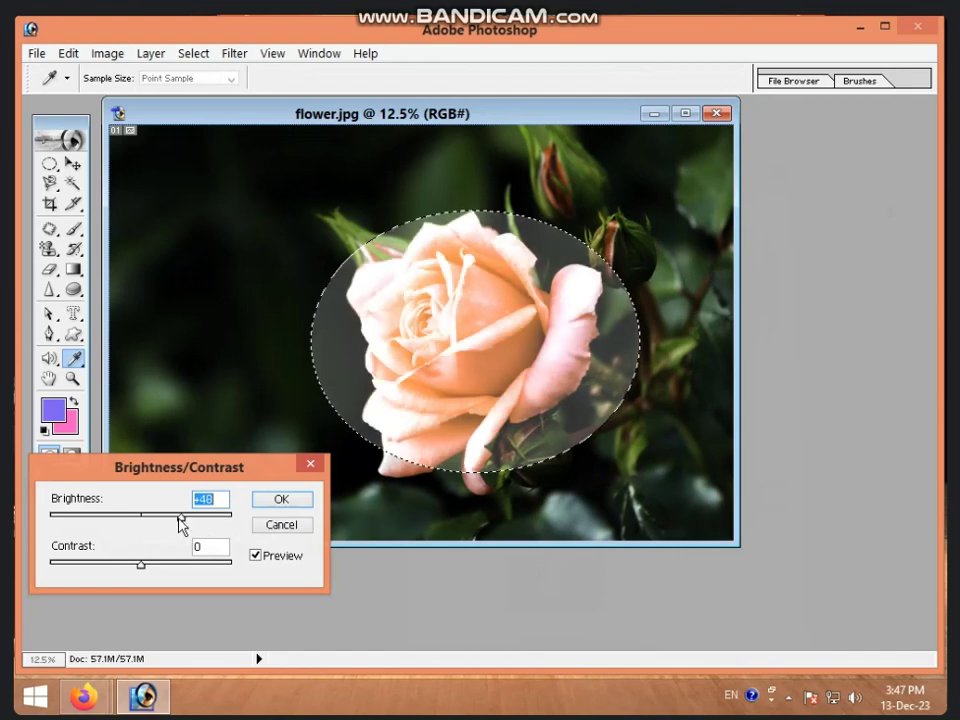
{"action": "left_click_drag", "start_coordinate": [141, 565], "coordinate": [204, 566]}
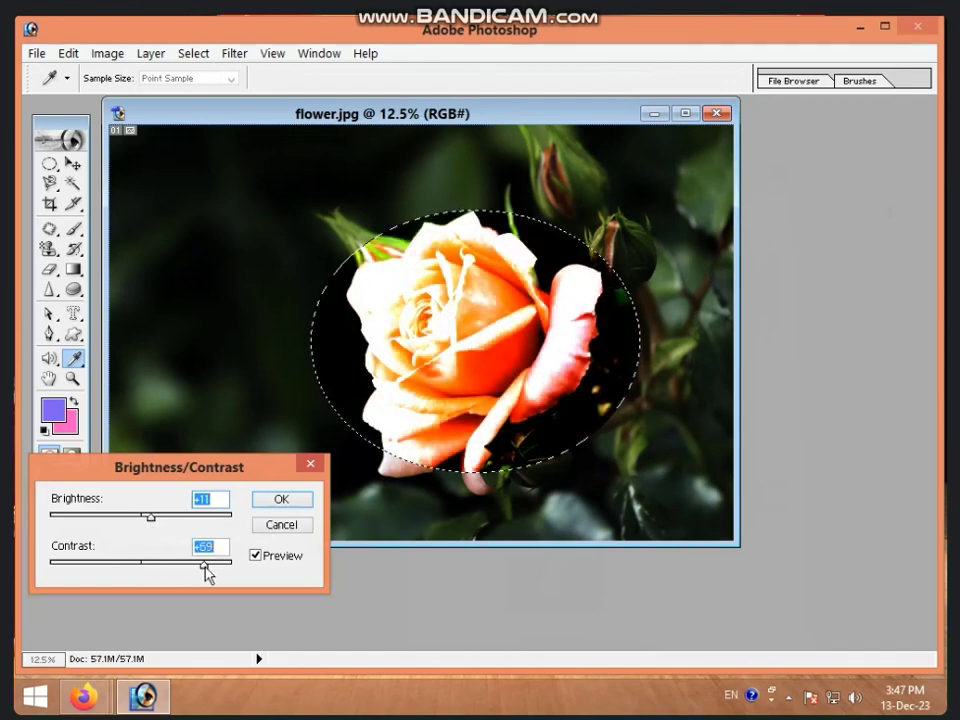
{"action": "left_click", "coordinate": [293, 528]}
Deselect the oval and start a Magnetic Lasso outline at the photo's top-left corner.
{"action": "left_click", "coordinate": [60, 165]}
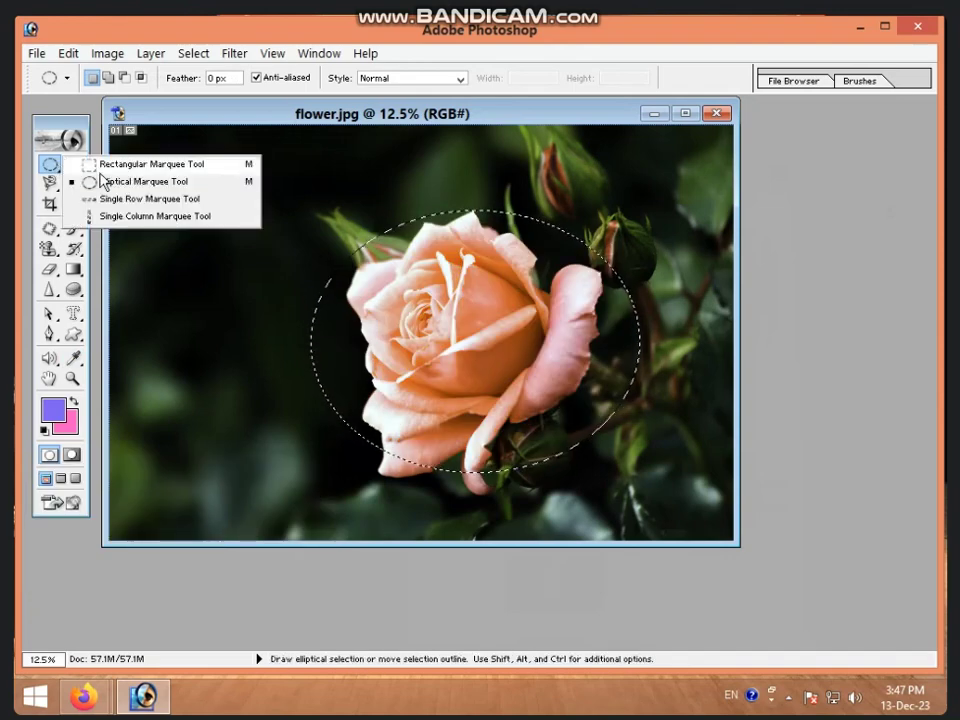
{"action": "left_click", "coordinate": [143, 254]}
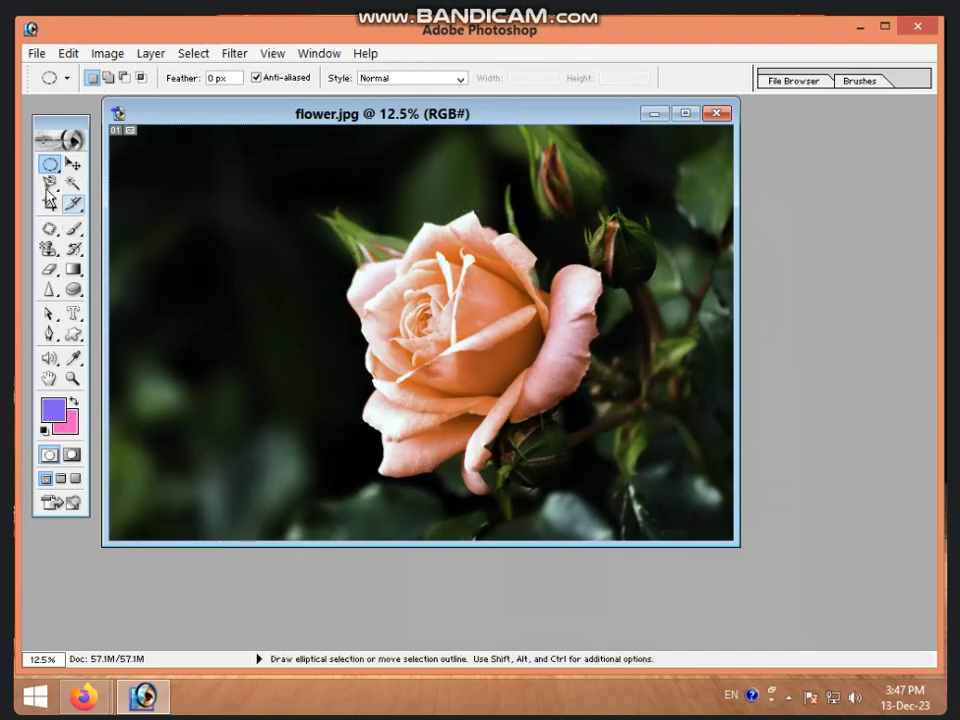
{"action": "left_click", "coordinate": [50, 184]}
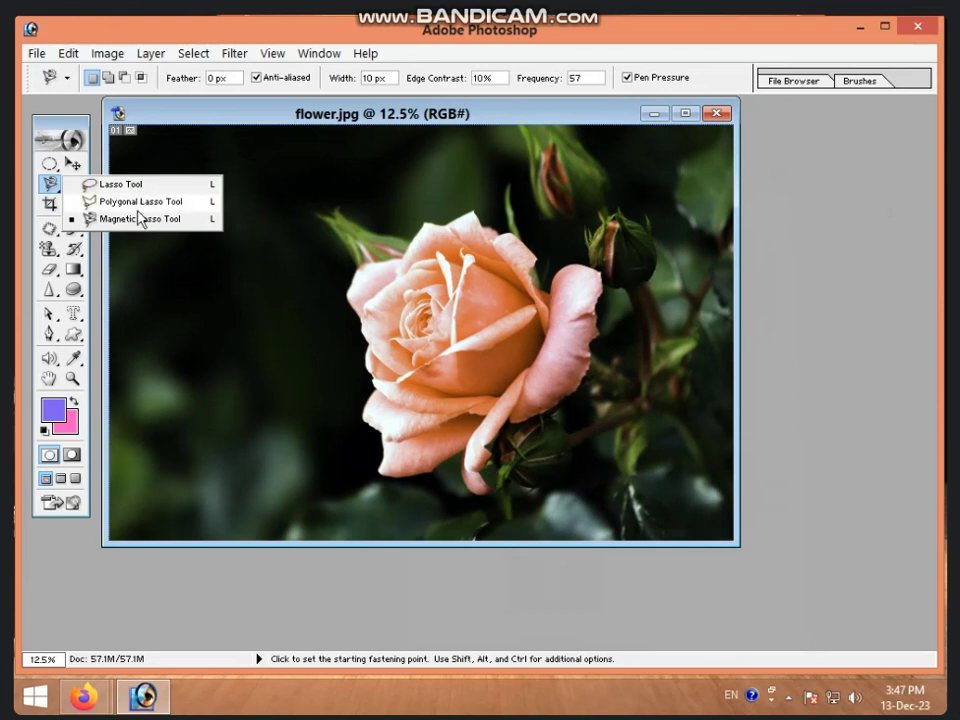
{"action": "left_click", "coordinate": [160, 142]}
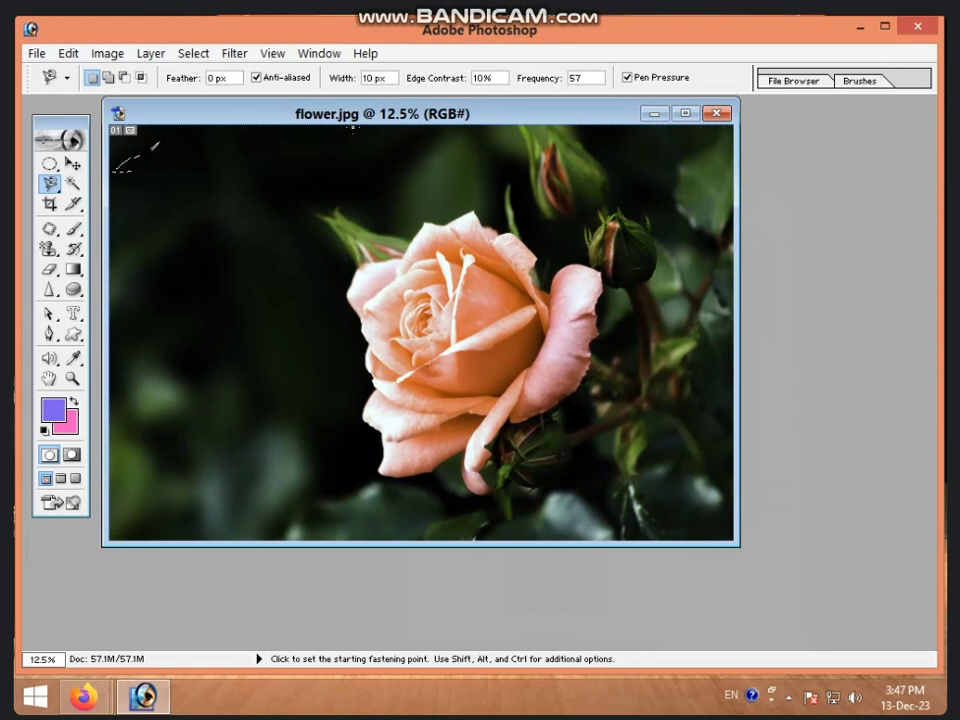
Duplicate the rose photo as 'flower copy', move its window aside, and reactivate flower.jpg.
{"action": "left_click", "coordinate": [108, 54]}
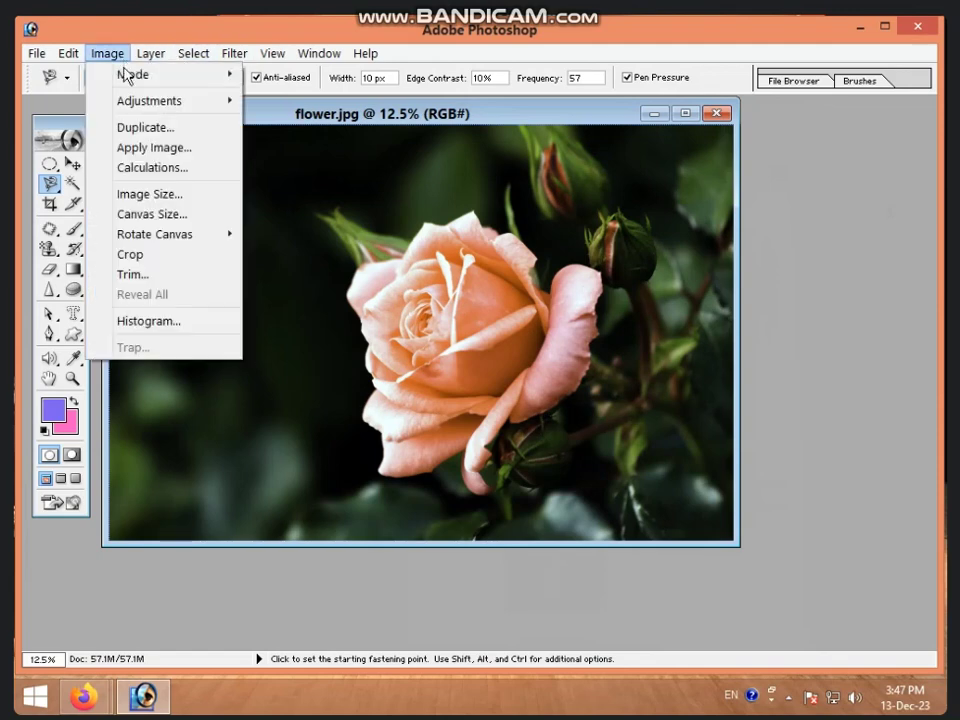
{"action": "left_click", "coordinate": [143, 128]}
{"action": "left_click", "coordinate": [640, 343]}
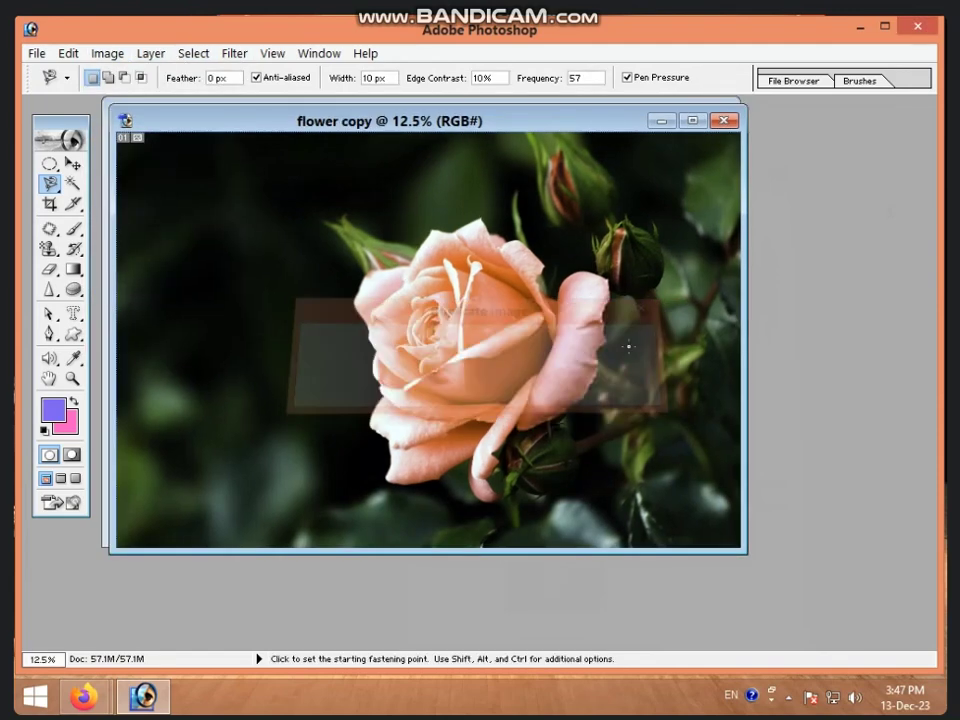
{"action": "mouse_move", "coordinate": [410, 121]}
{"action": "left_mouse_down"}
{"action": "mouse_move", "coordinate": [311, 236]}
{"action": "mouse_move", "coordinate": [414, 231]}
{"action": "mouse_move", "coordinate": [455, 250]}
{"action": "left_mouse_up"}
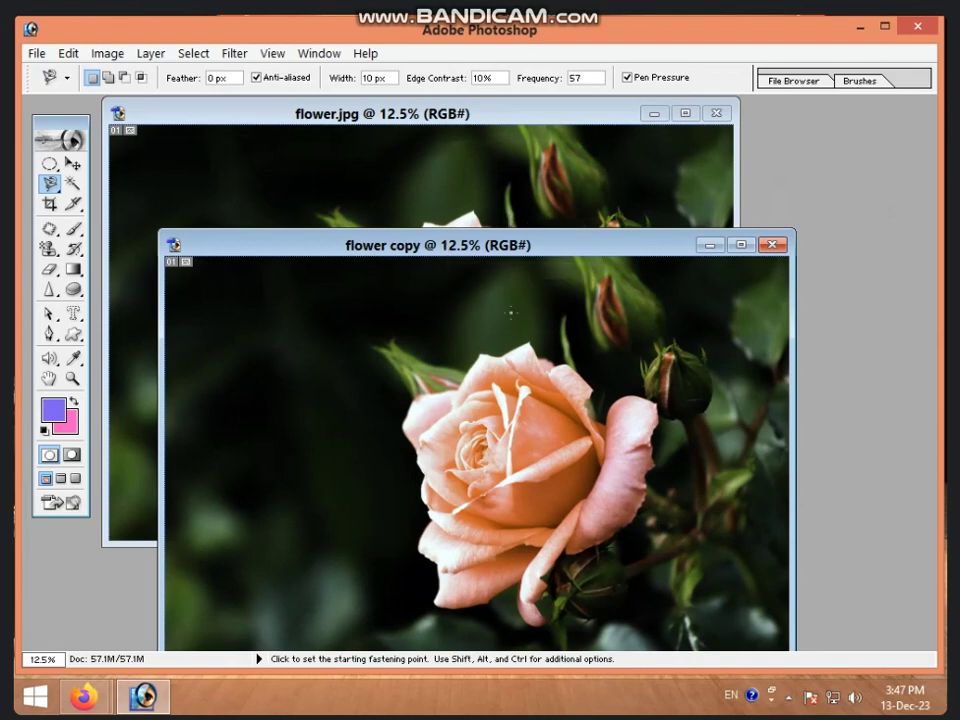
{"action": "left_click_drag", "start_coordinate": [392, 244], "coordinate": [337, 244]}
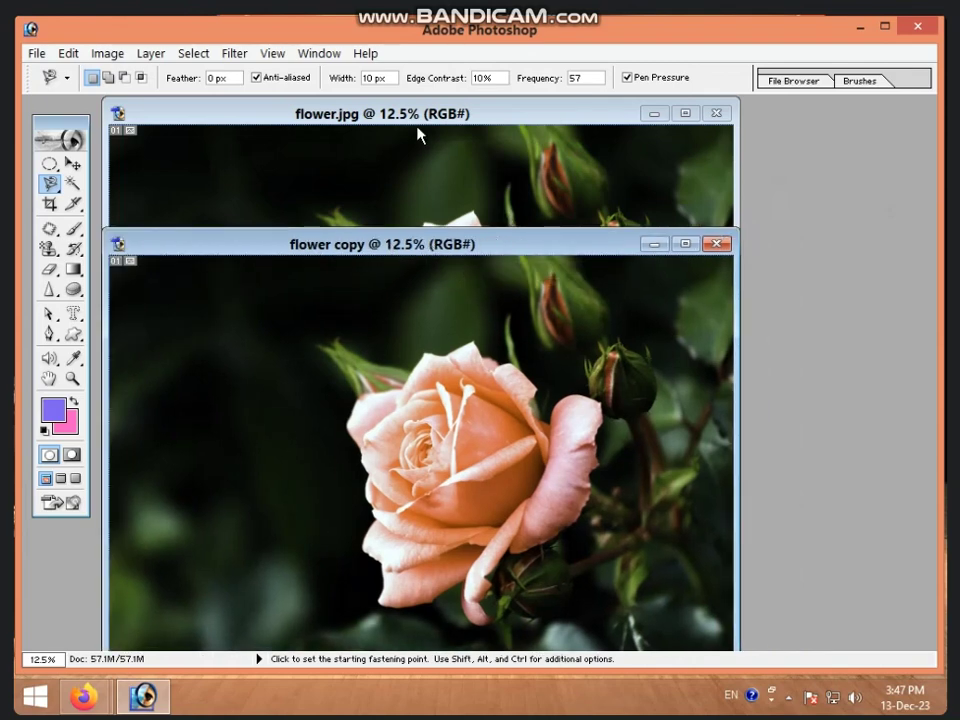
{"action": "left_click", "coordinate": [418, 134]}
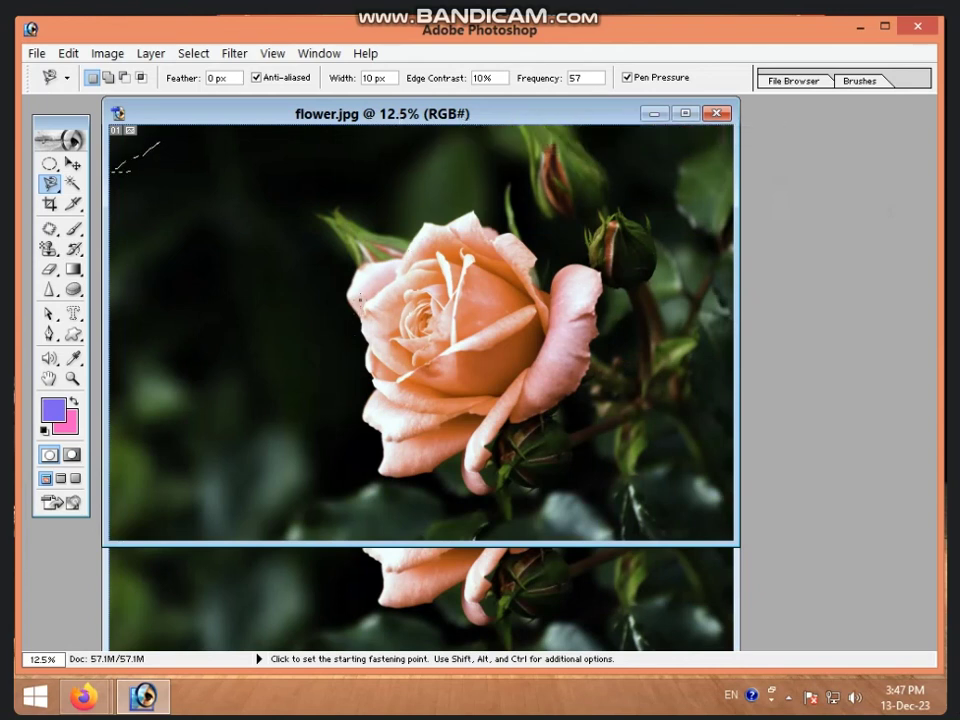
Close flower.jpg without saving its changes and minimize Photoshop.
{"action": "left_click", "coordinate": [36, 53]}
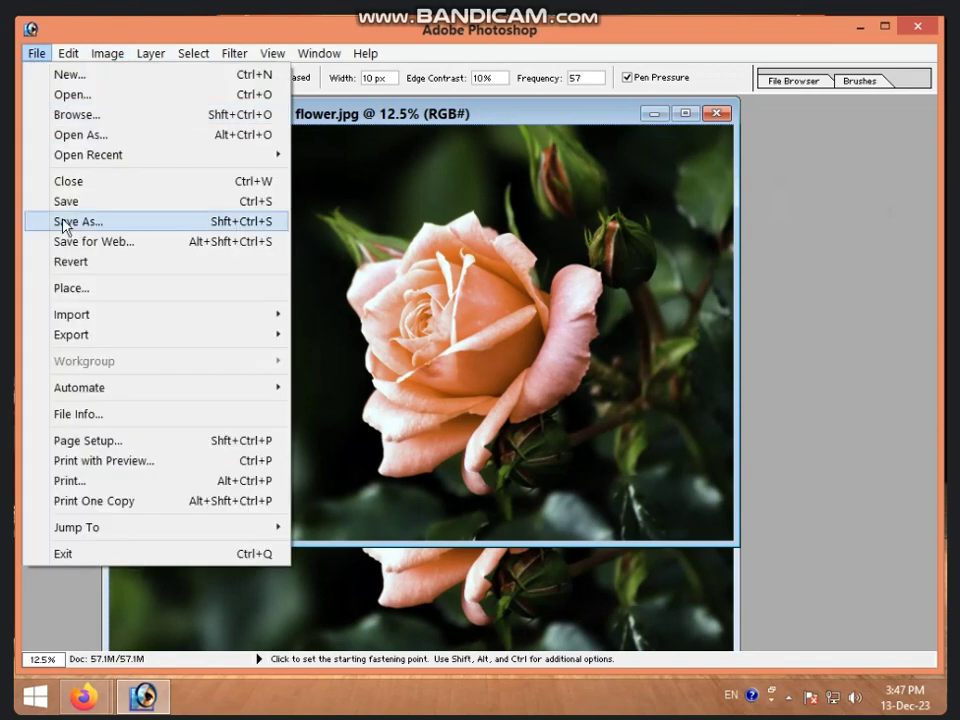
{"action": "left_click", "coordinate": [376, 241]}
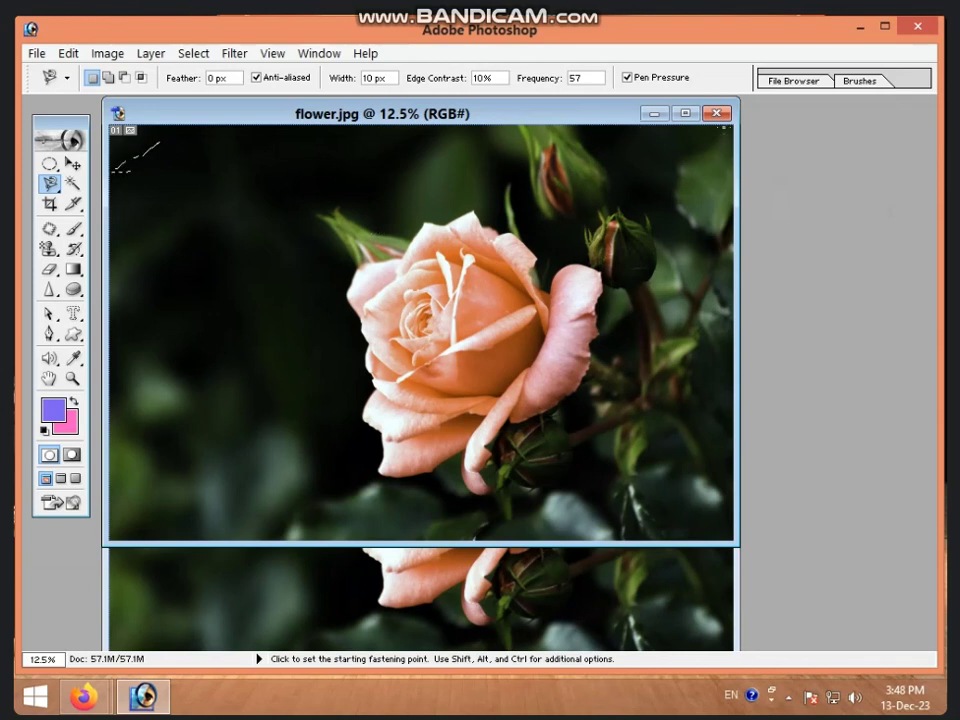
{"action": "left_click", "coordinate": [728, 117]}
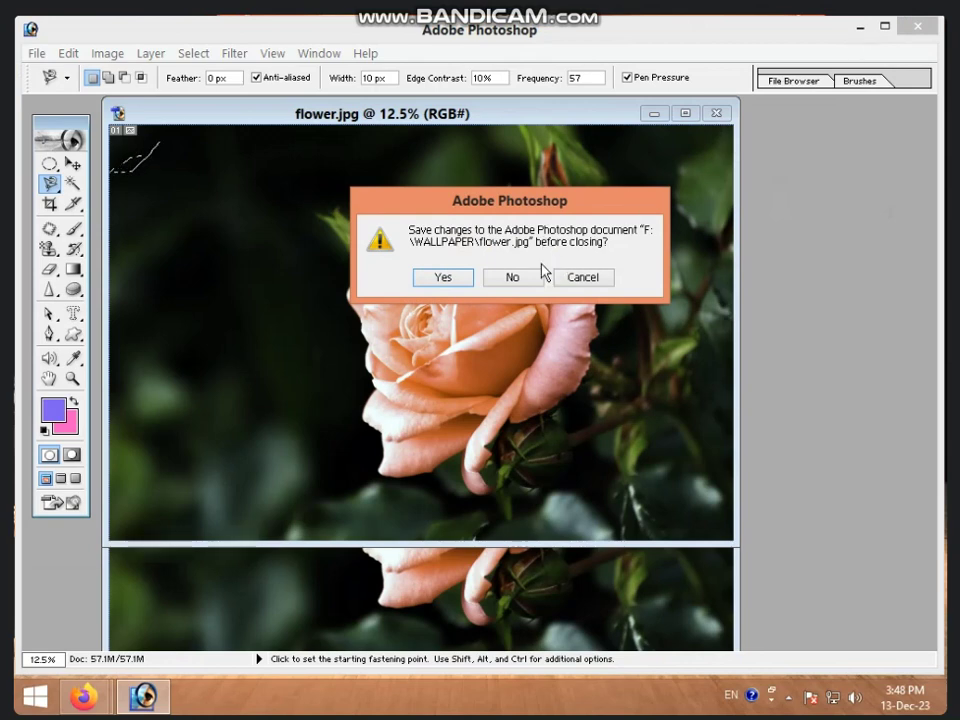
{"action": "left_click", "coordinate": [512, 277]}
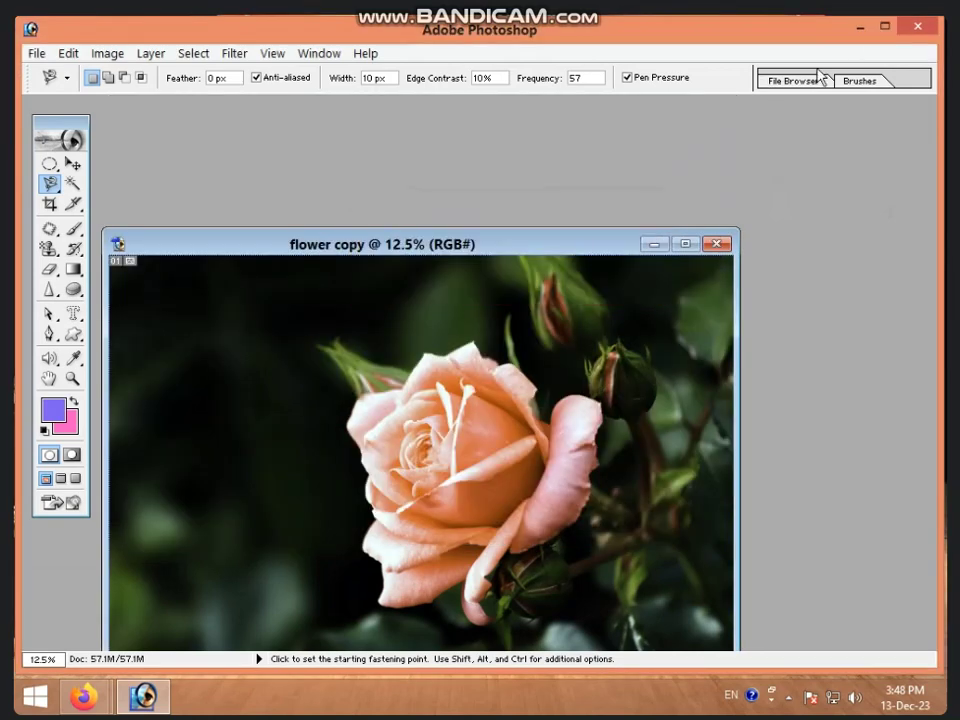
{"action": "left_click", "coordinate": [857, 28]}
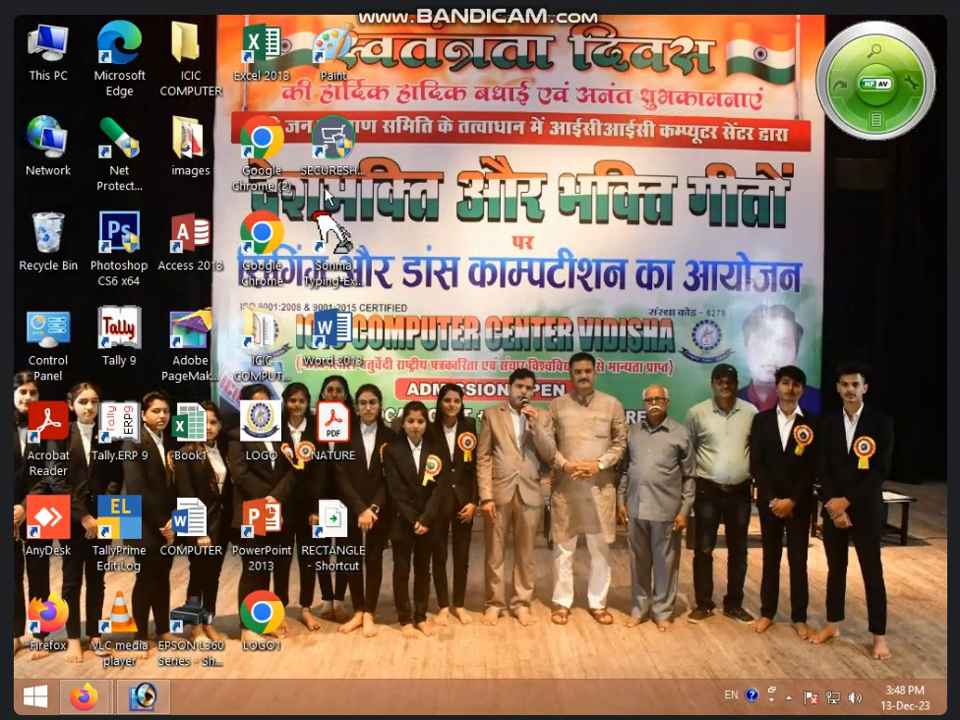
Select the ICIC COMPUTER desktop folder, then restore Photoshop from the taskbar.
{"action": "left_click", "coordinate": [186, 60]}
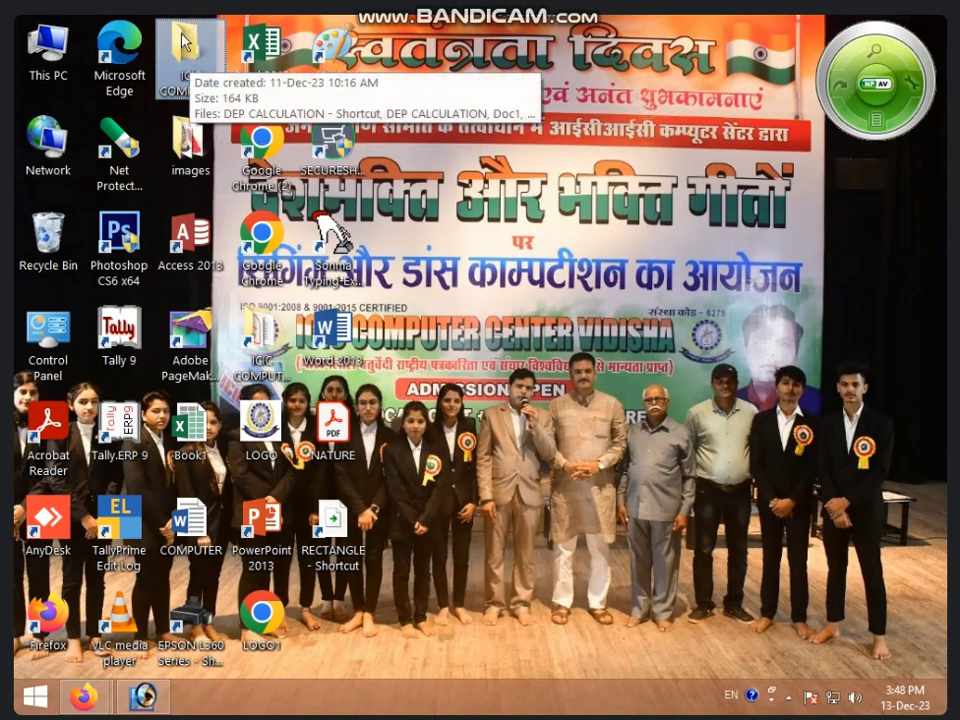
{"action": "mouse_move", "coordinate": [186, 60]}
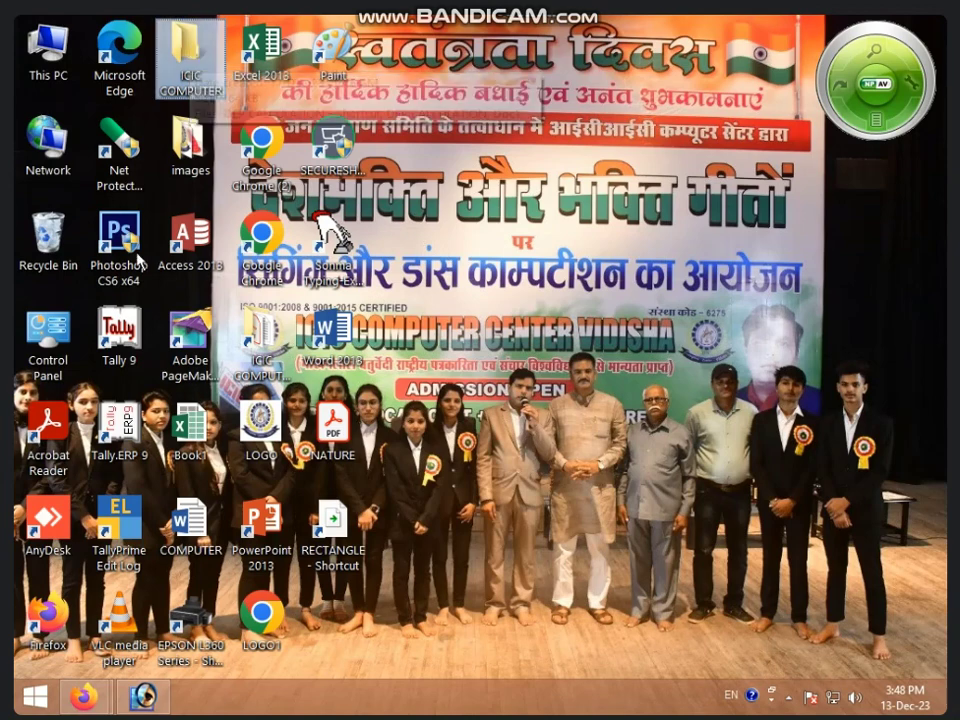
{"action": "left_click", "coordinate": [150, 696]}
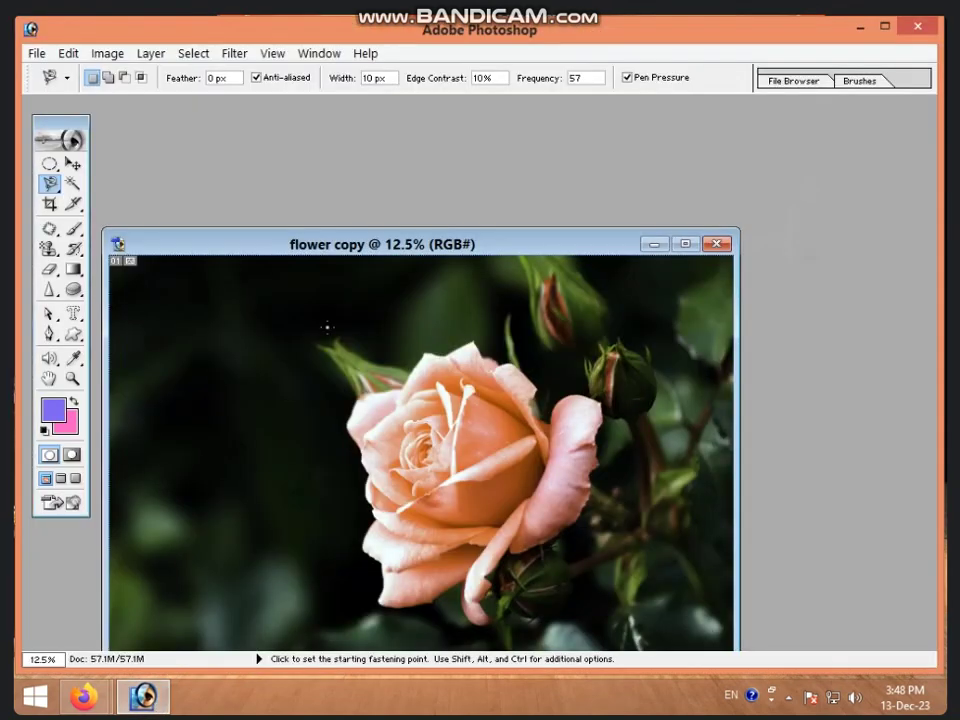
Move the flower copy window up and switch to the Brush tool.
{"action": "left_click_drag", "start_coordinate": [320, 244], "coordinate": [344, 176]}
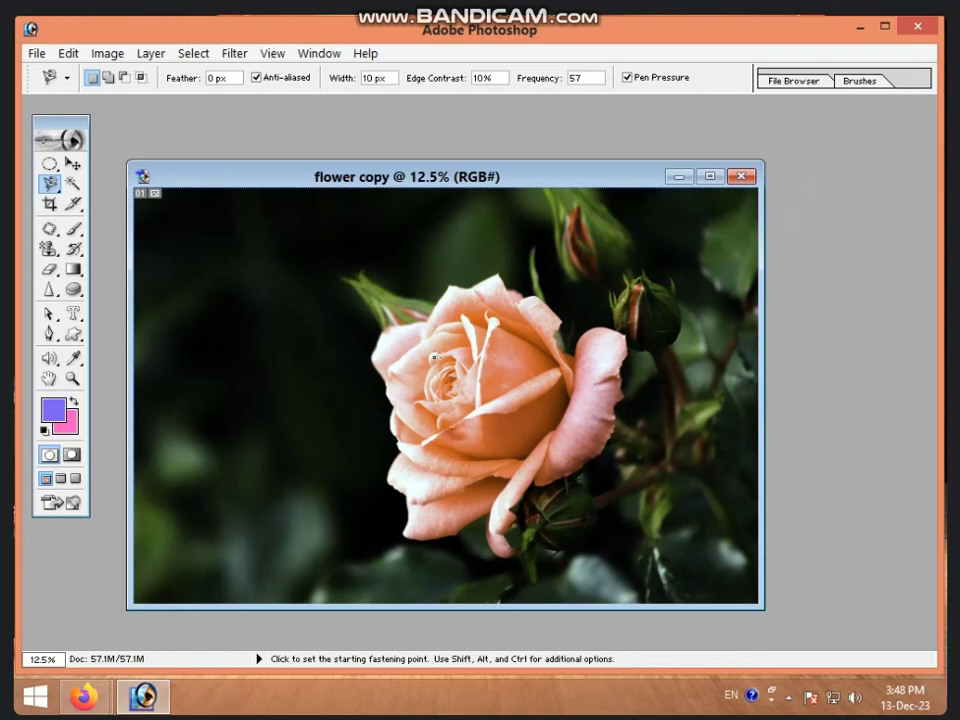
{"action": "left_click", "coordinate": [28, 52]}
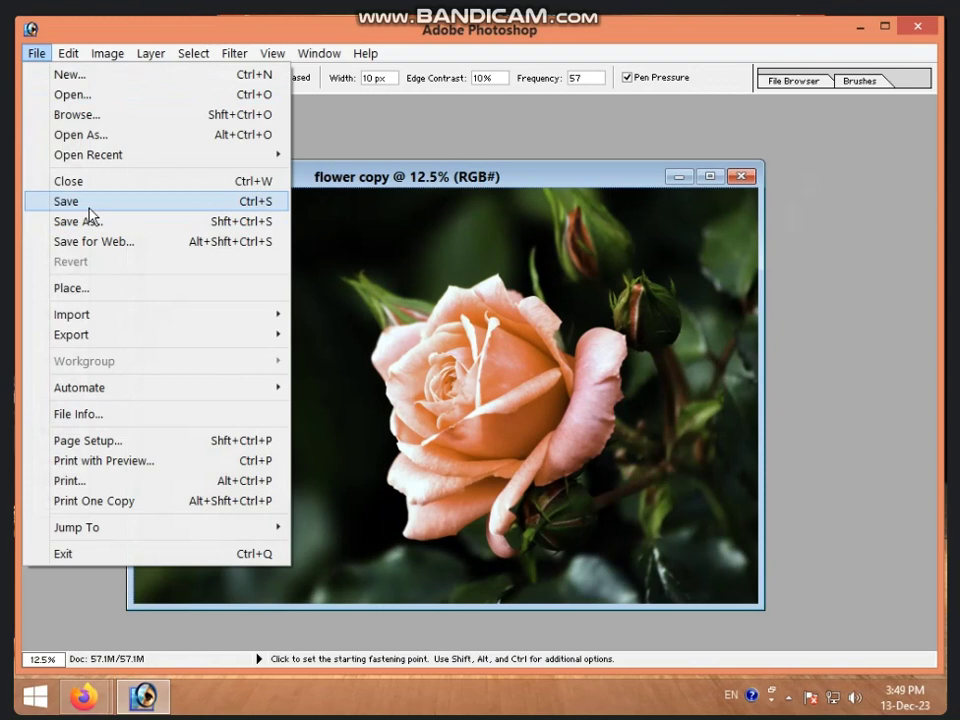
{"action": "left_click", "coordinate": [489, 317]}
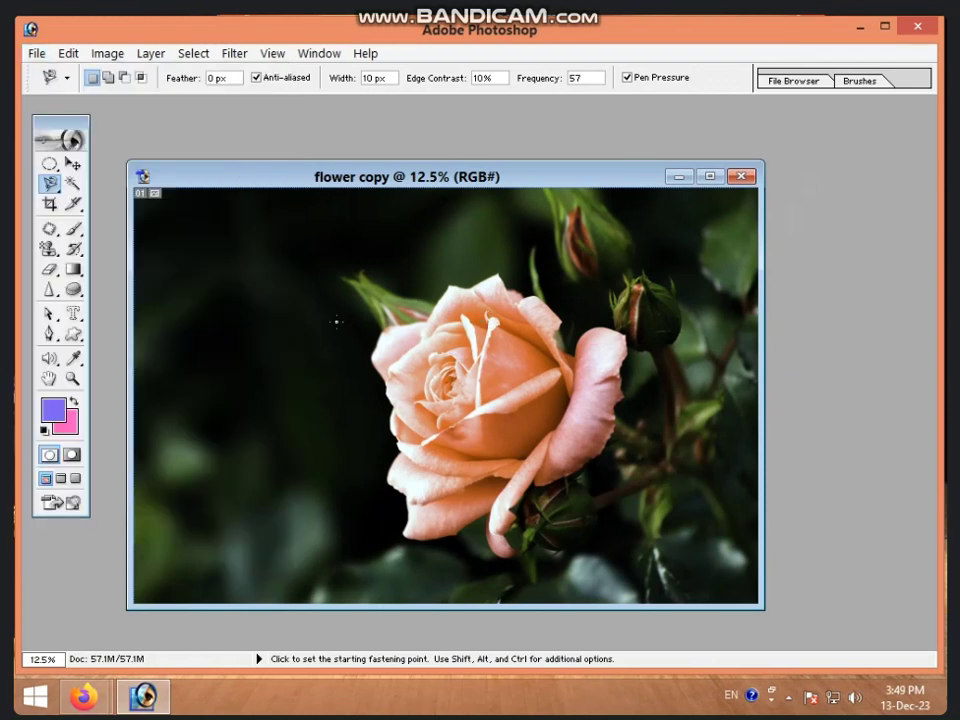
{"action": "left_click", "coordinate": [73, 229]}
Paint a purple stroke across the rose and a looping purple stroke around it.
{"action": "left_click_drag", "start_coordinate": [203, 280], "coordinate": [455, 278]}
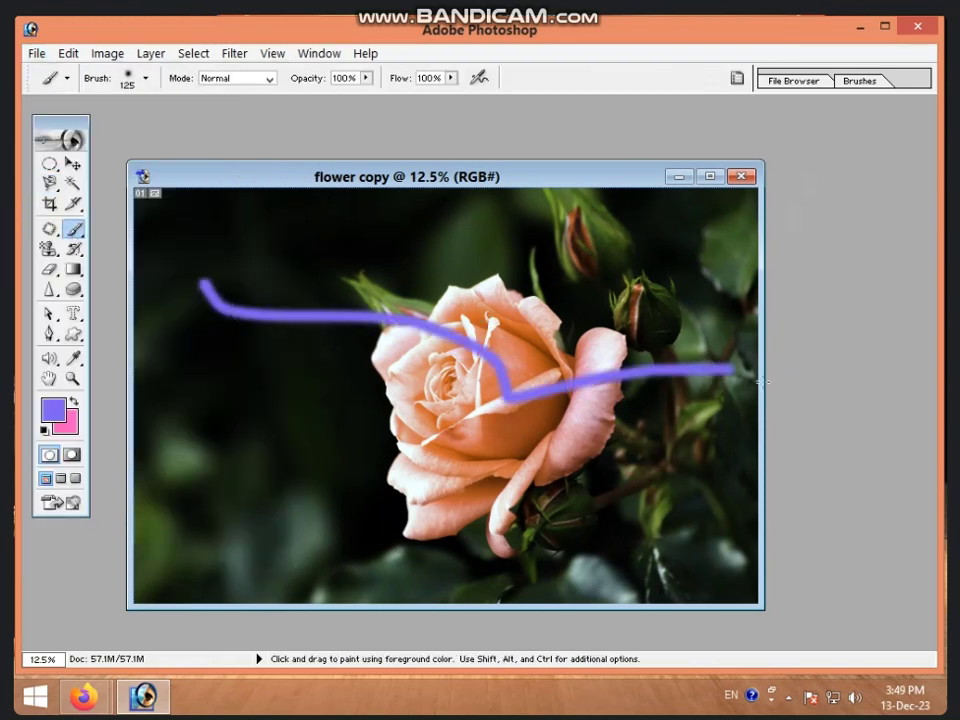
{"action": "left_click_drag", "start_coordinate": [531, 302], "coordinate": [360, 470]}
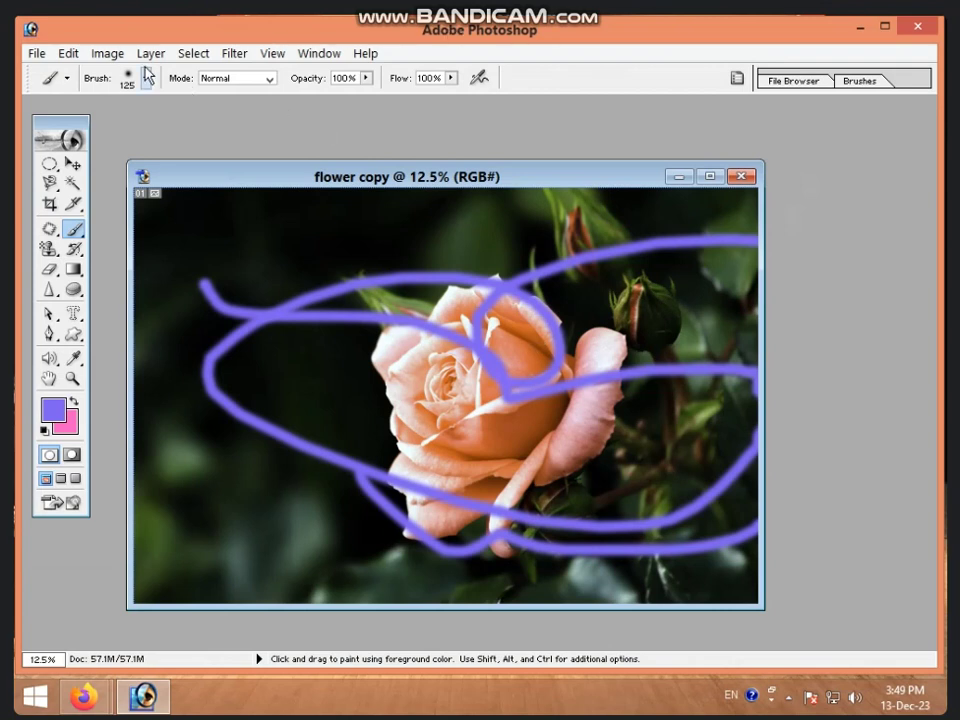
{"action": "left_click", "coordinate": [105, 54]}
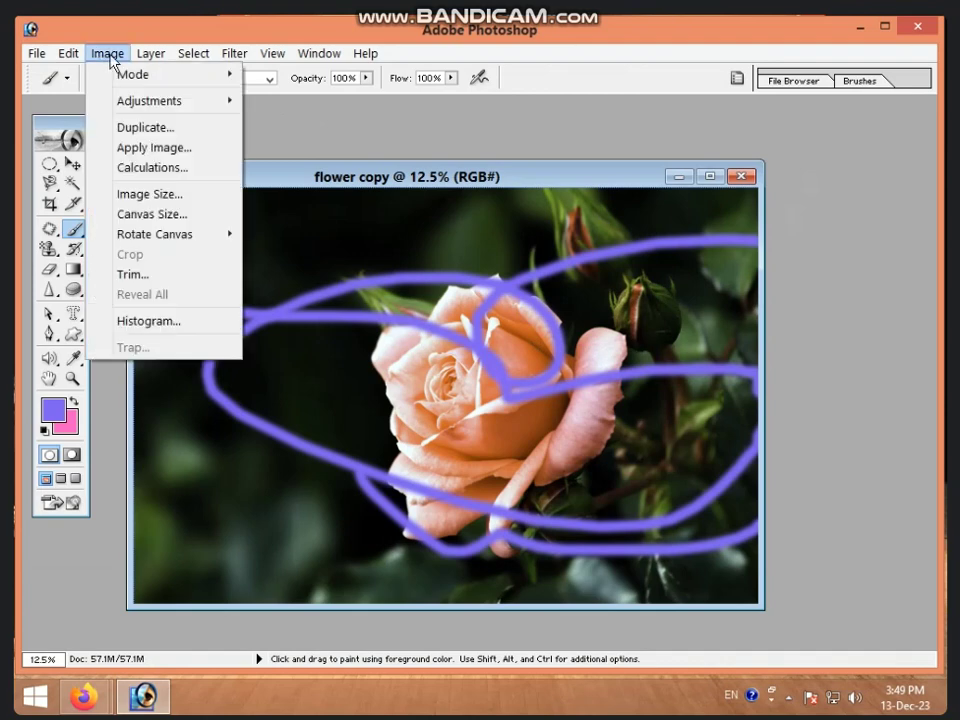
Duplicate the scribbled image as 'flower copy 2' and close flower copy without saving.
{"action": "left_click", "coordinate": [147, 128]}
{"action": "left_click", "coordinate": [618, 342]}
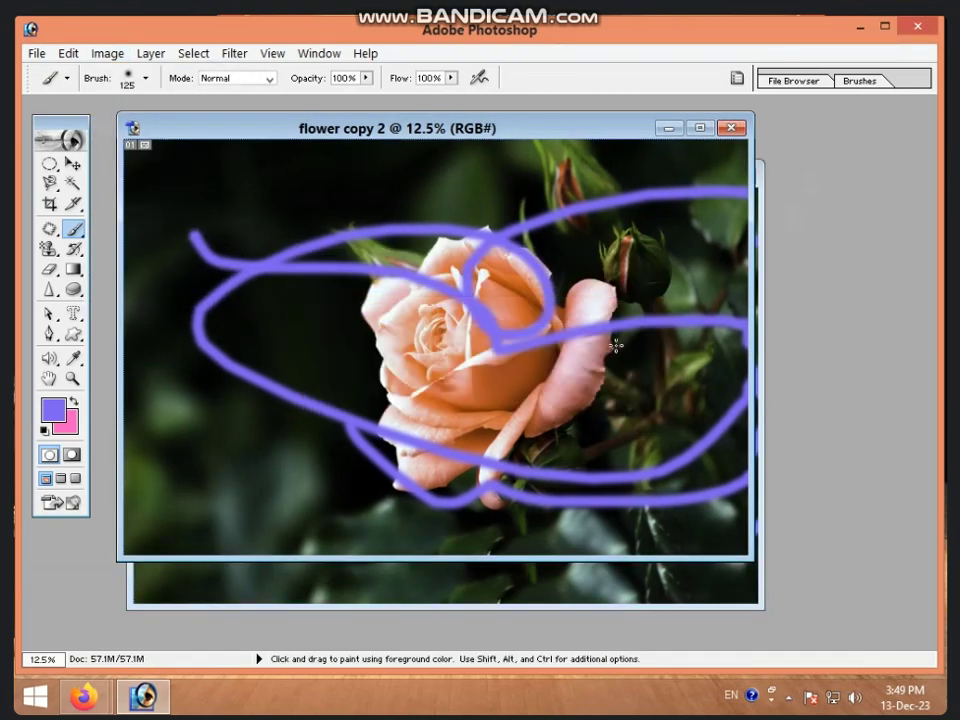
{"action": "left_click_drag", "start_coordinate": [559, 128], "coordinate": [512, 373]}
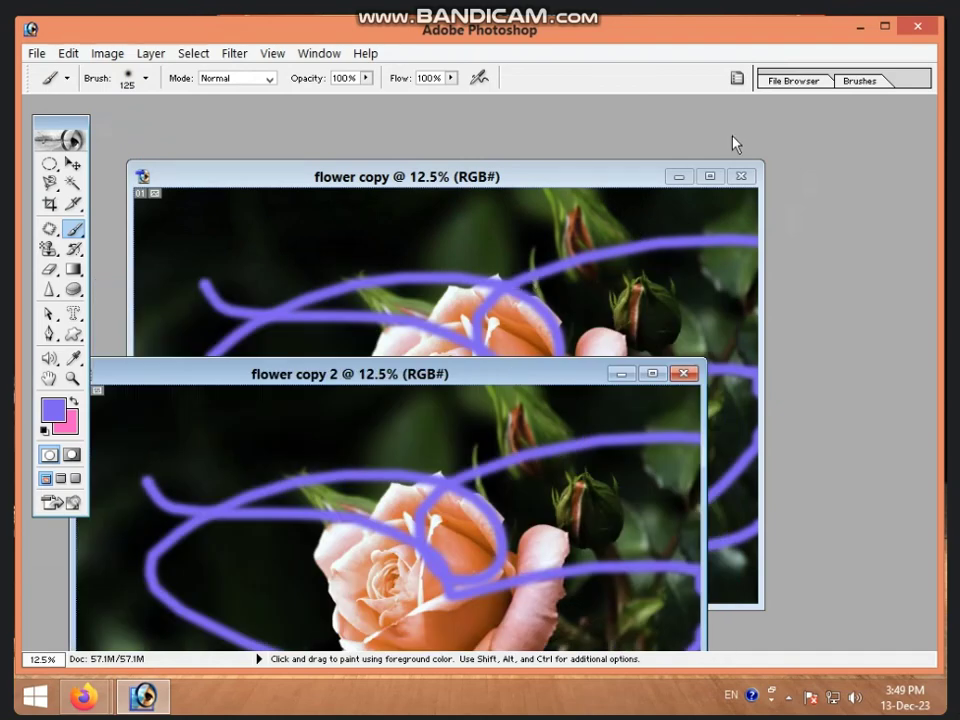
{"action": "left_click", "coordinate": [741, 177]}
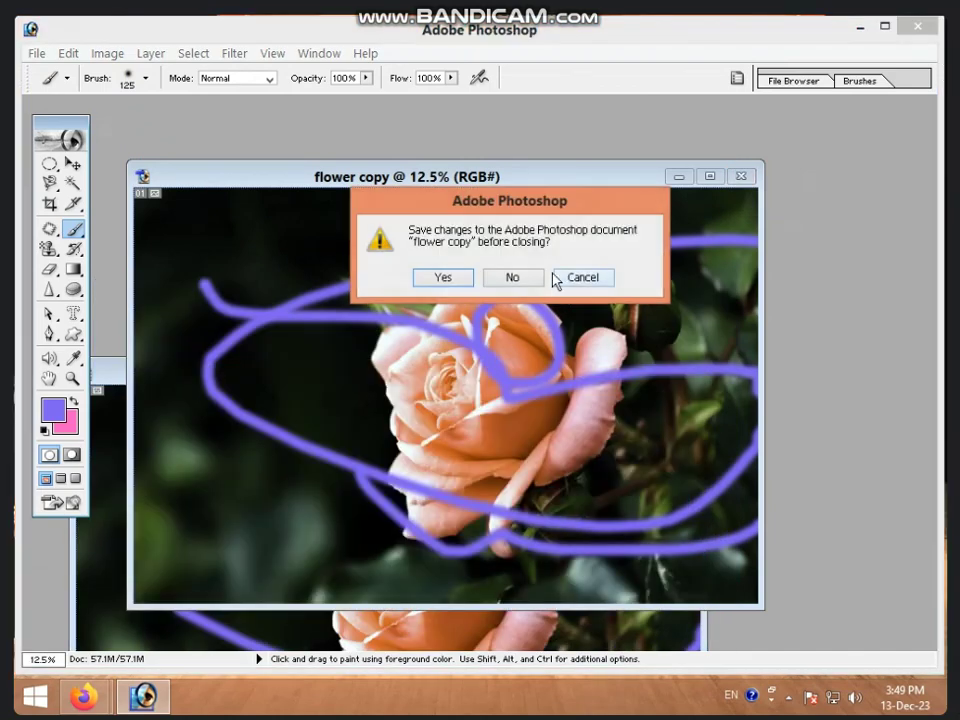
{"action": "left_click", "coordinate": [512, 277]}
Paint another purple loop through the rose in flower copy 2 and start Save As.
{"action": "left_click_drag", "start_coordinate": [421, 373], "coordinate": [505, 181]}
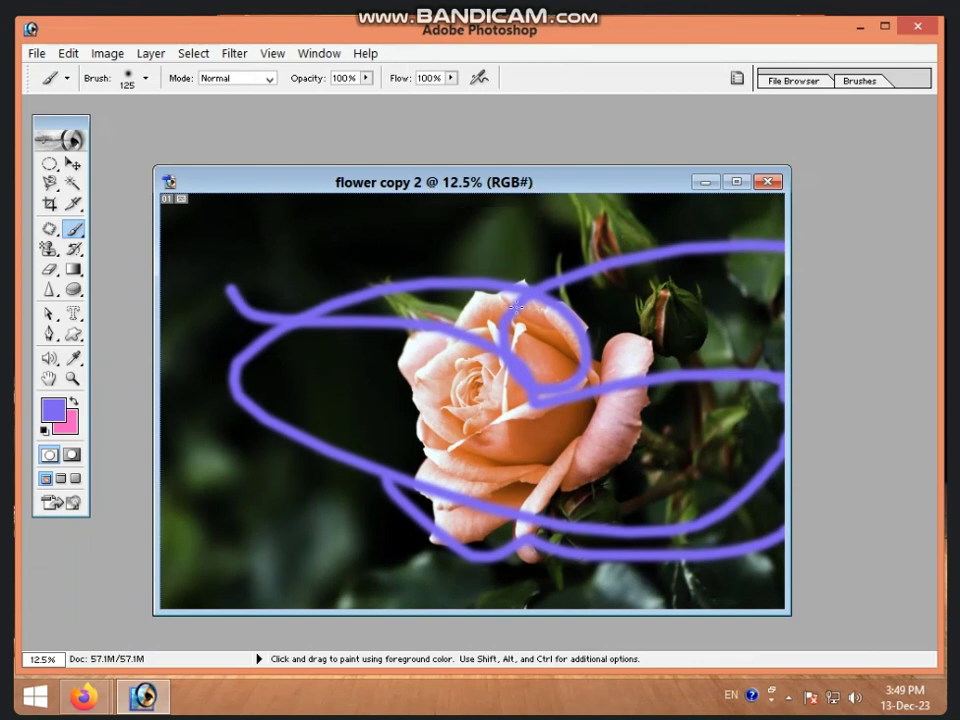
{"action": "left_click_drag", "start_coordinate": [515, 307], "coordinate": [324, 430]}
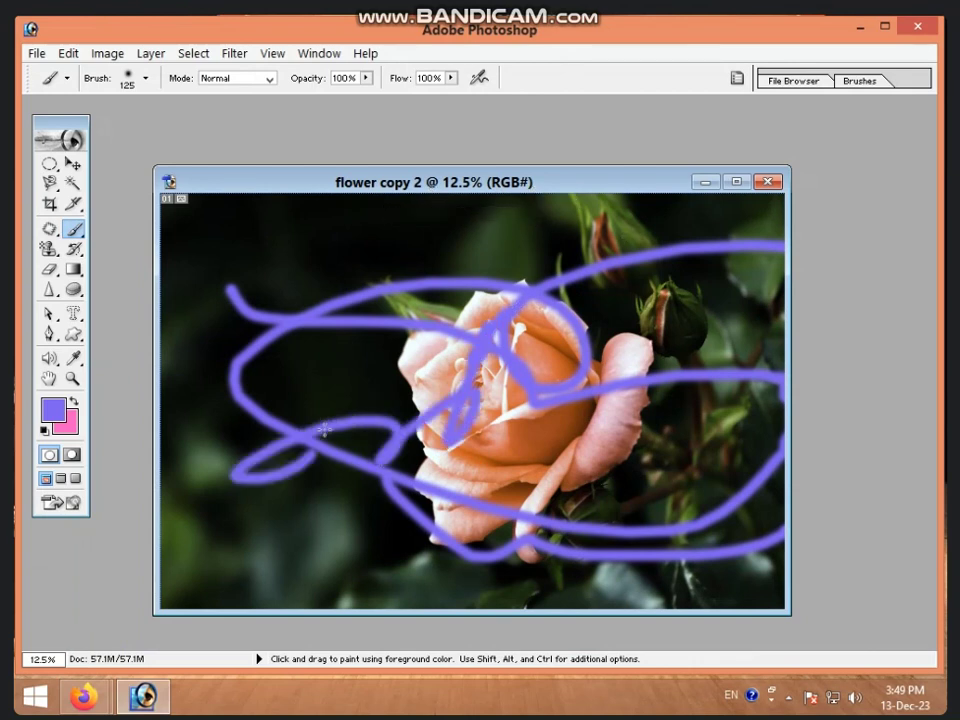
{"action": "key", "text": "ctrl"}
{"action": "key", "text": "ctrl+s"}
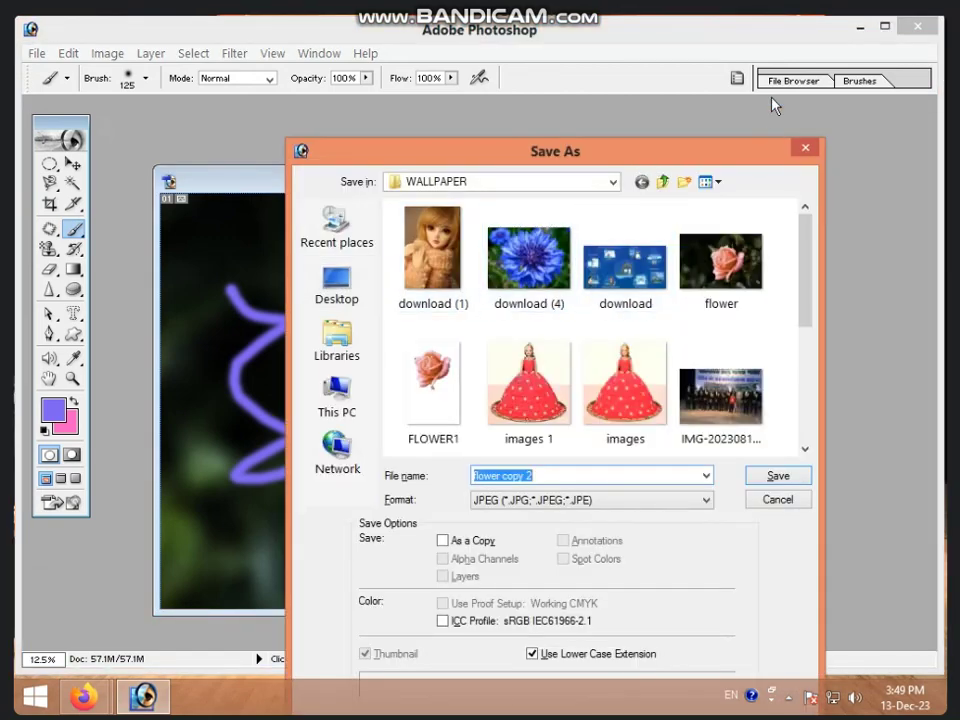
Cancel the Save As dialog for flower copy 2, leaving the image unsaved.
{"action": "left_click", "coordinate": [805, 150]}
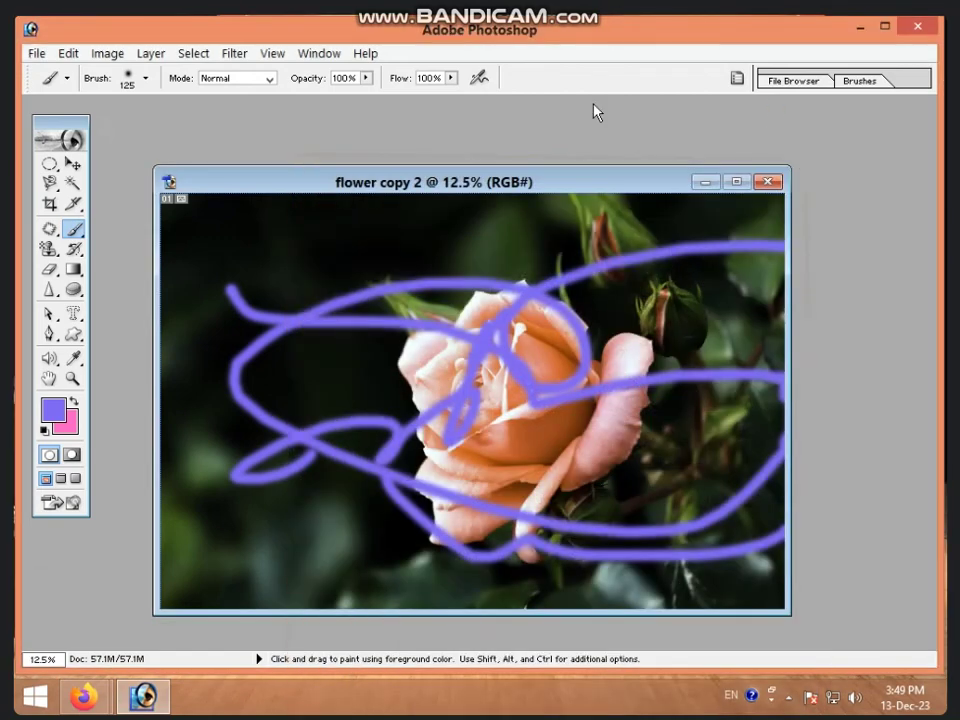
{"action": "right_click", "coordinate": [266, 183]}
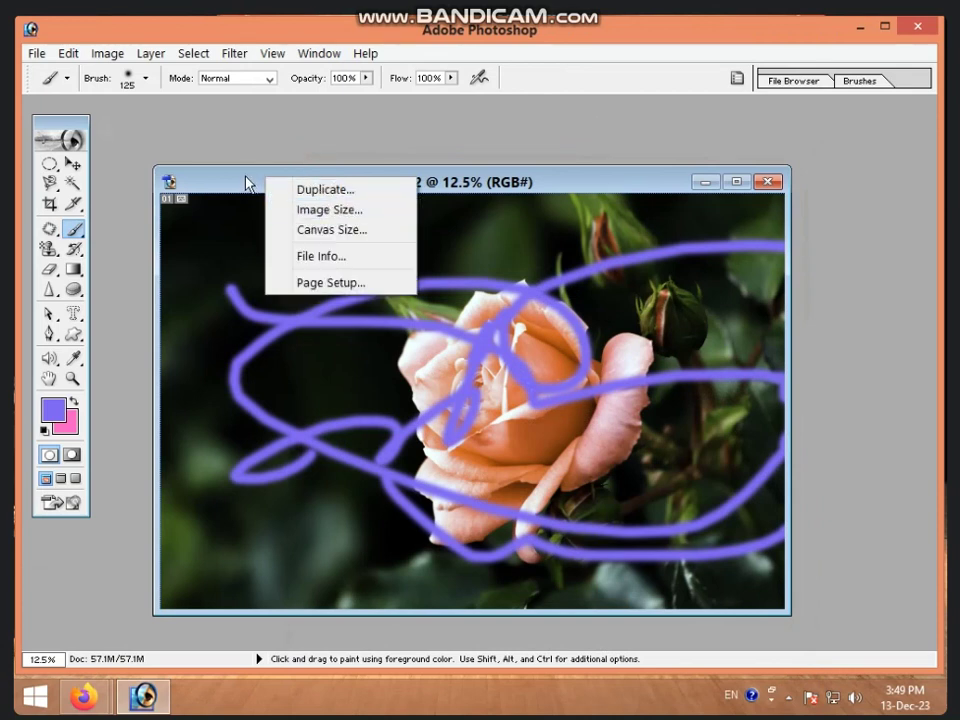
{"action": "right_click", "coordinate": [246, 183]}
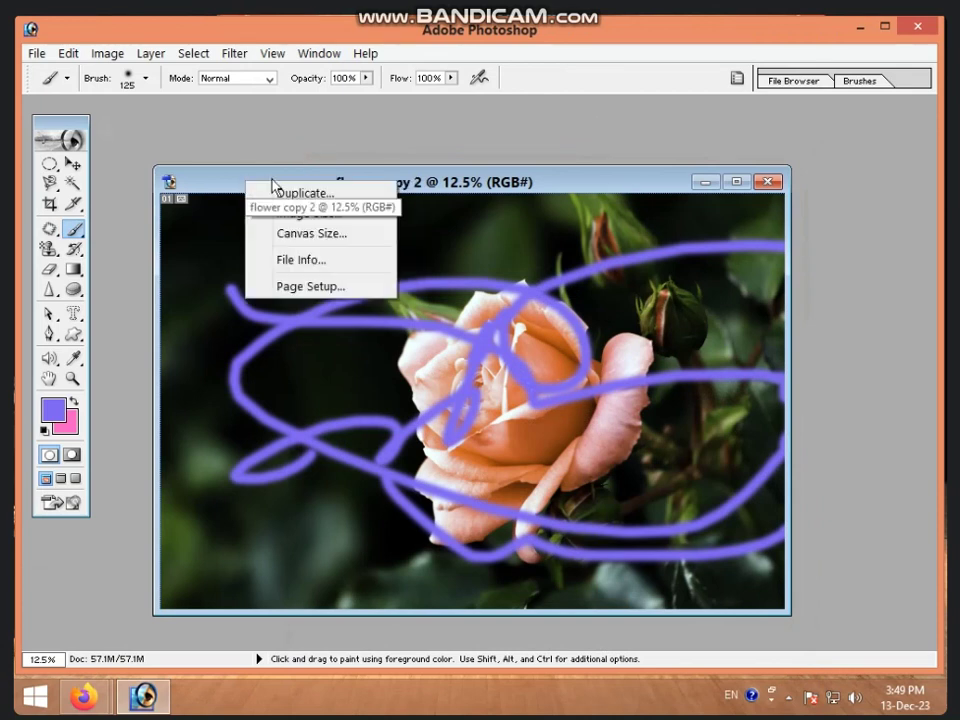
{"action": "left_click", "coordinate": [108, 54]}
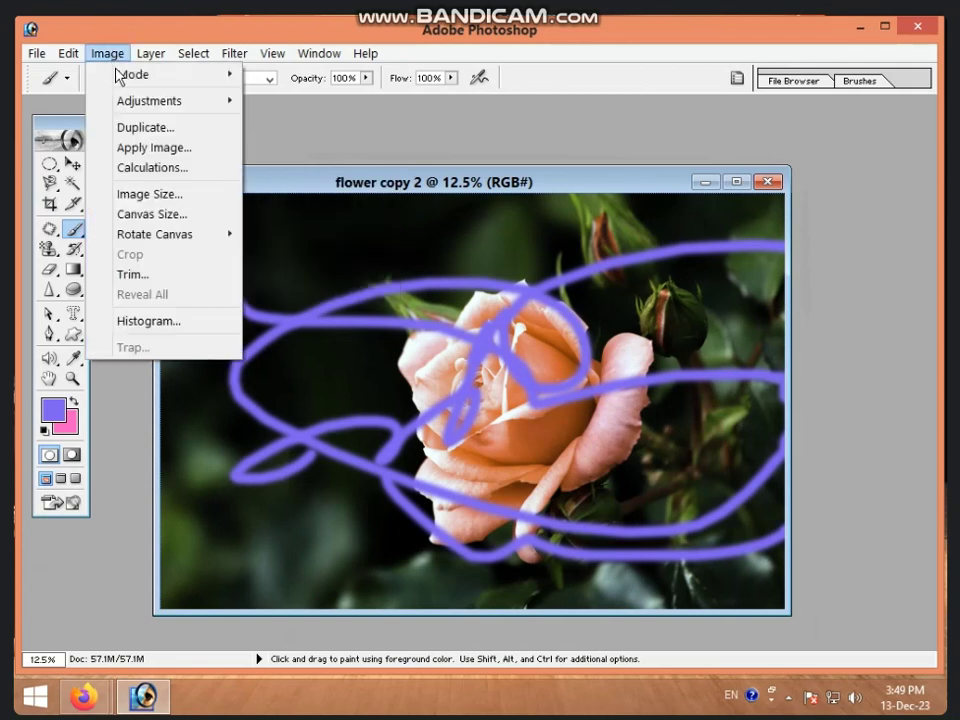
Open Image > Apply Image and pick Background as the source layer for flower copy 2.
{"action": "left_click", "coordinate": [140, 149]}
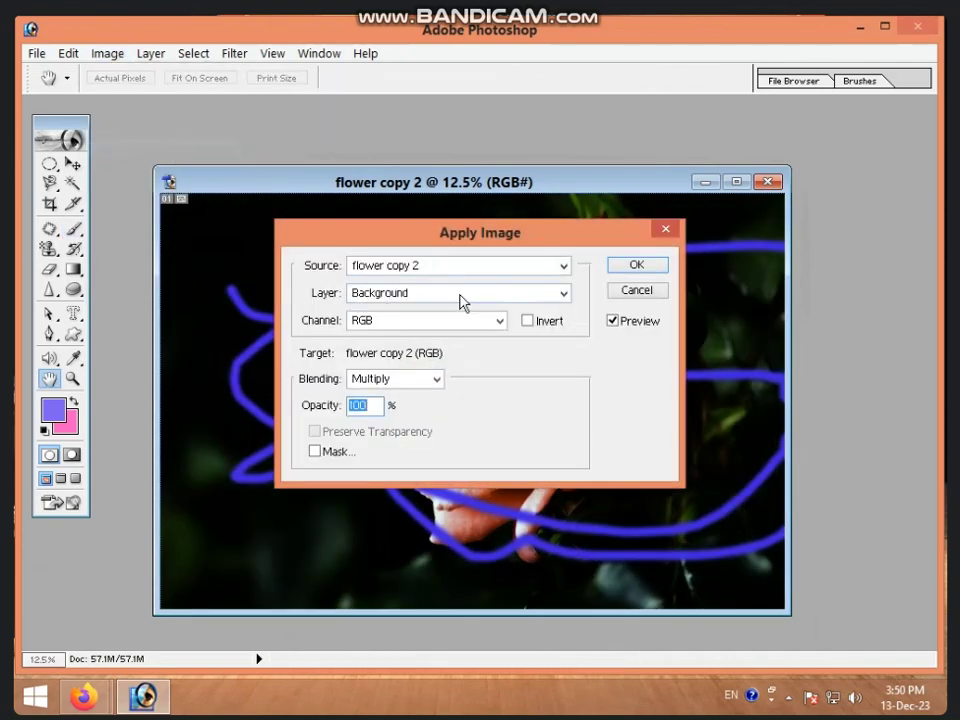
{"action": "left_click", "coordinate": [564, 294]}
{"action": "left_click", "coordinate": [540, 311]}
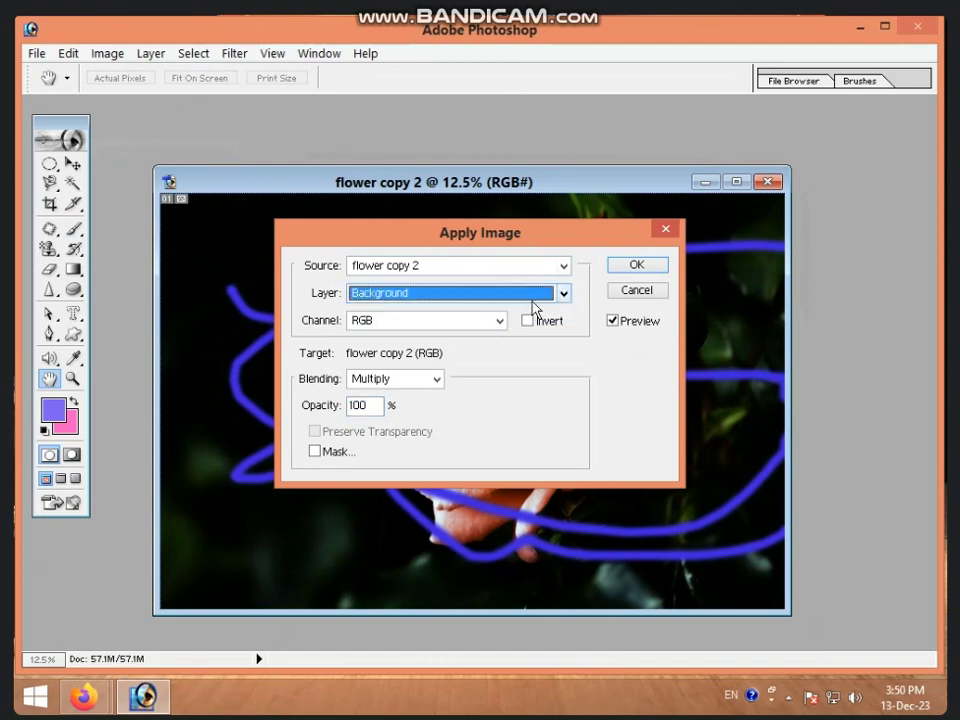